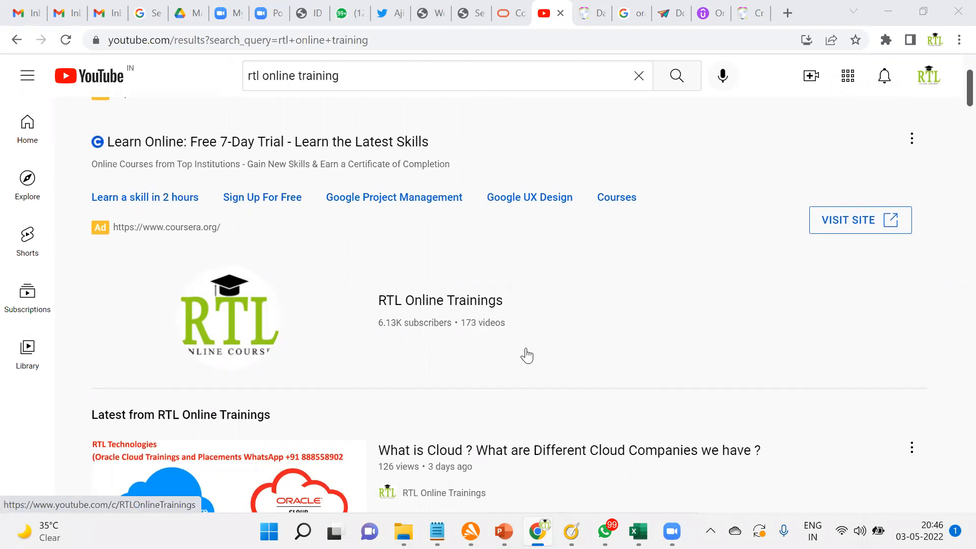
pyautogui.scroll(-3, 526, 356)
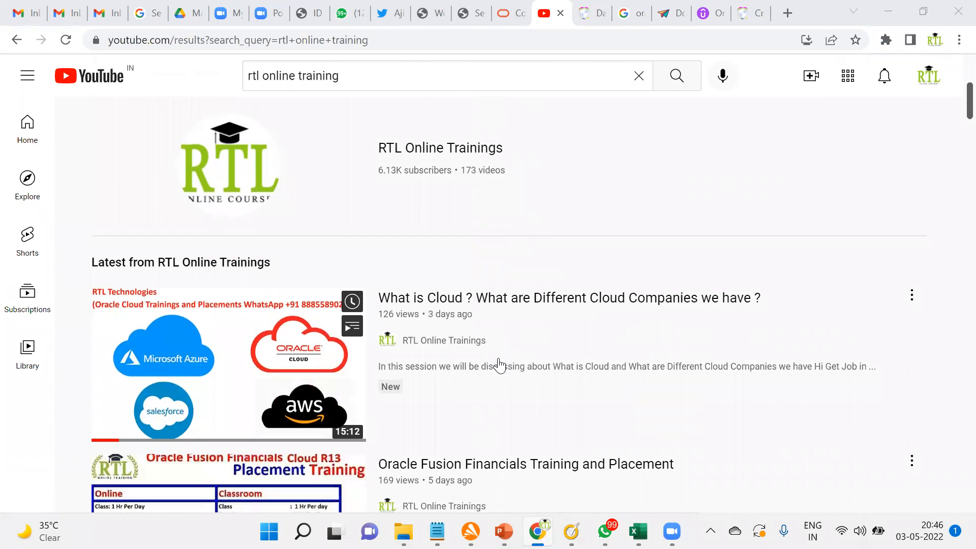
pyautogui.scroll(5, 498, 366)
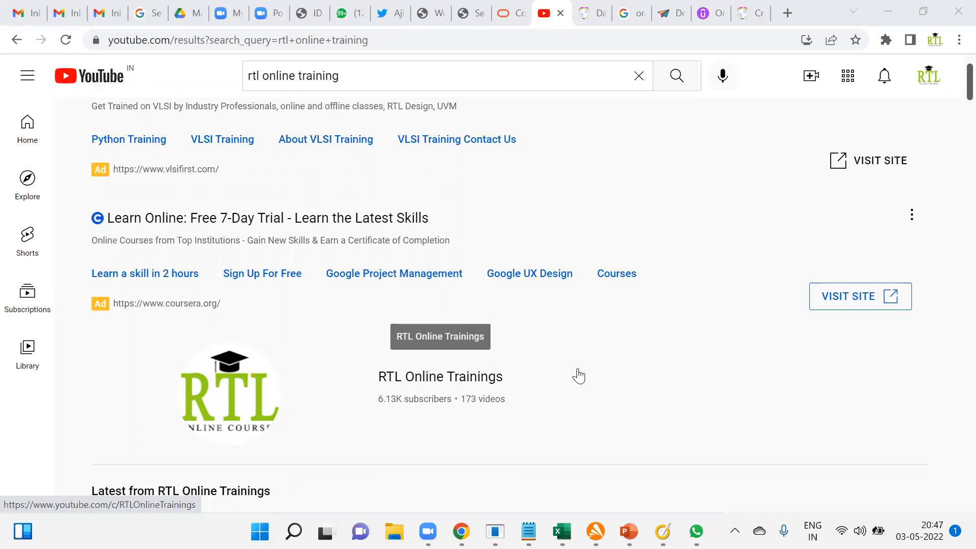
# Switch to the empty Notepad document and write the heading "1.RBAC".
pyautogui.moveTo(529, 531)
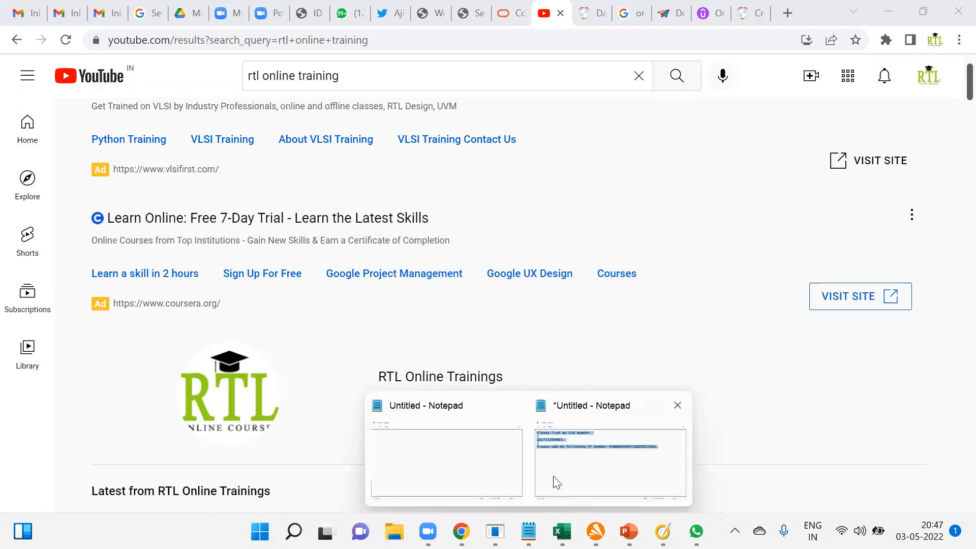
pyautogui.click(452, 475)
pyautogui.write('1.')
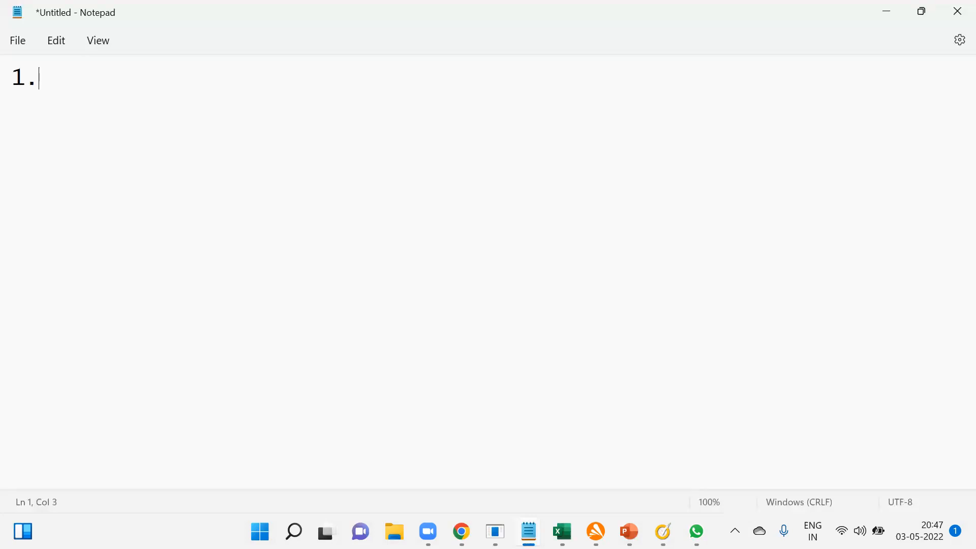
pyautogui.write('RBAC')
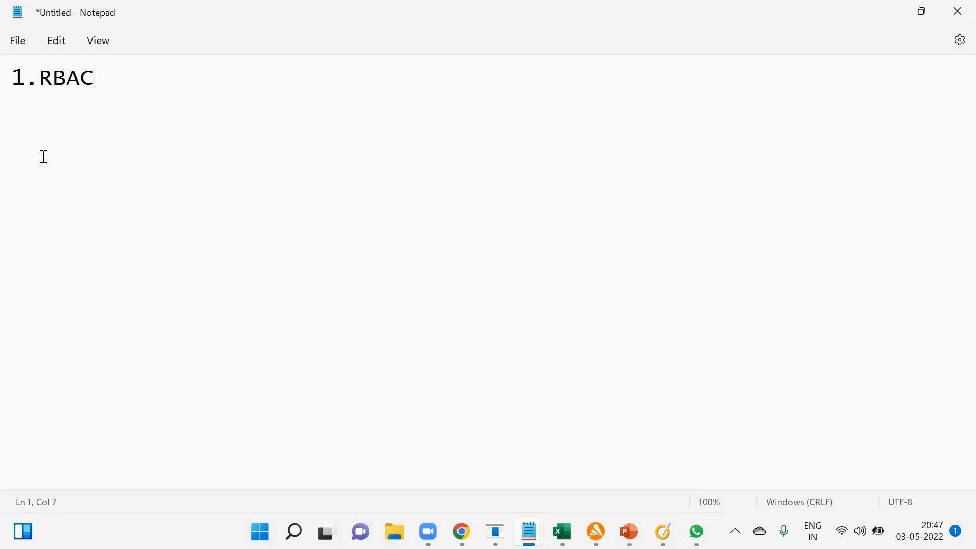
pyautogui.moveTo(39, 72); pyautogui.dragTo(101, 74)
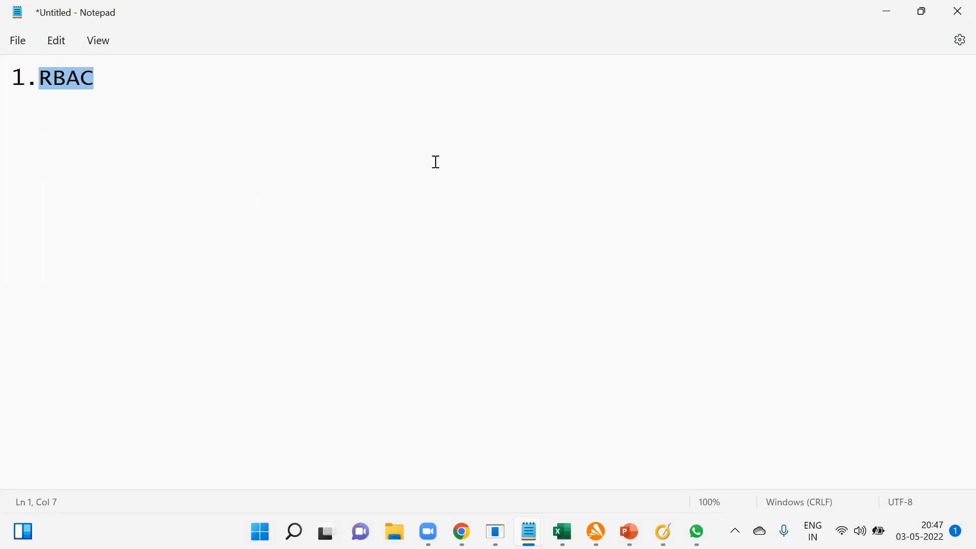
# Below the heading, after a blank line, add "XEROX Corporation - World - US UK IND - 50000".
pyautogui.click(109, 80)
pyautogui.press('Return')
pyautogui.press('Return')
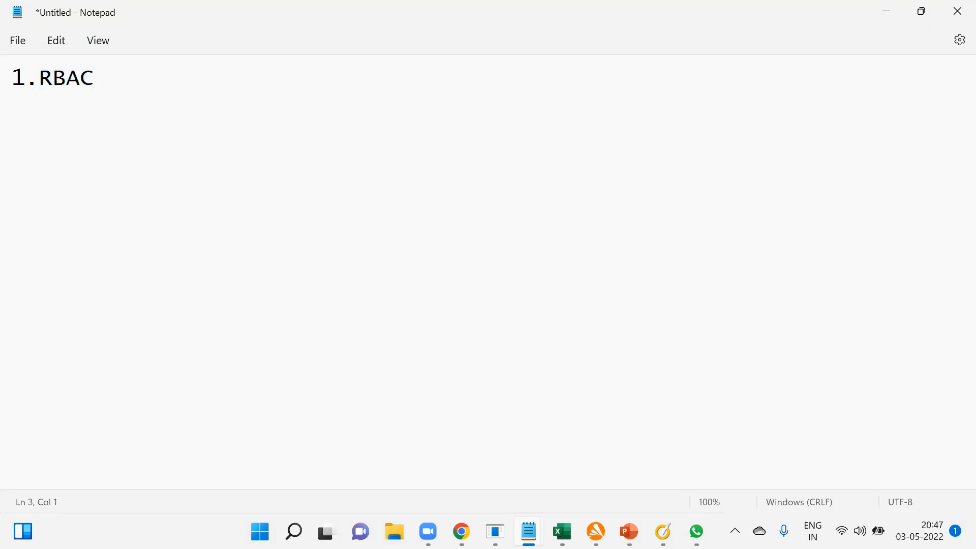
pyautogui.write('XERO')
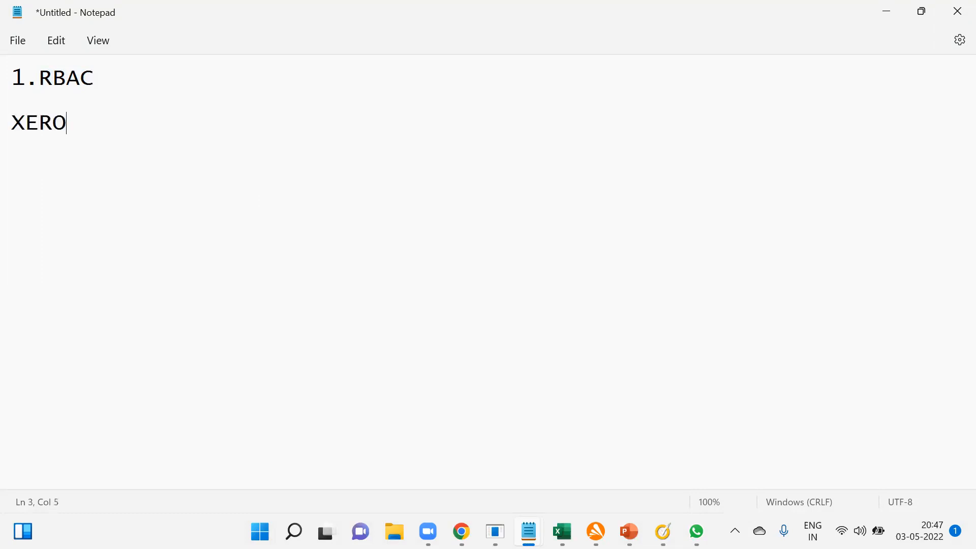
pyautogui.write('X Corporation ')
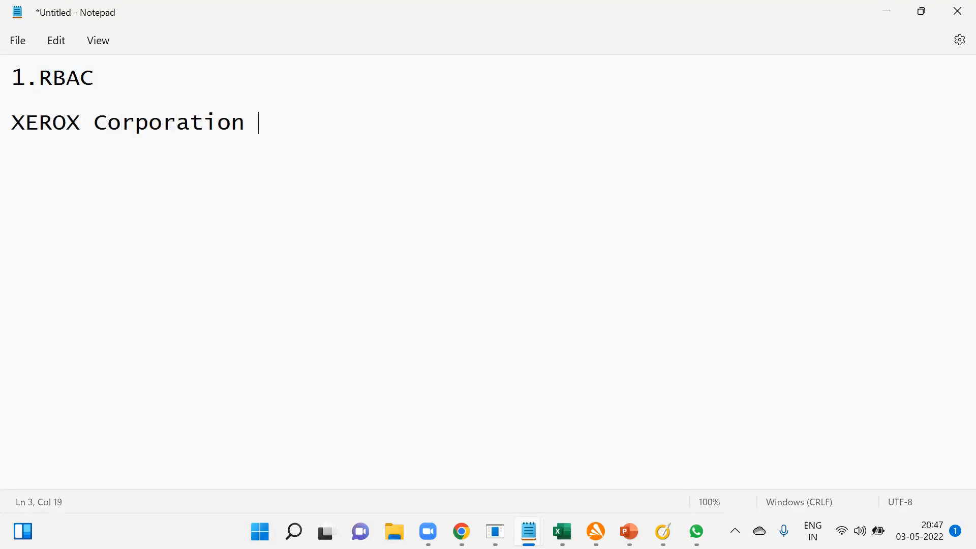
pyautogui.write('- World ')
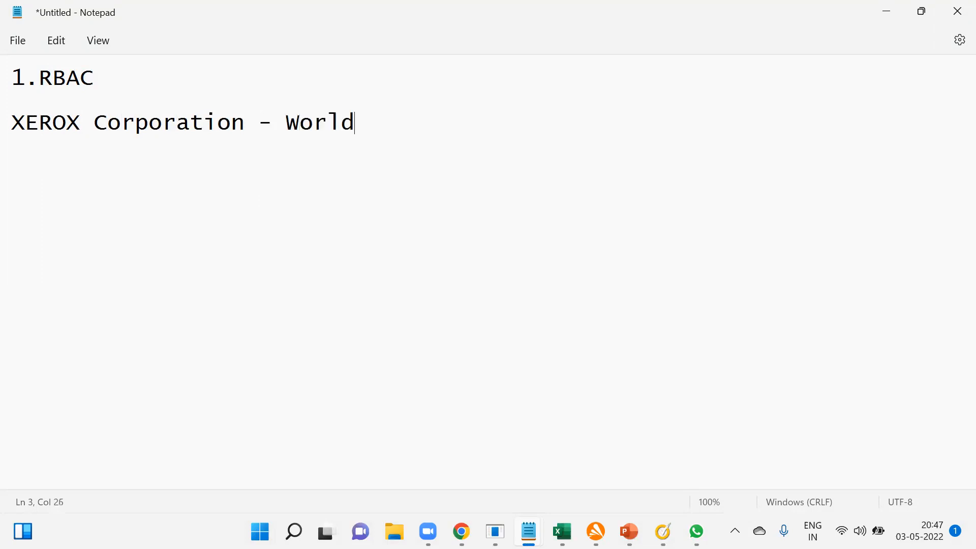
pyautogui.write('- US UK IND - ')
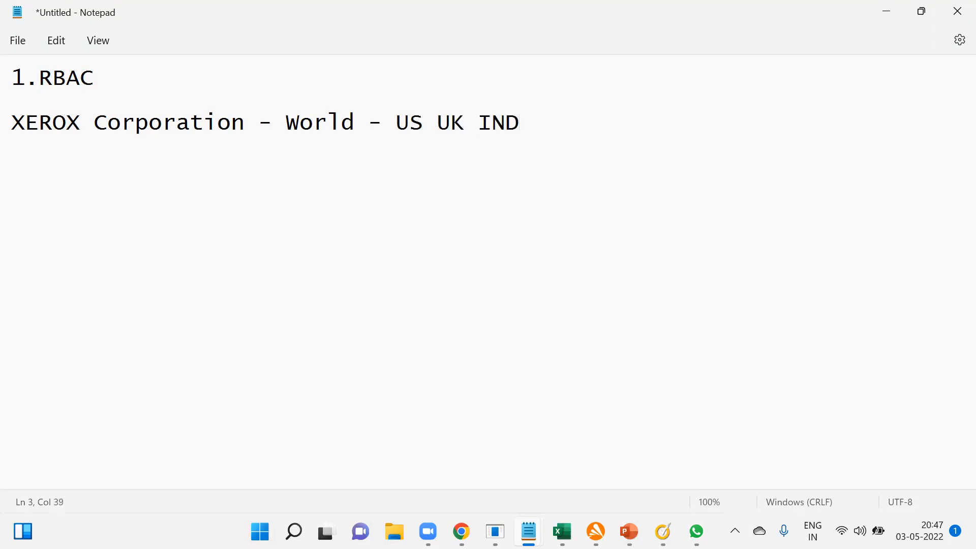
pyautogui.write('50000')
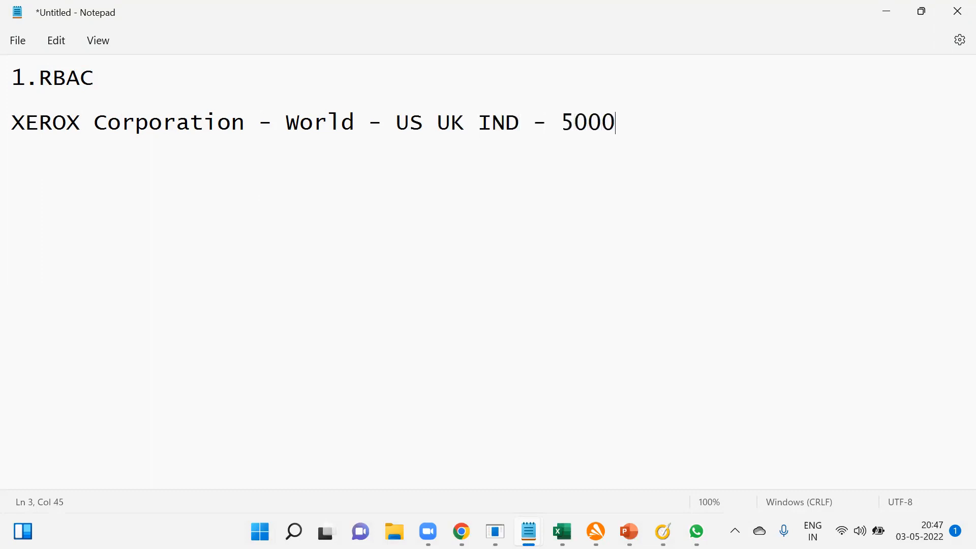
# After another blank line, add "10000 Fusion Product - CLers,Casher,Anaylsyst,Buyers, Saelsrep".
pyautogui.press('Return')
pyautogui.press('Return')
pyautogui.write('100')
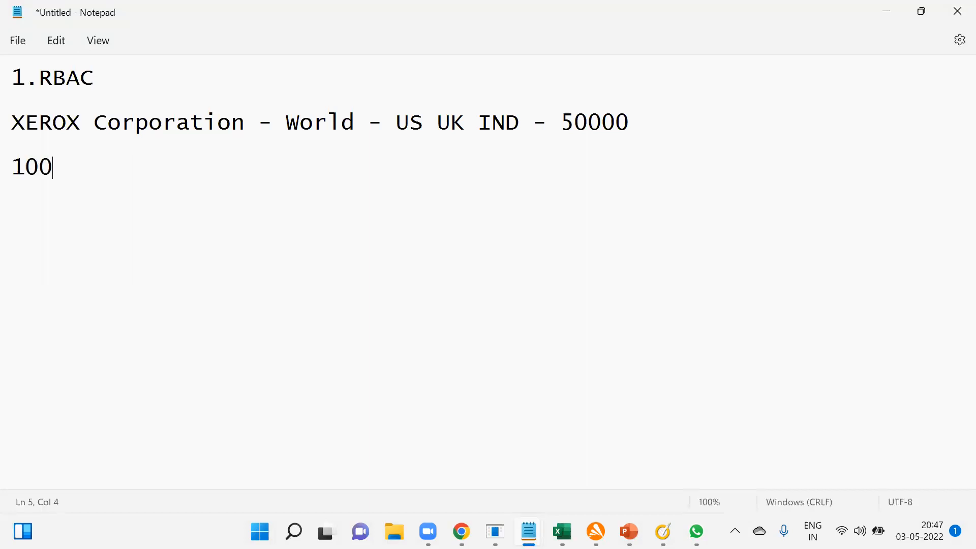
pyautogui.write('00 Fusion ')
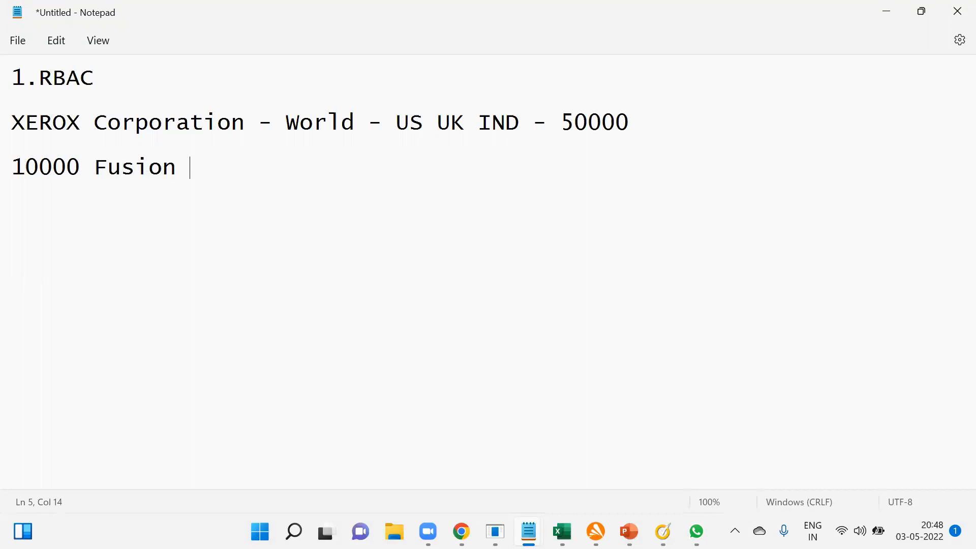
pyautogui.write('Product ')
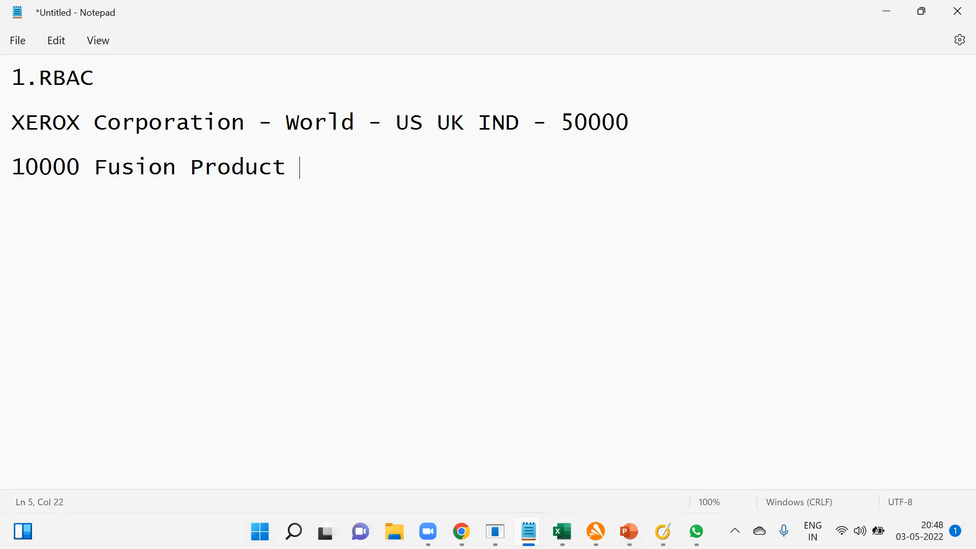
pyautogui.write('- CLers,Casj')
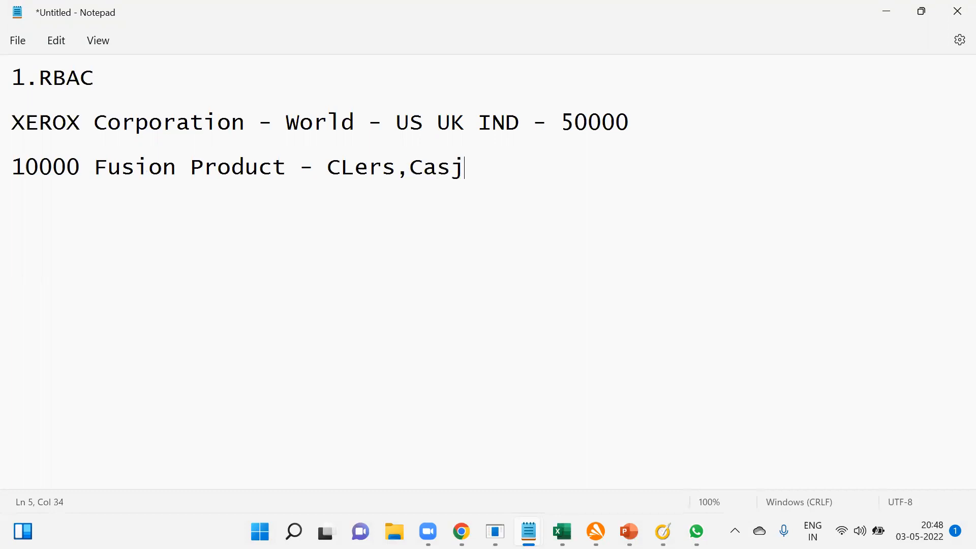
pyautogui.press('BackSpace')
pyautogui.write('her,Anaylsys')
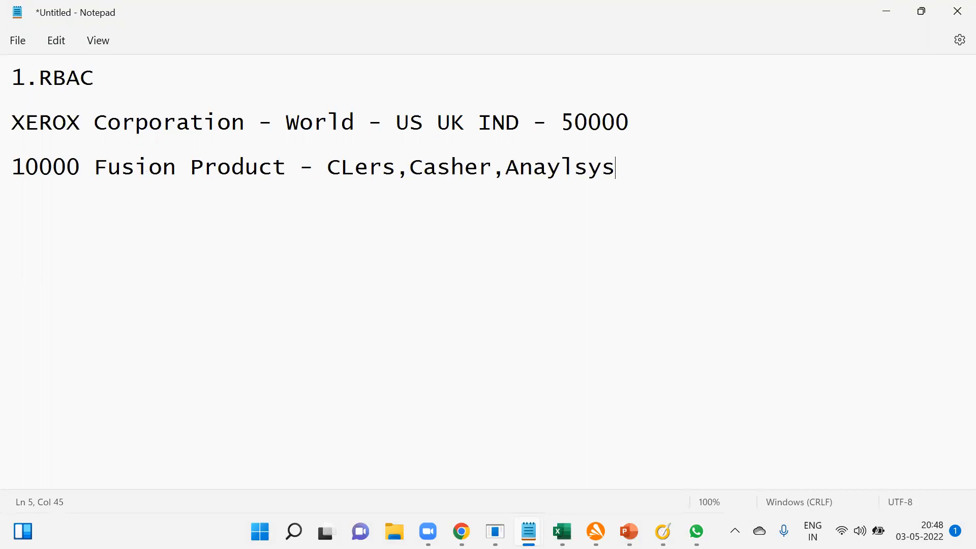
pyautogui.write('t,Buyers, ')
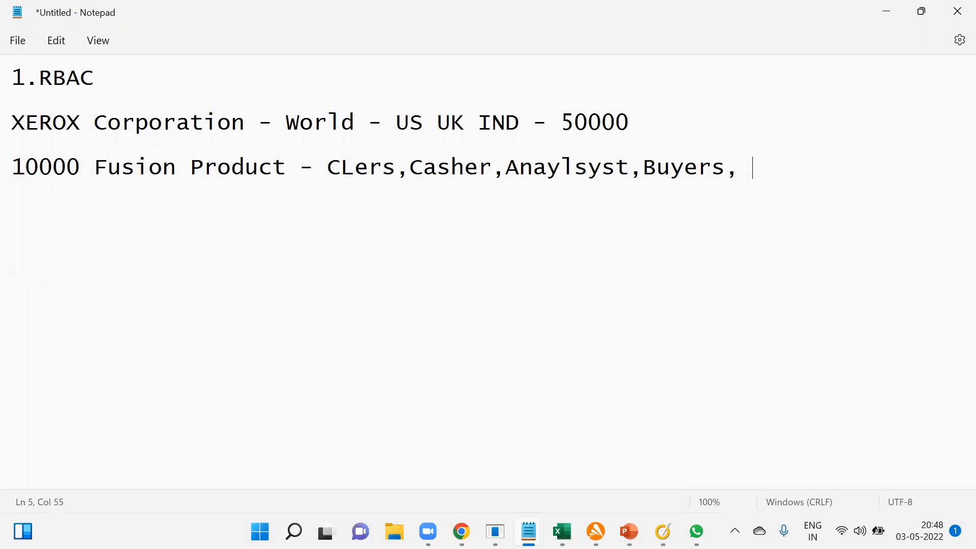
pyautogui.write('Saelsrep')
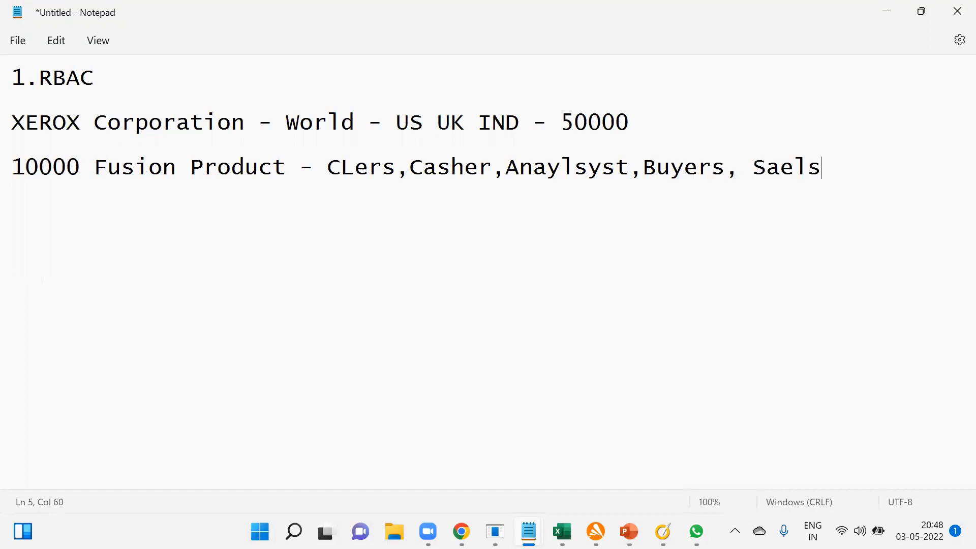
pyautogui.press('Return')
# Correct the word "CLers" to "CLerks" in the Fusion Product line.
pyautogui.click(381, 168)
pyautogui.write('k')
pyautogui.click(98, 254)
# Below the Fusion Product line, list the user types "1.Implementaion User" and "2.Transactional User (Employee User)".
pyautogui.click(906, 172)
pyautogui.press('Return')
pyautogui.press('Return')
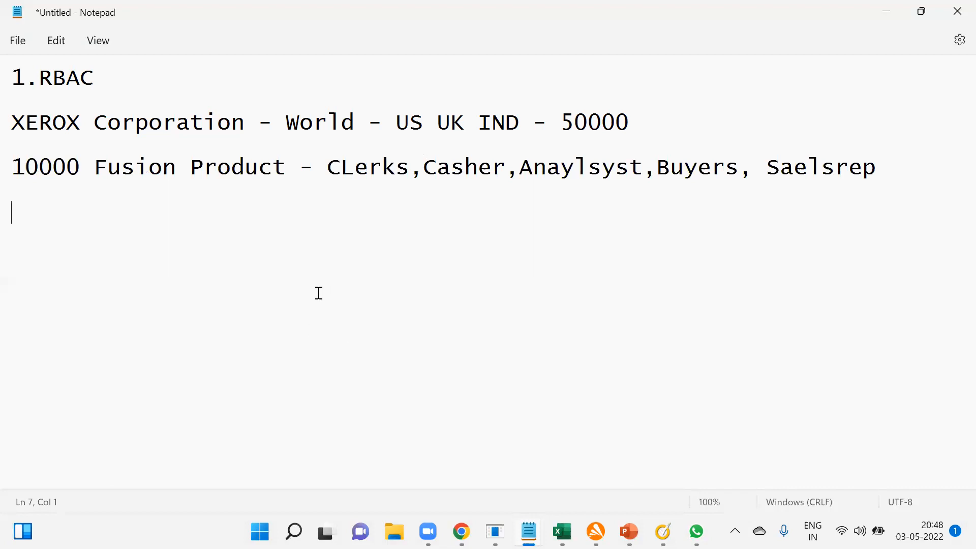
pyautogui.write('1.Implementa')
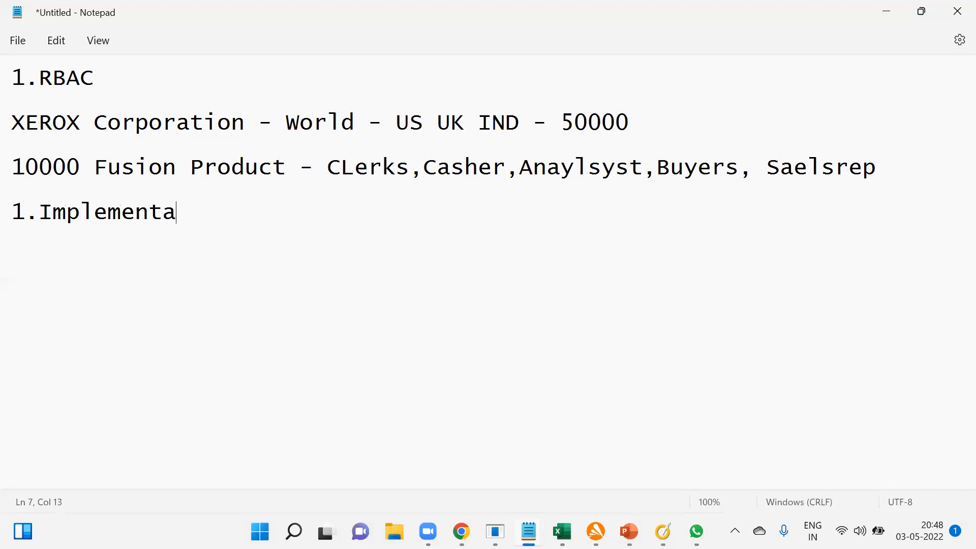
pyautogui.write('ion User')
pyautogui.press('Return')
pyautogui.write('2.Tra')
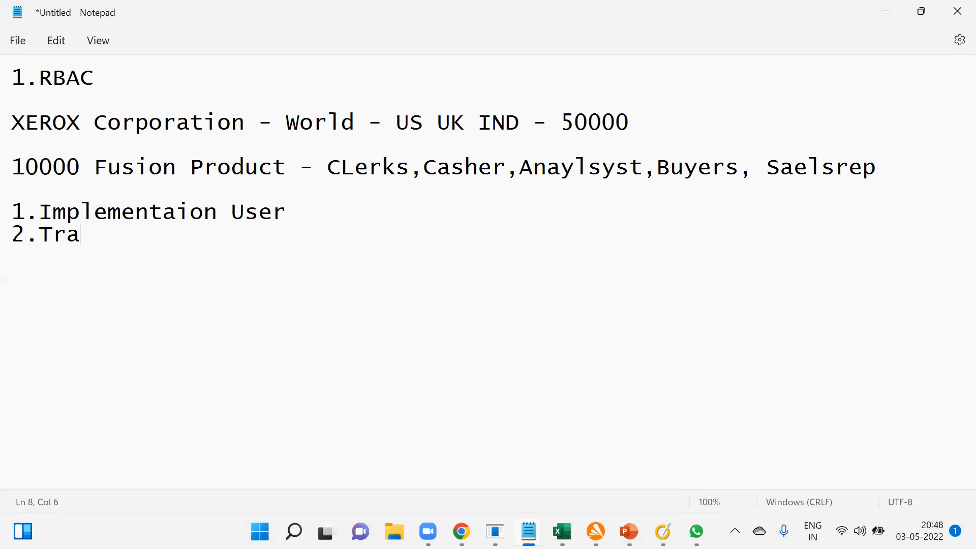
pyautogui.write('nsactional U')
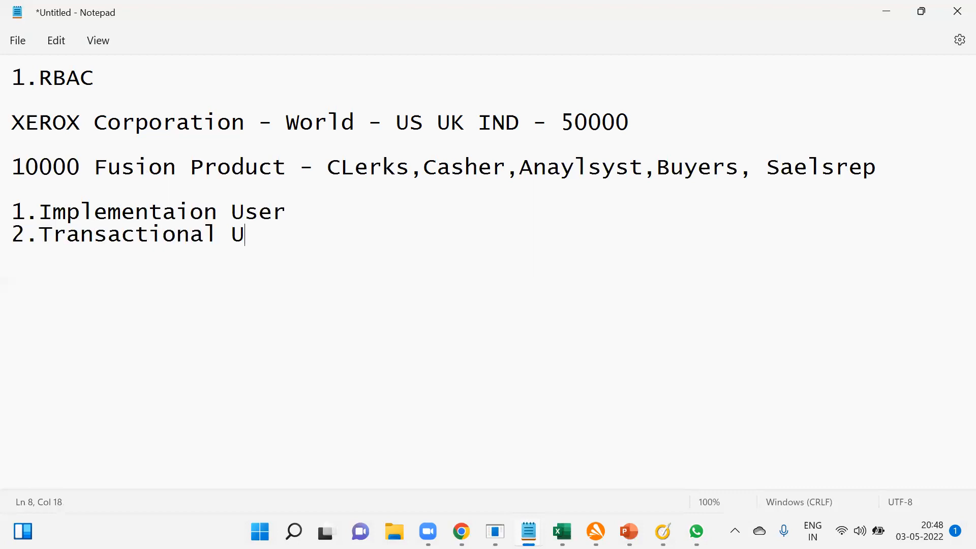
pyautogui.write('ser (Empl')
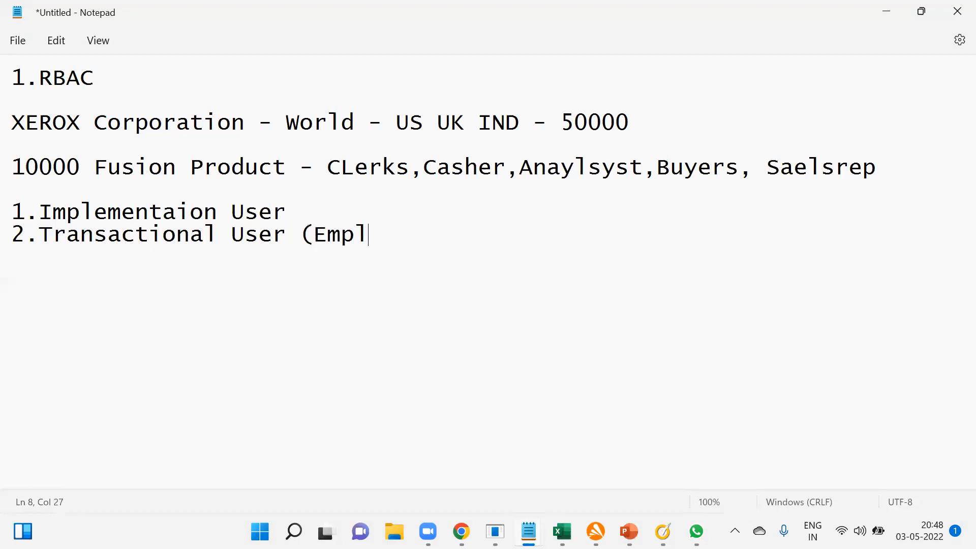
pyautogui.write('oyee User)')
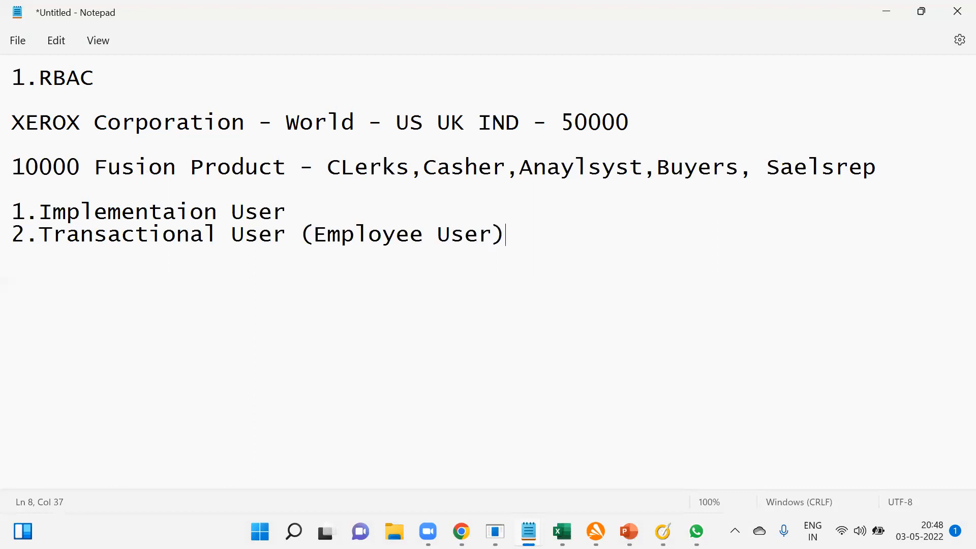
# Highlight the Implementaion User line and the company name XEROX Corporation in turn.
pyautogui.moveTo(12, 212); pyautogui.dragTo(306, 210)
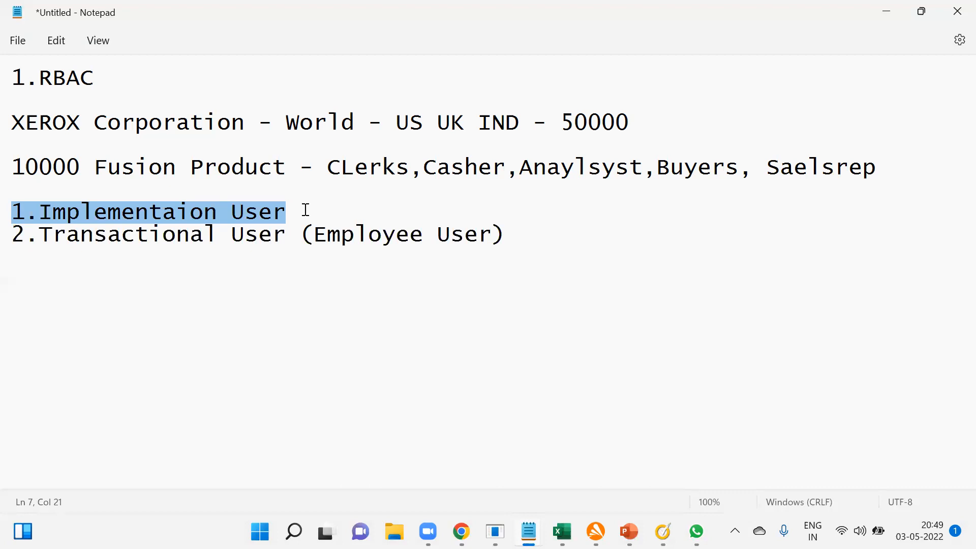
pyautogui.moveTo(260, 122); pyautogui.dragTo(19, 123)
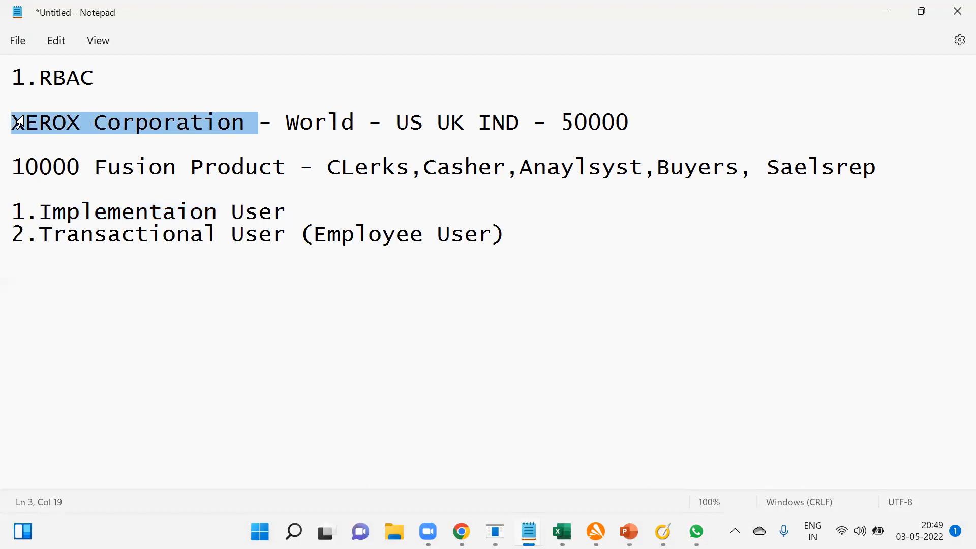
# Leave blank lines below the user types and add the line "TCS - Team (FC,TC)".
pyautogui.click(100, 309)
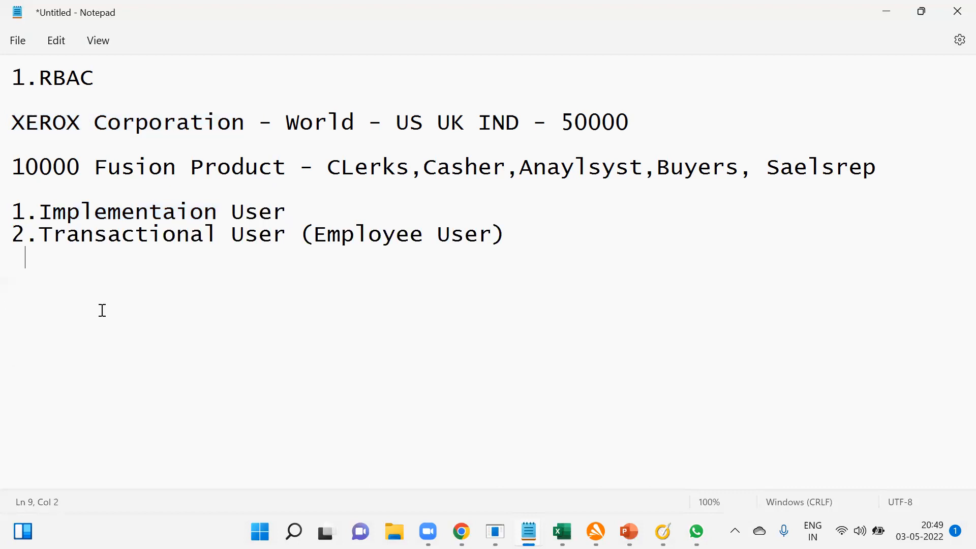
pyautogui.press('Return')
pyautogui.press('Return')
pyautogui.write('TCS - Tea')
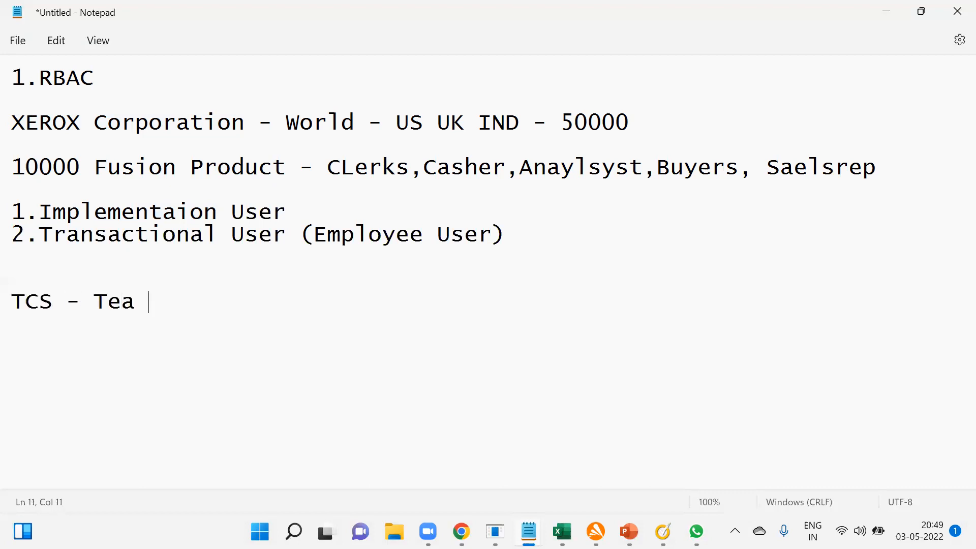
pyautogui.press('BackSpace')
pyautogui.write('m (FC.')
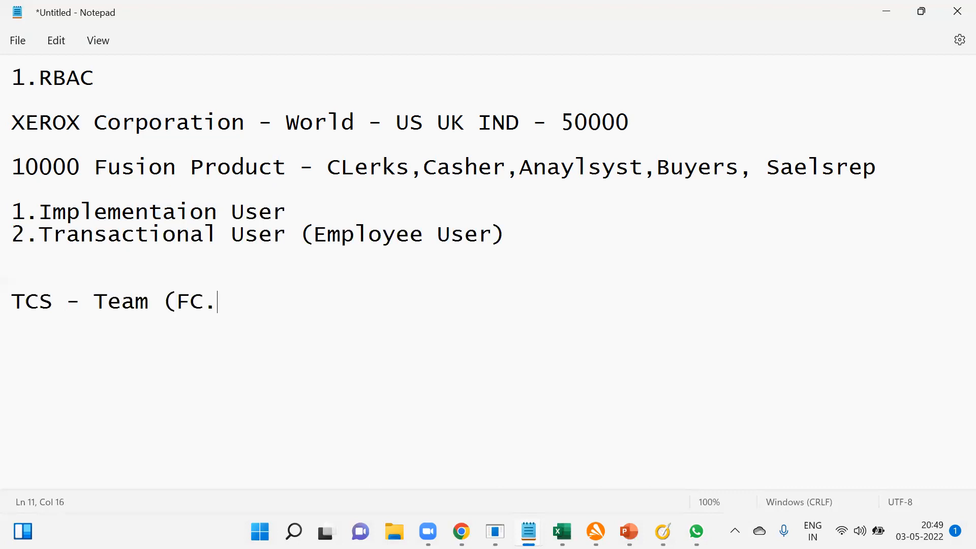
pyautogui.press('BackSpace')
pyautogui.write(',TC)')
# Highlight the Implementaion User line, the Transactional User entry and the number 10000 in turn.
pyautogui.moveTo(288, 211); pyautogui.dragTo(10, 203)
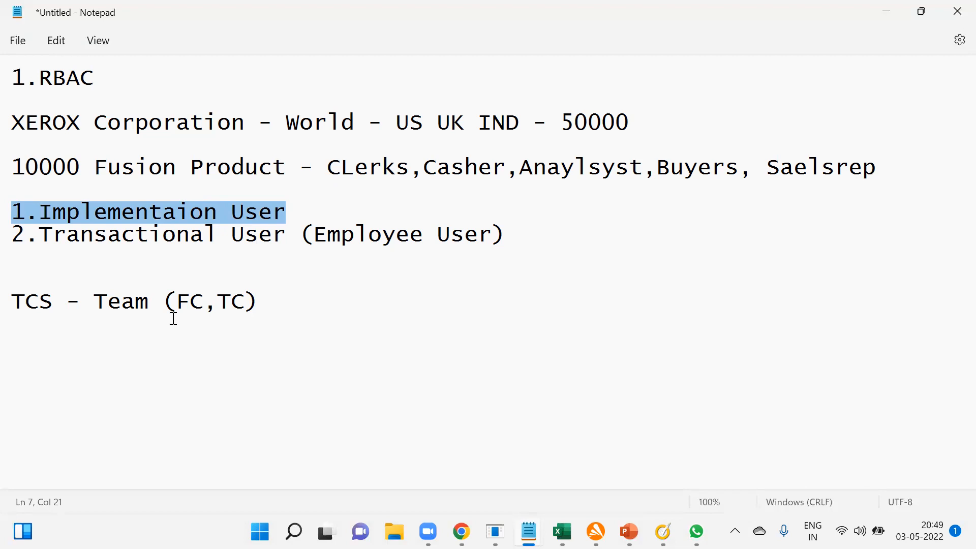
pyautogui.moveTo(119, 235); pyautogui.dragTo(289, 231)
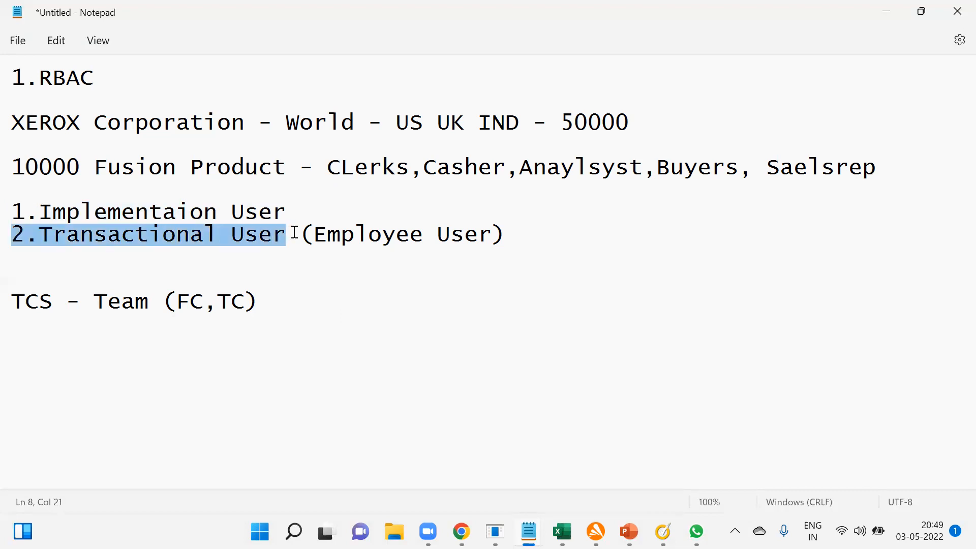
pyautogui.doubleClick(9, 167)
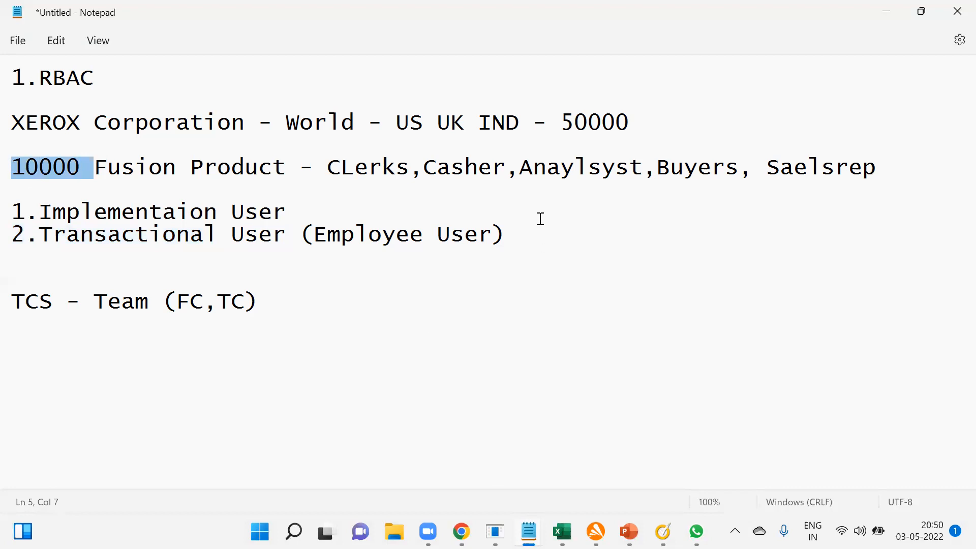
# Highlight 50000 on the XEROX Corporation line, then set the number before Fusion Product to 5000.
pyautogui.click(122, 167)
pyautogui.moveTo(561, 123); pyautogui.dragTo(630, 122)
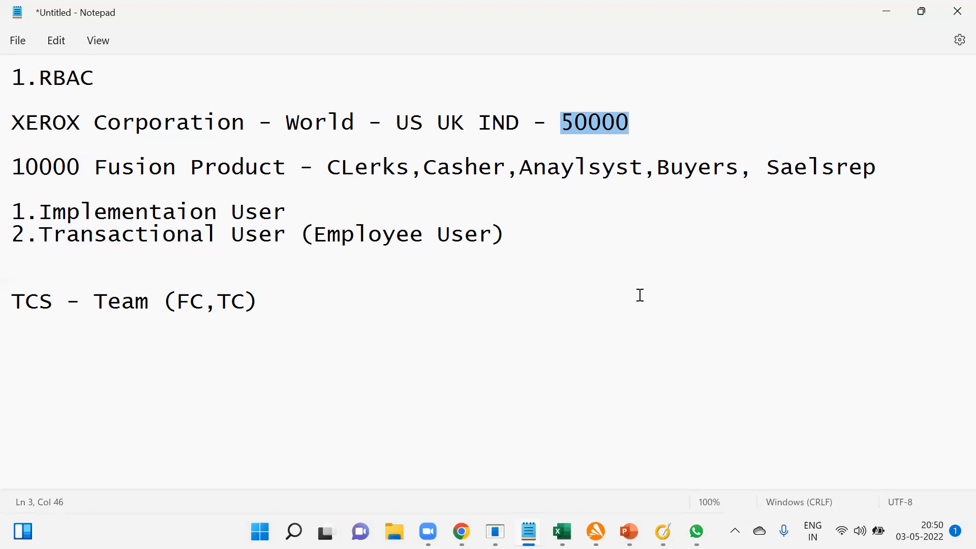
pyautogui.moveTo(13, 167)
pyautogui.mouseDown()
pyautogui.moveTo(80, 166)
pyautogui.moveTo(17, 164)
pyautogui.mouseUp()
pyautogui.write('5')
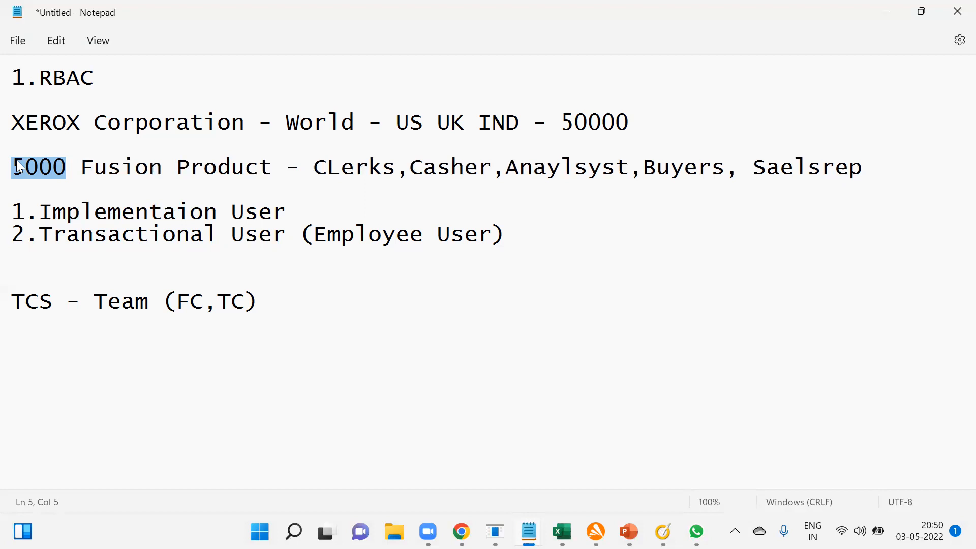
# Add an indented "HCM User" line directly below the Transactional User entry.
pyautogui.click(554, 236)
pyautogui.press('Return')
pyautogui.write('HCM ')
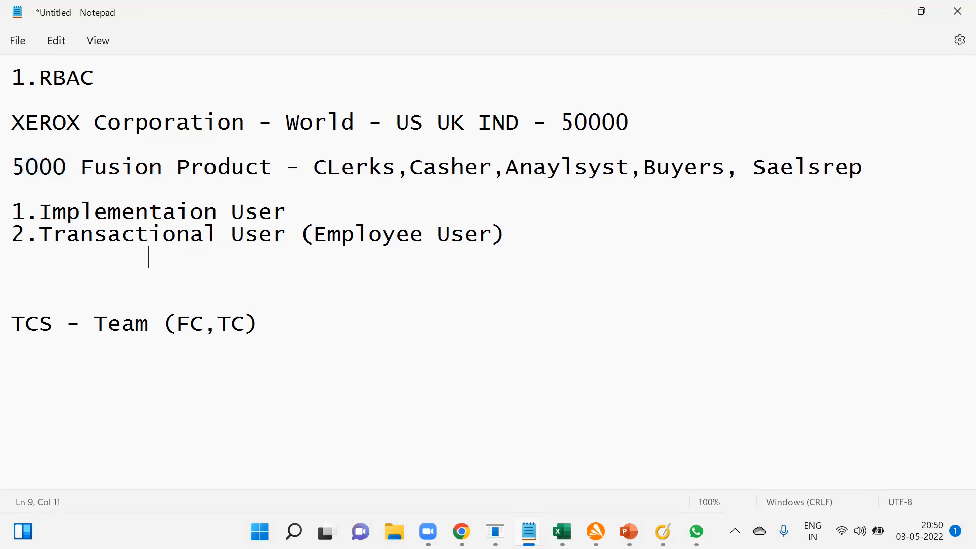
pyautogui.write('User')
pyautogui.press('Return')
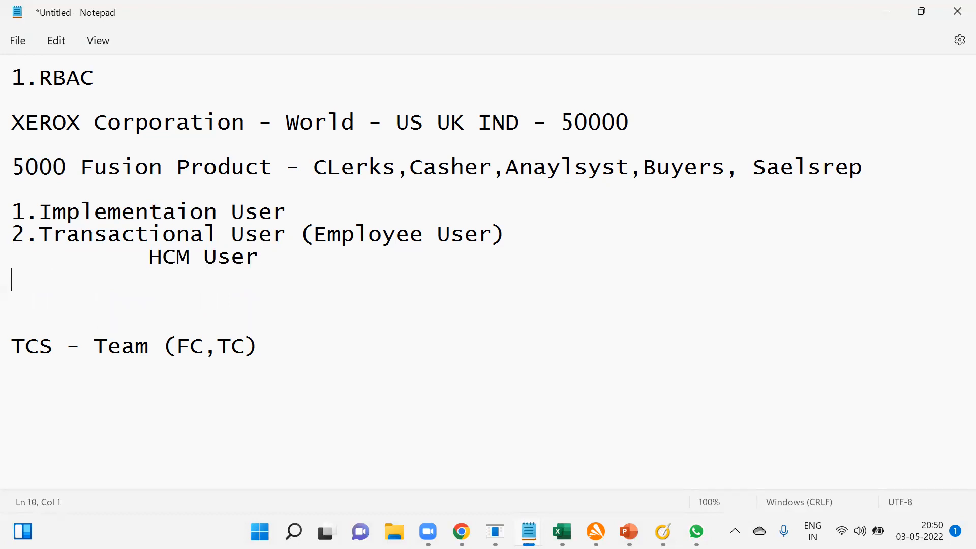
# Add "Non-HCM User" below HCM User with the same indentation.
pyautogui.press('BackSpace')
pyautogui.press('BackSpace')
pyautogui.press('BackSpace')
pyautogui.write('NON-H')
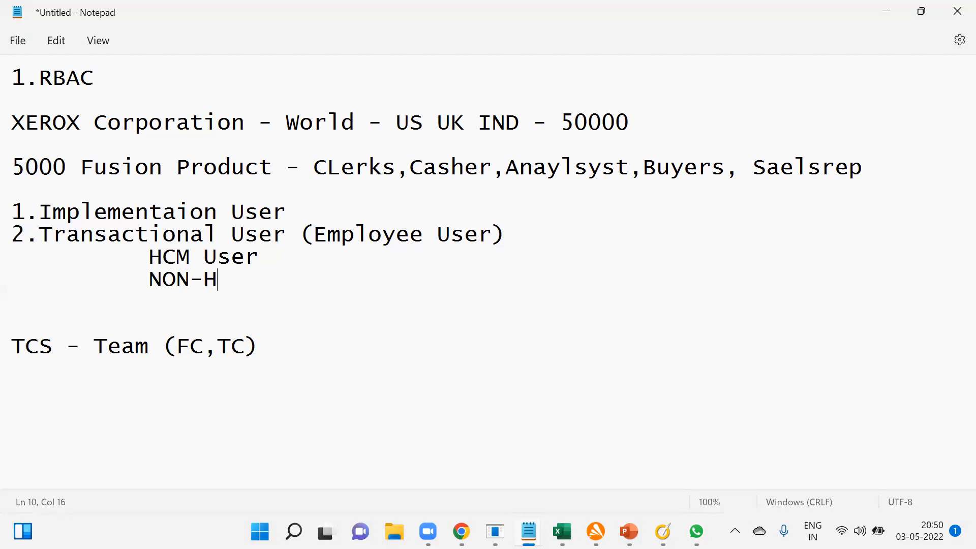
pyautogui.write('CM User')
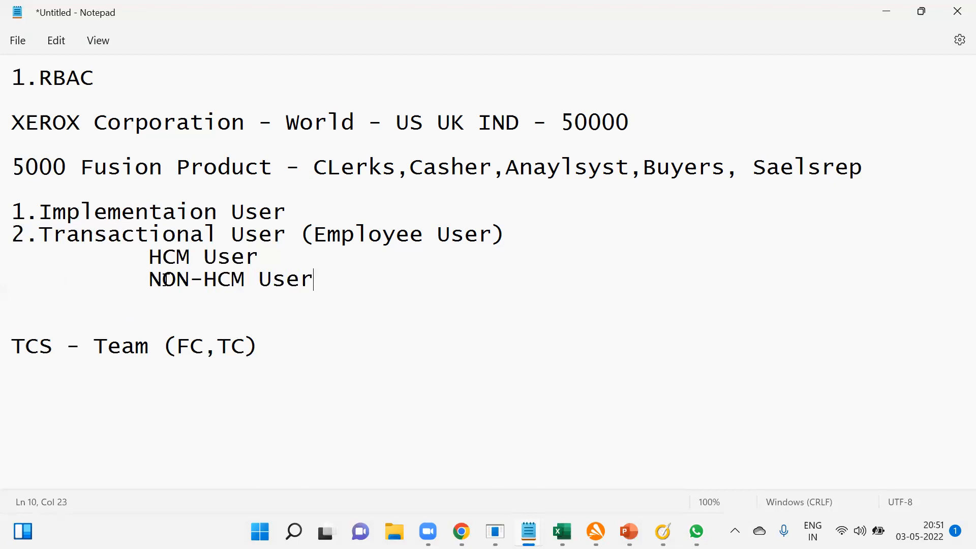
pyautogui.moveTo(163, 279); pyautogui.dragTo(190, 288)
pyautogui.write('on')
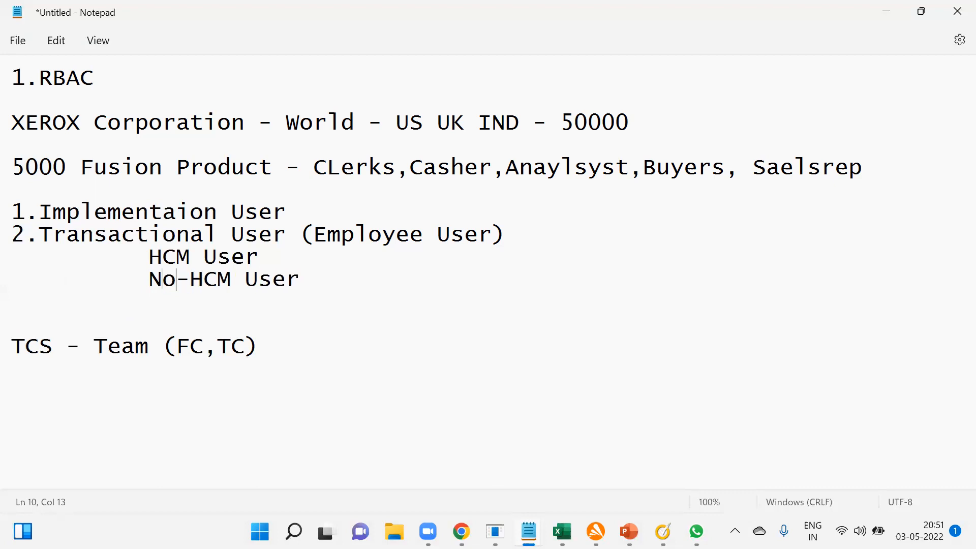
# Highlight the Non-HCM User line, then clear the selection and return to the Fusion Product line.
pyautogui.moveTo(331, 273); pyautogui.dragTo(7, 277)
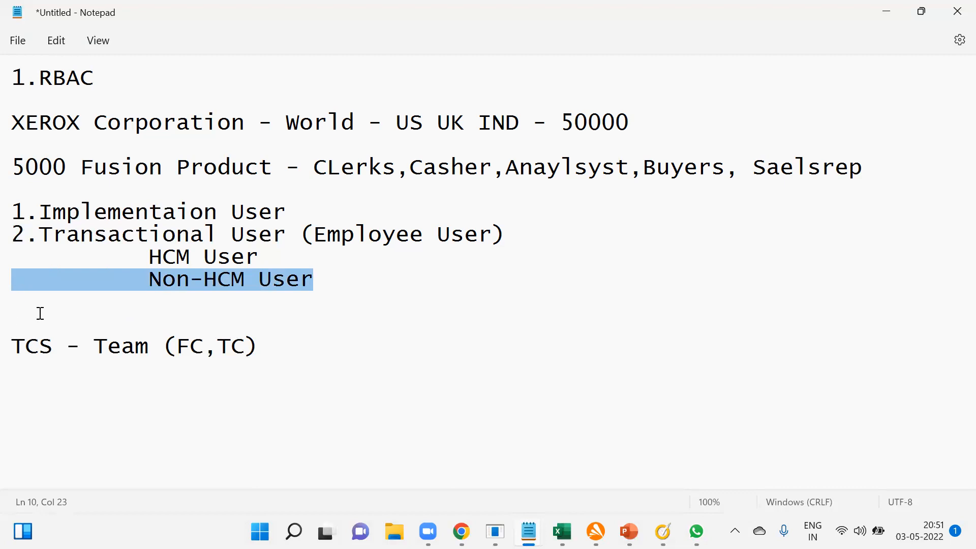
pyautogui.click(208, 279)
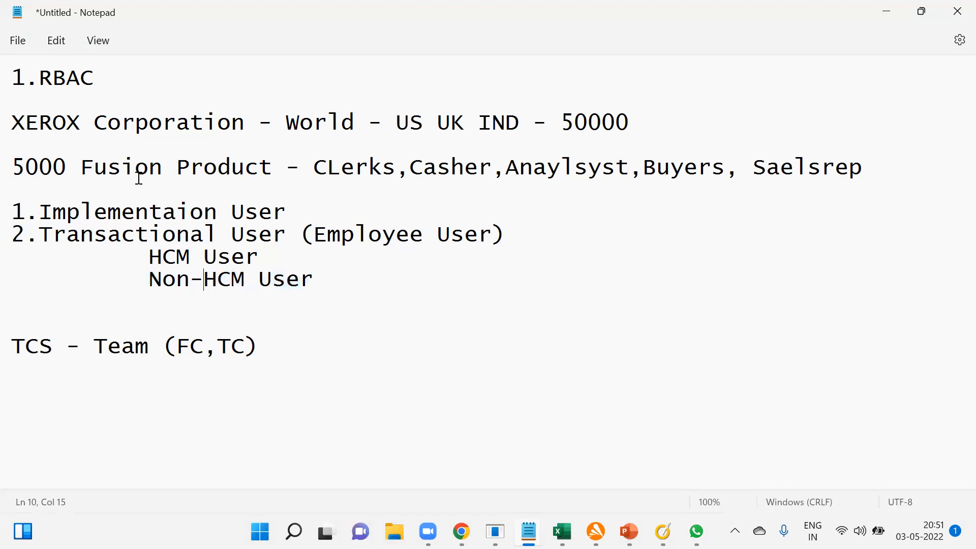
pyautogui.click(107, 167)
# Leave a blank line below the TCS team line and list Finance, SCM, HCM, CRM and PPM on separate lines.
pyautogui.click(283, 369)
pyautogui.press('Return')
pyautogui.press('Return')
pyautogui.write('Finance')
pyautogui.press('Return')
pyautogui.write('SCM')
pyautogui.press('Return')
pyautogui.write('HCM')
pyautogui.press('Return')
pyautogui.write('CRM')
pyautogui.press('Return')
pyautogui.write('PPM')
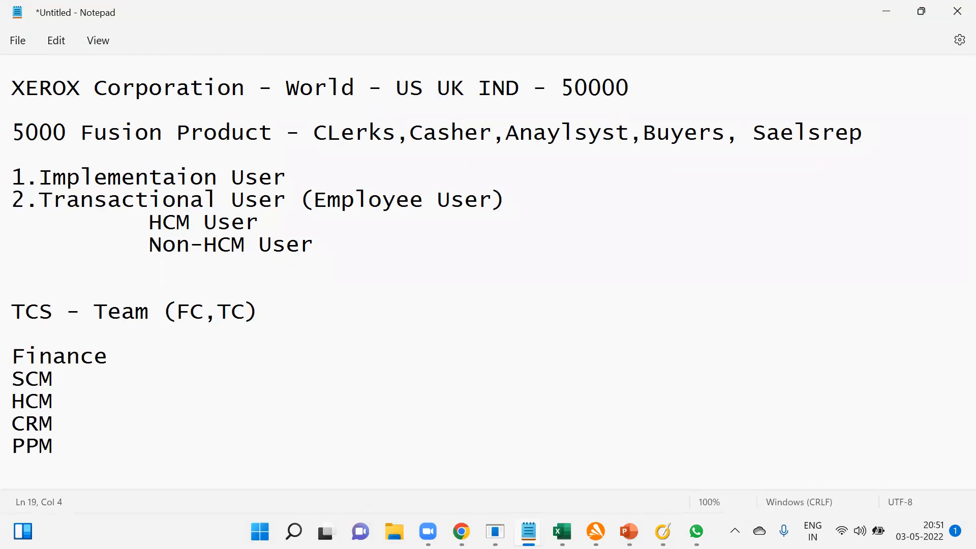
# Continue the module list with ORC, GRC and Public Sector on separate lines.
pyautogui.press('Return')
pyautogui.write('ORC')
pyautogui.press('Return')
pyautogui.write('GRC')
pyautogui.press('Return')
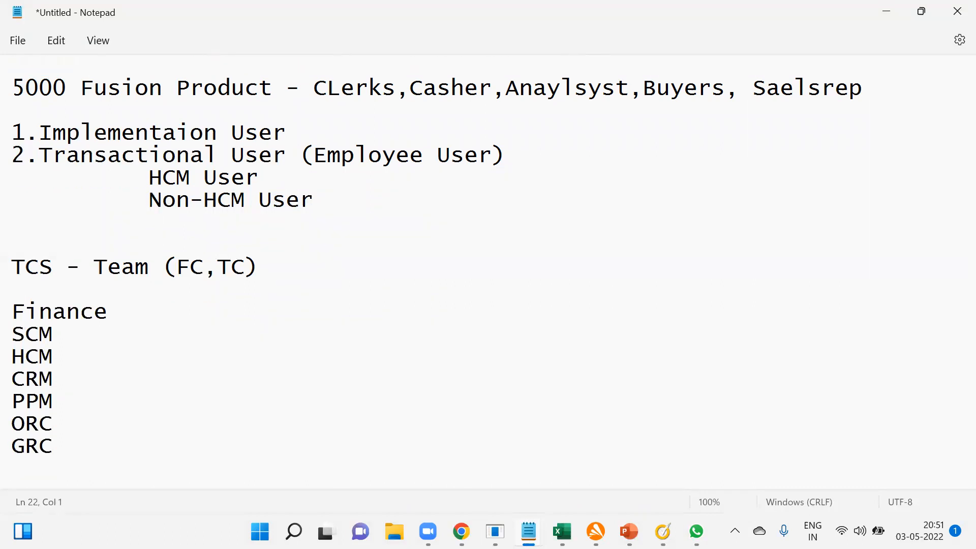
pyautogui.write('Public Sector')
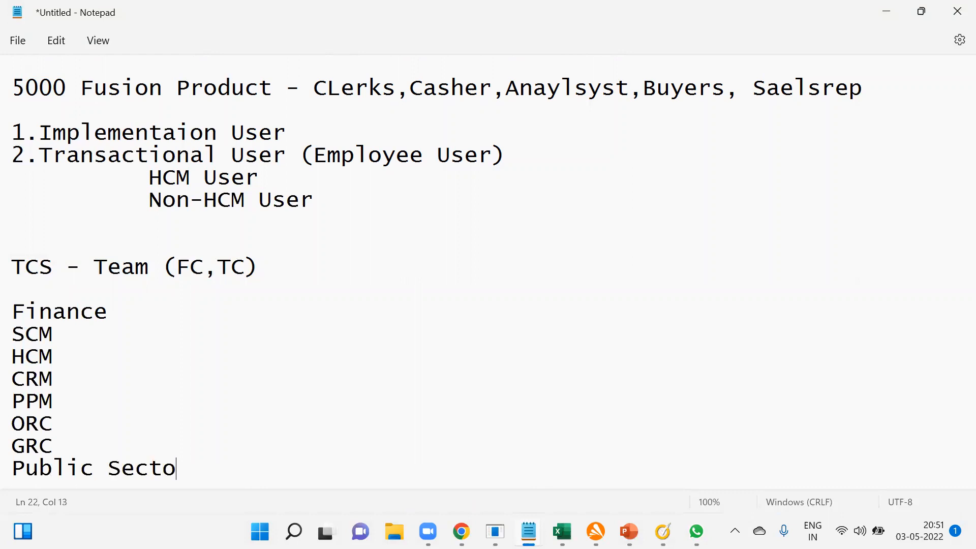
# Finish the module list with "Healnth Sector" and "Revenue Management" followed by a row of dots.
pyautogui.press('Return')
pyautogui.write('Healnth')
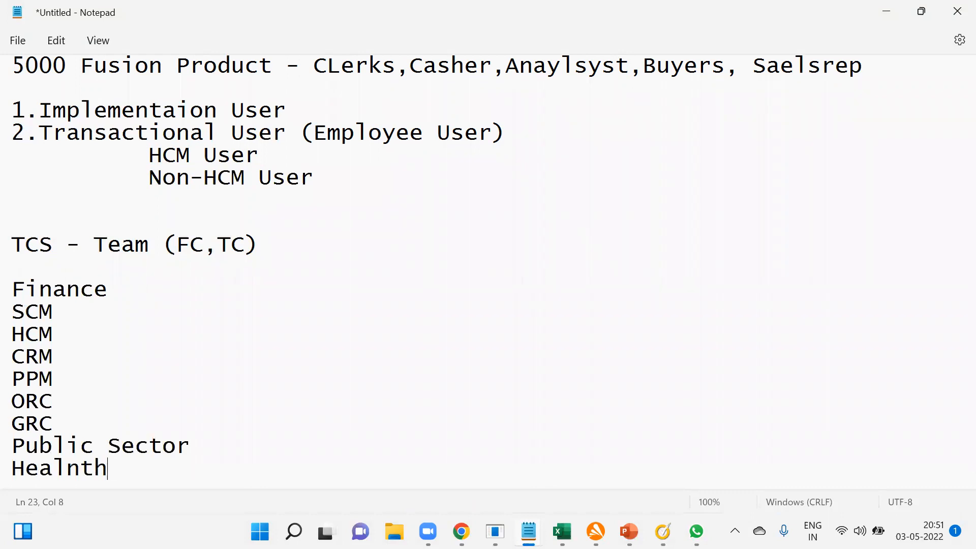
pyautogui.write(' Sector')
pyautogui.press('Return')
pyautogui.write('Revenue Man')
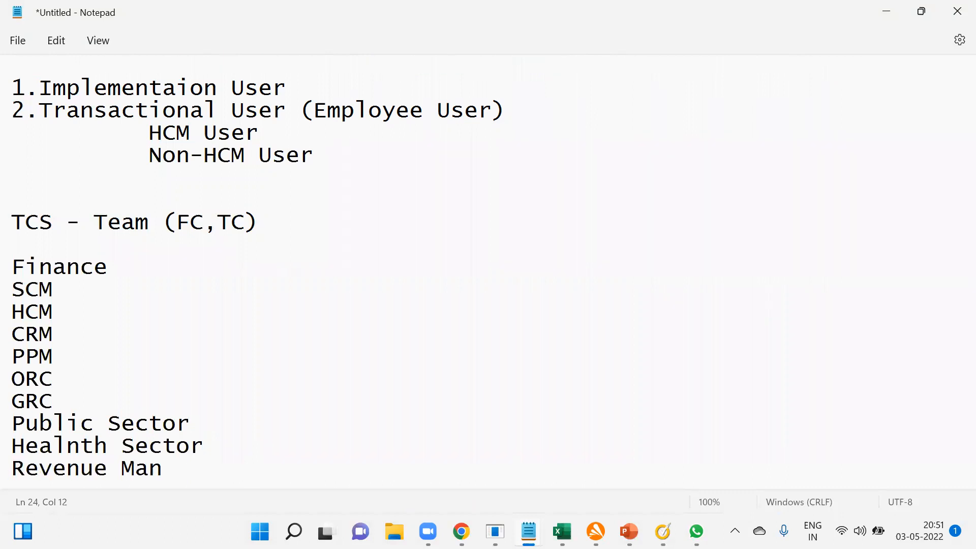
pyautogui.write('agement.................')
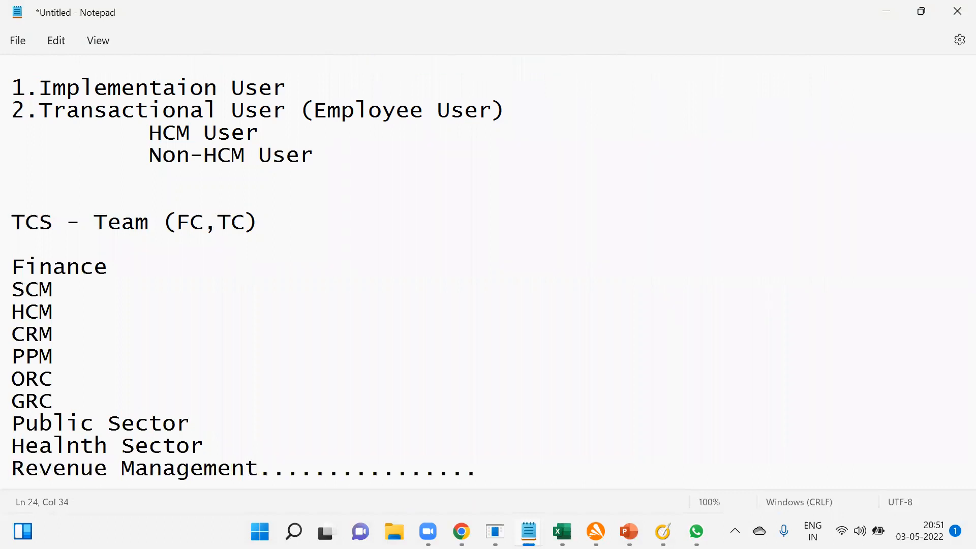
# Return to the beginning of the notes and highlight the Finance and HCM entries in the module list.
pyautogui.scroll(1, 66, 372)
pyautogui.scroll(2, 66, 372)
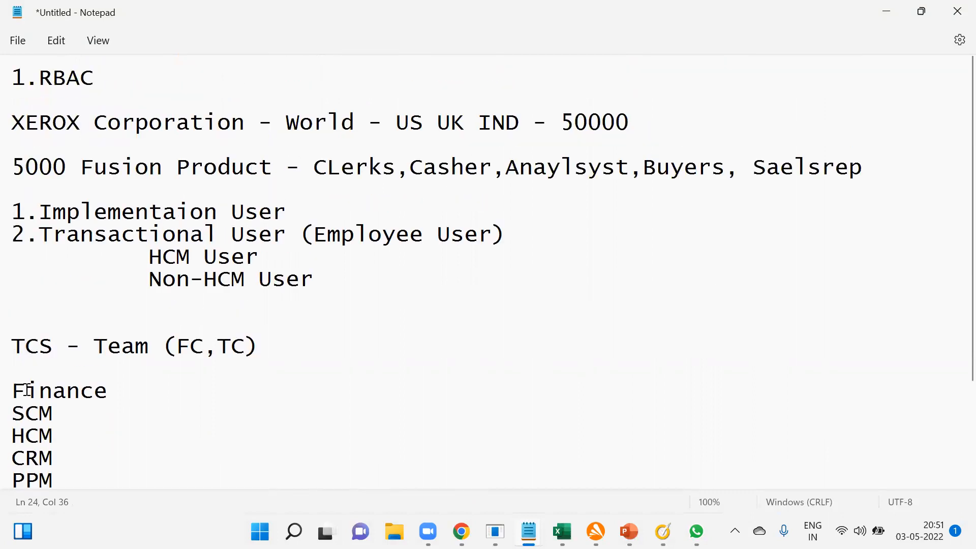
pyautogui.tripleClick(13, 391)
pyautogui.moveTo(13, 391); pyautogui.dragTo(11, 435)
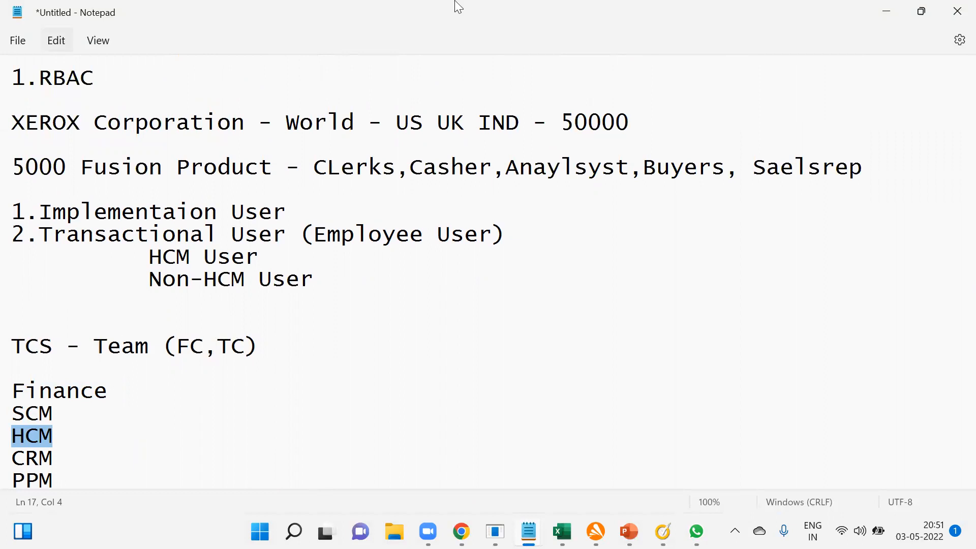
# Highlight the XEROX Corporation line, then only its number 50000.
pyautogui.moveTo(564, 92); pyautogui.dragTo(570, 120)
pyautogui.hotkey('shift', 'End')
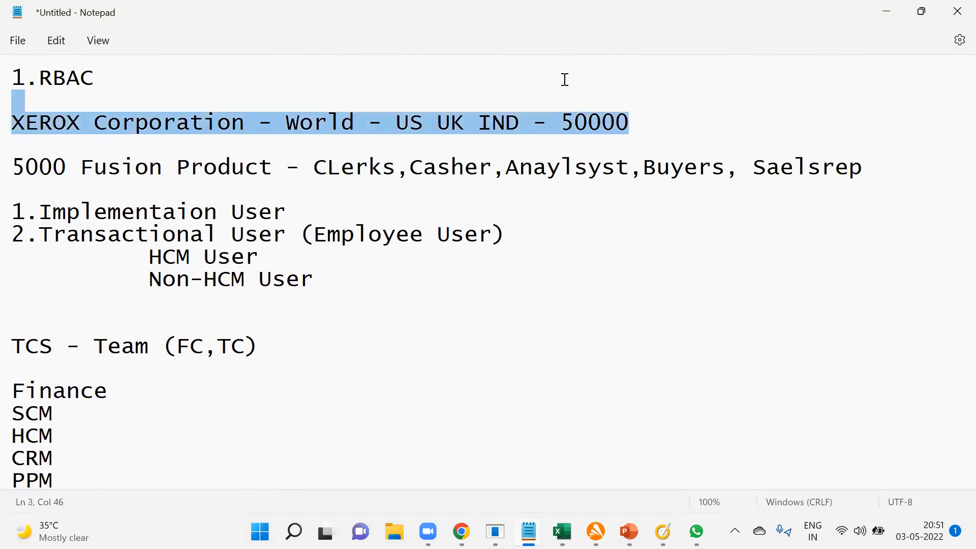
pyautogui.press('End')
pyautogui.hotkey('ctrl', 'Left')
pyautogui.hotkey('shift', 'Home')
pyautogui.hotkey('shift', 'End')
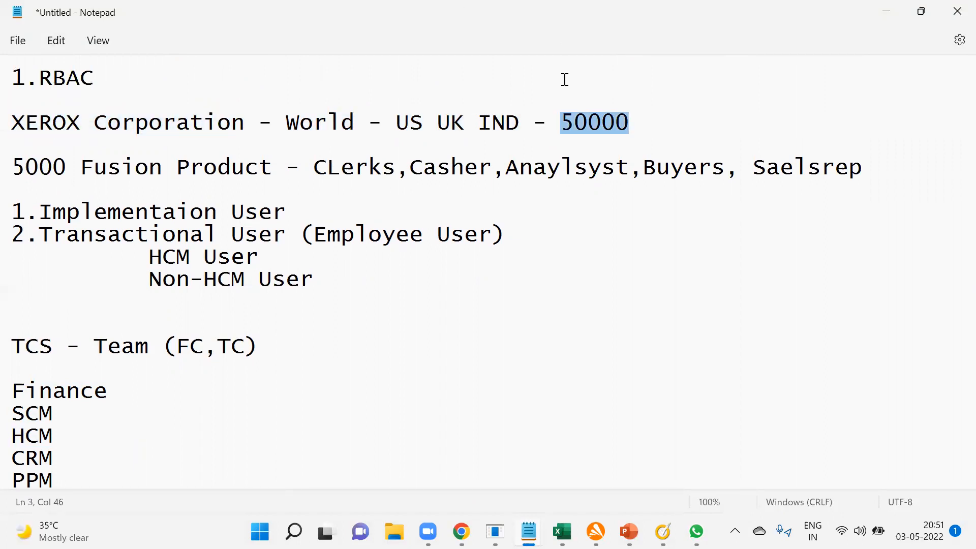
# Highlight the Fusion Product line, its number 5000 and the XEROX Corporation number 50000 in turn.
pyautogui.tripleClick(15, 168)
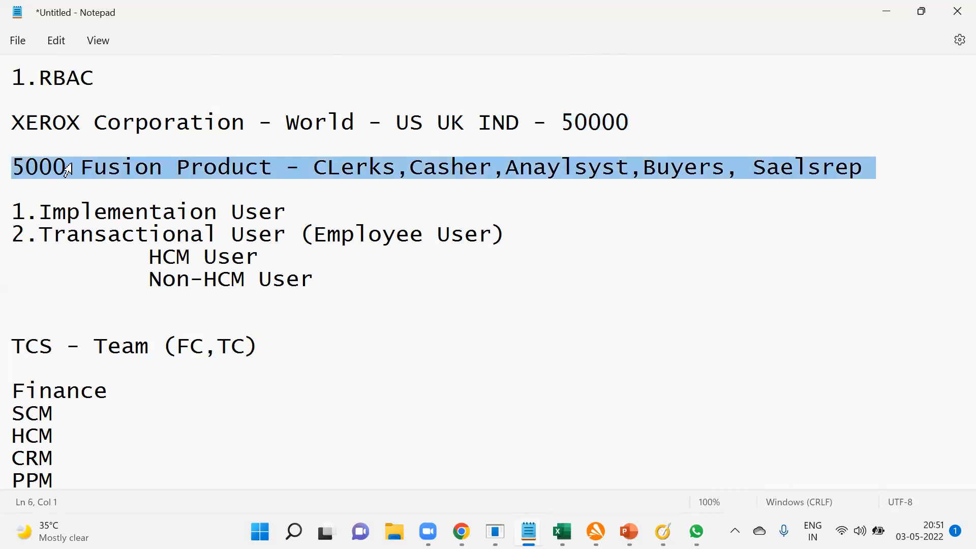
pyautogui.moveTo(67, 167); pyautogui.dragTo(17, 167)
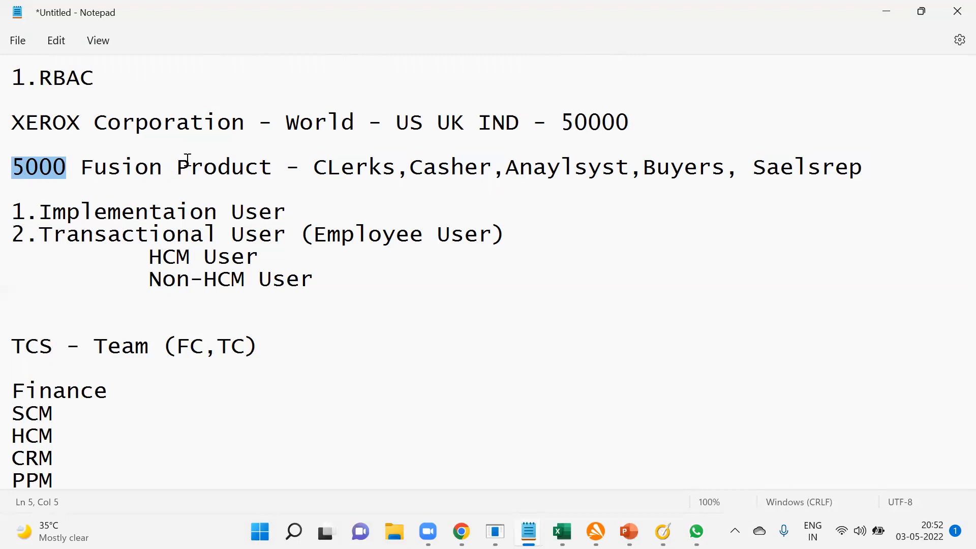
pyautogui.moveTo(560, 122); pyautogui.dragTo(636, 125)
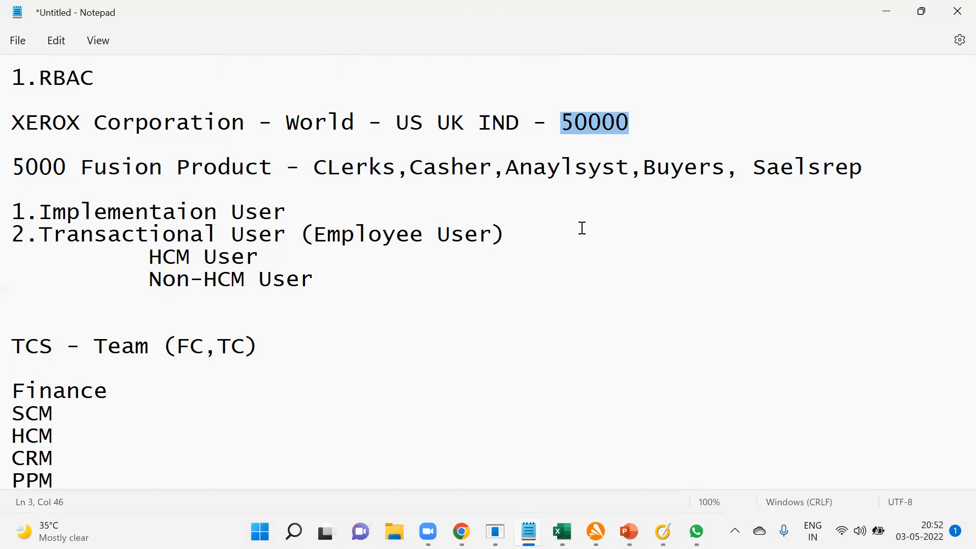
# Highlight HCM in the HCM User line, the word Fusion, the Finance and SCM modules, and the HCM module in turn.
pyautogui.click(156, 260)
pyautogui.moveTo(157, 260); pyautogui.dragTo(195, 262)
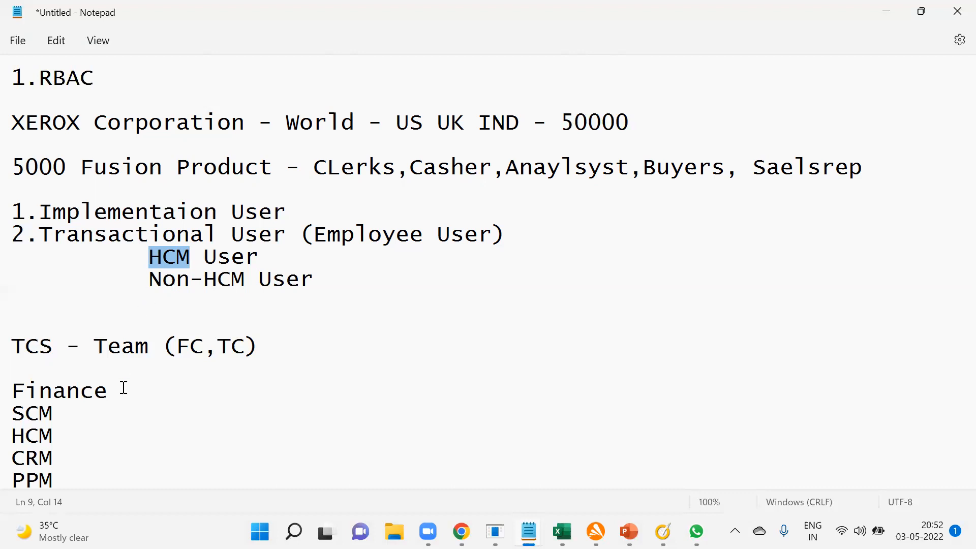
pyautogui.moveTo(87, 168); pyautogui.dragTo(161, 170)
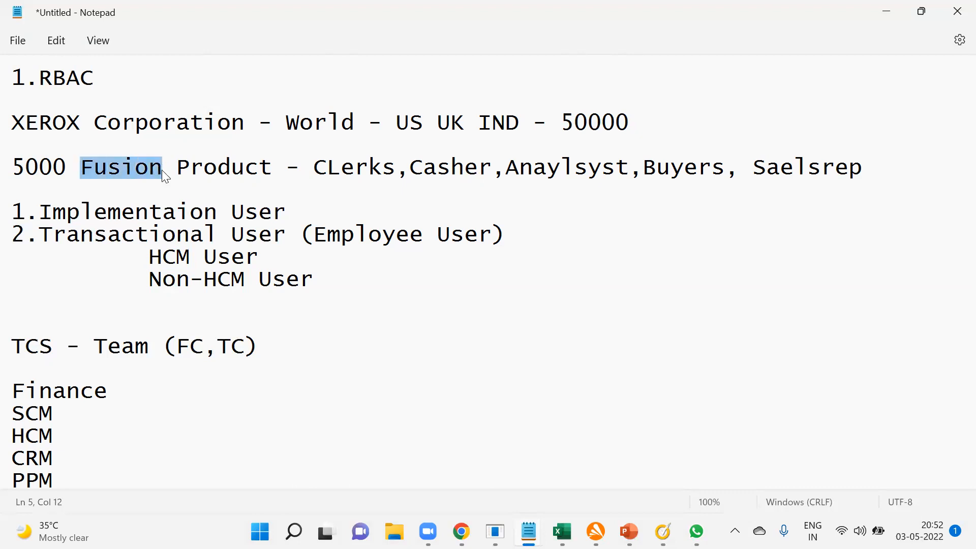
pyautogui.moveTo(12, 391); pyautogui.dragTo(122, 413)
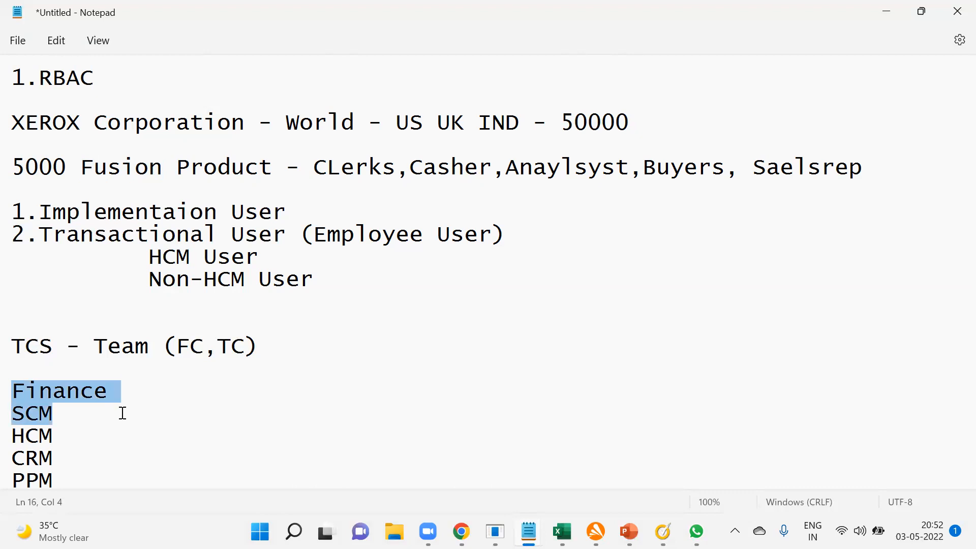
pyautogui.doubleClick(12, 436)
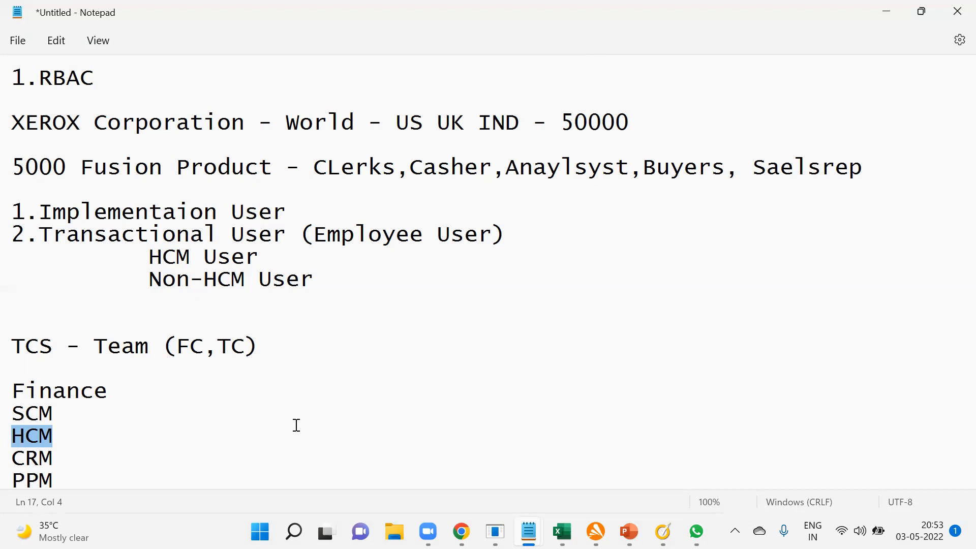
# Highlight Non-HCM User, the Finance and SCM modules, the Implementaion User line and the Transactional User block in turn, then clear the selection.
pyautogui.moveTo(149, 279); pyautogui.dragTo(318, 274)
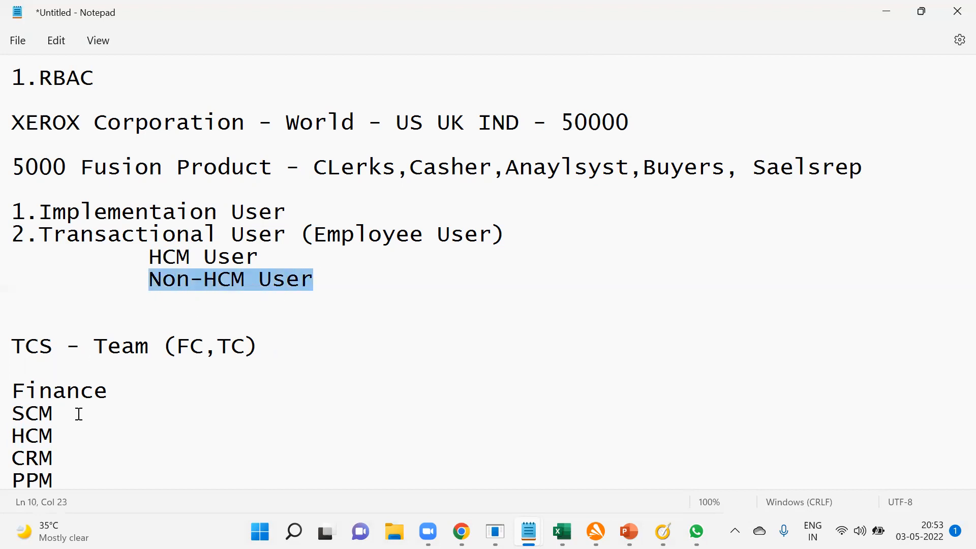
pyautogui.moveTo(76, 412); pyautogui.dragTo(6, 395)
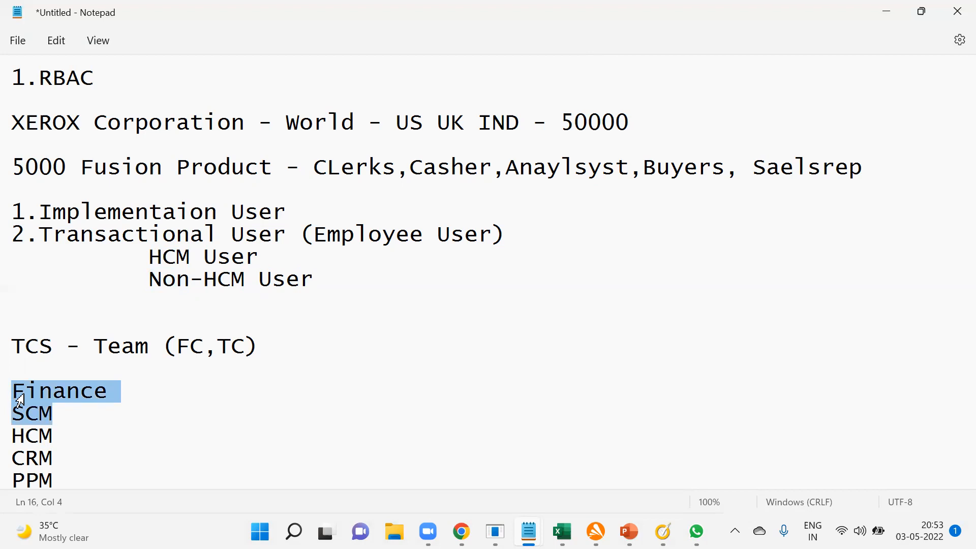
pyautogui.moveTo(13, 210); pyautogui.dragTo(289, 206)
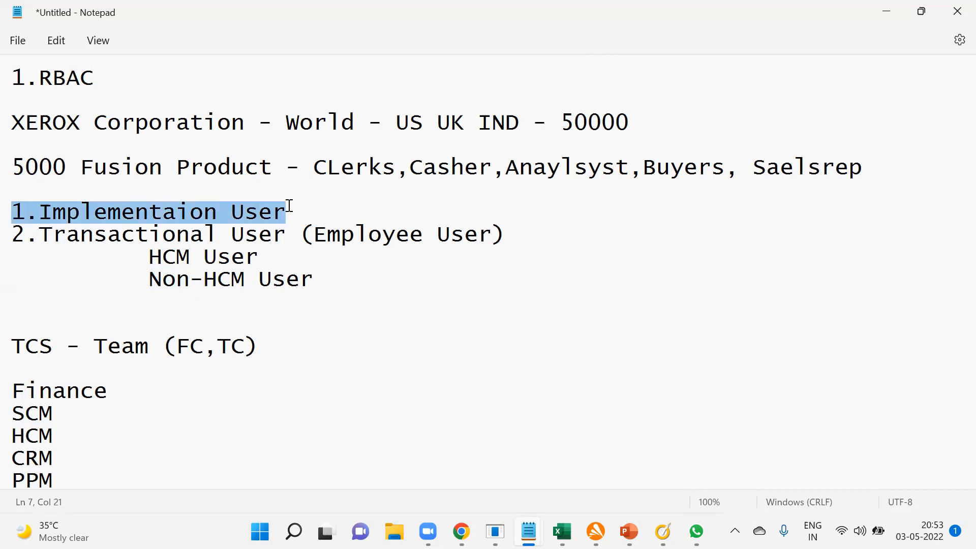
pyautogui.moveTo(13, 234); pyautogui.dragTo(324, 280)
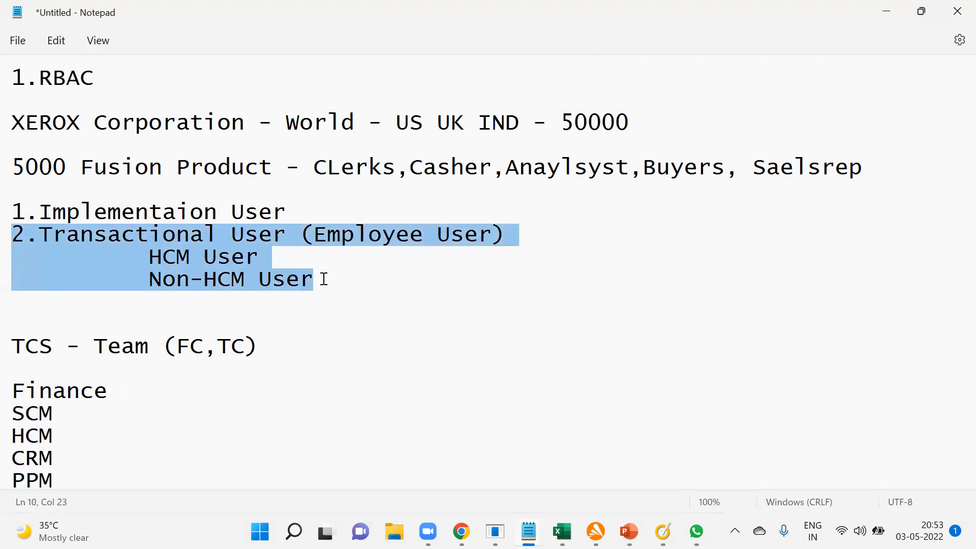
pyautogui.click(347, 280)
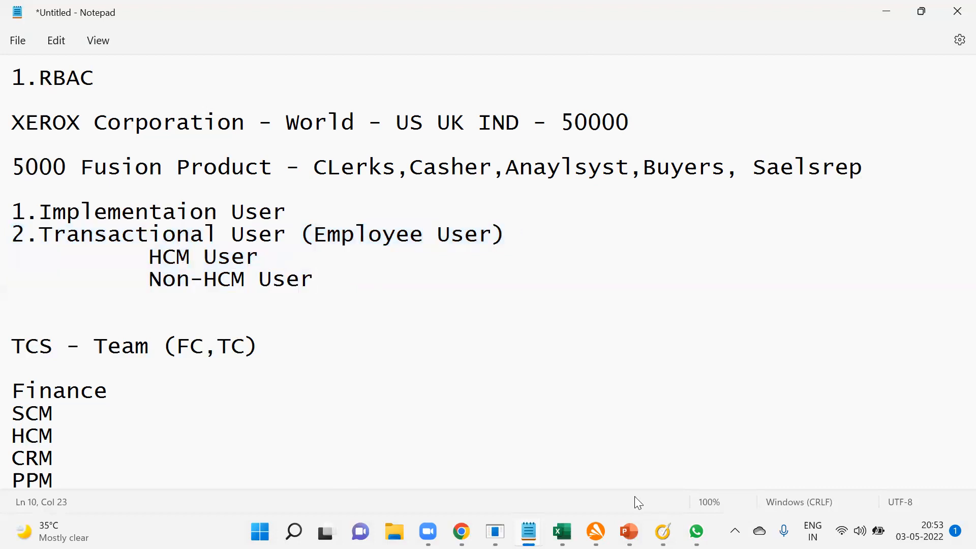
# Switch to the Oracle Fusion application page in Chrome and show it in full screen.
pyautogui.hotkey('alt', 'Tab')
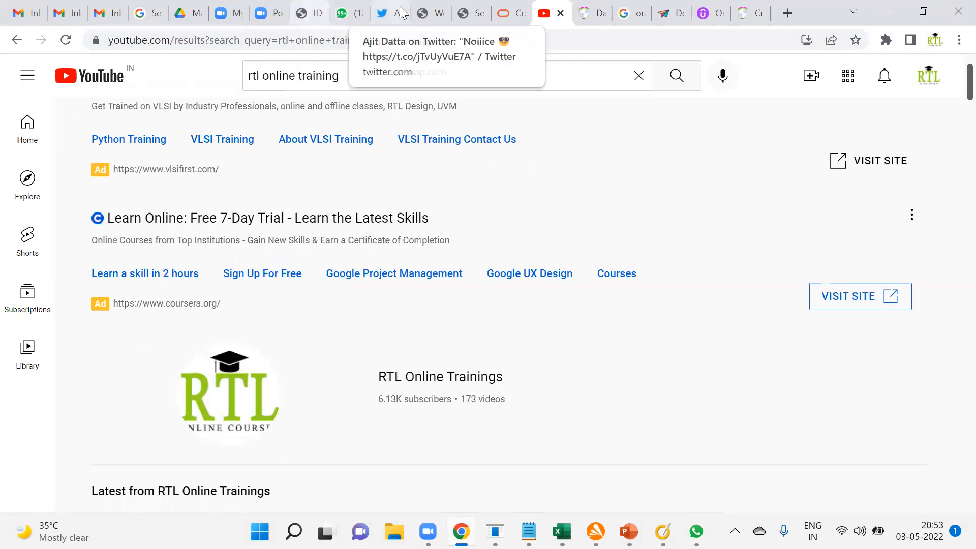
pyautogui.click(444, 12)
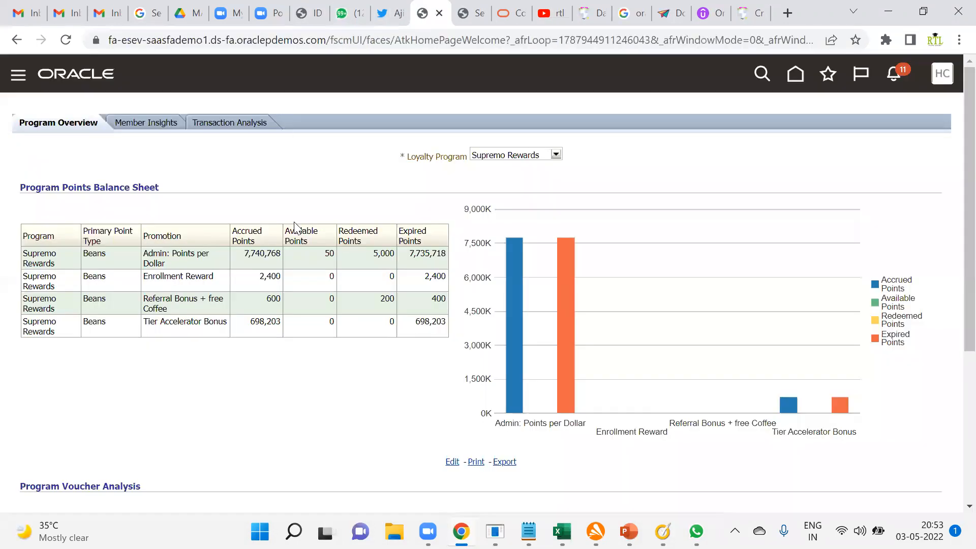
pyautogui.click(959, 40)
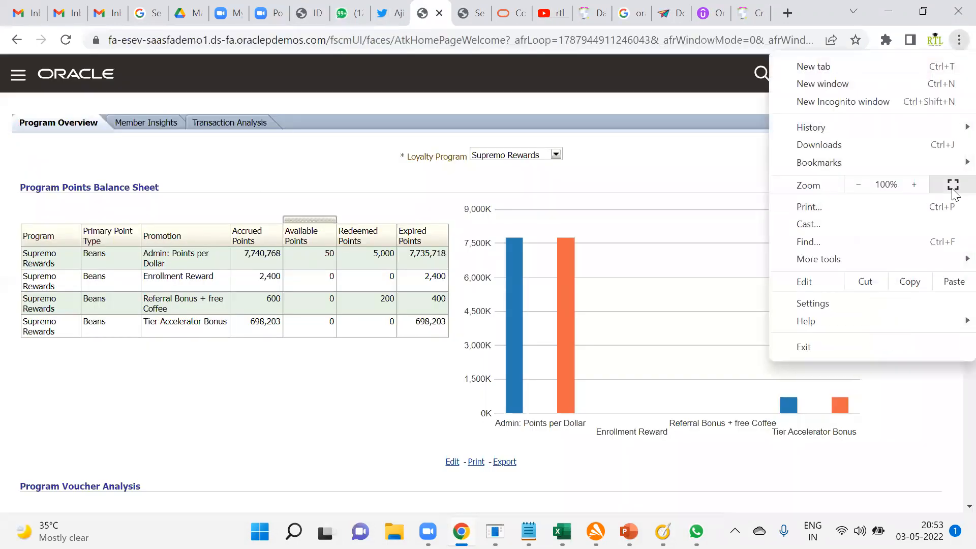
pyautogui.click(952, 184)
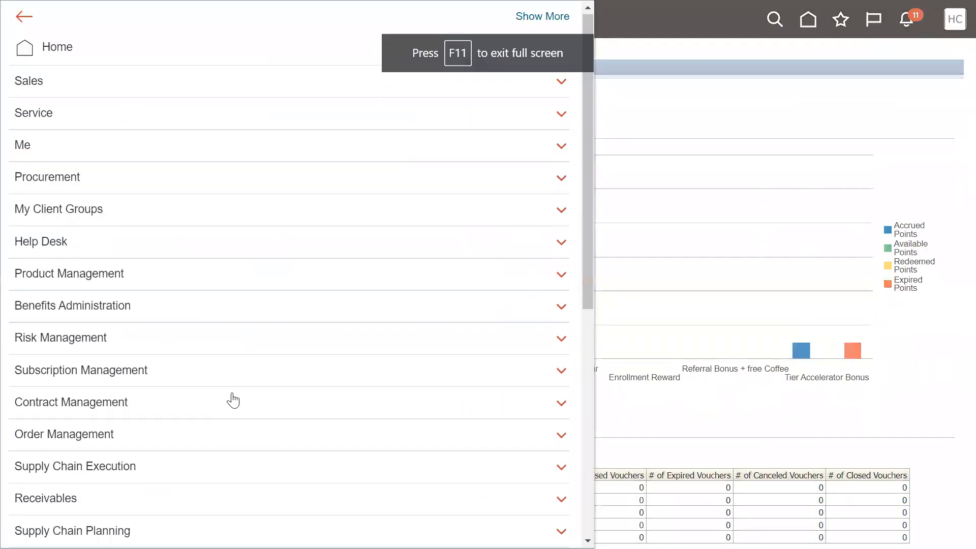
# Open the user accounts in the Security Console and start adding a new user account.
pyautogui.scroll(-7, 231, 399)
pyautogui.click(123, 405)
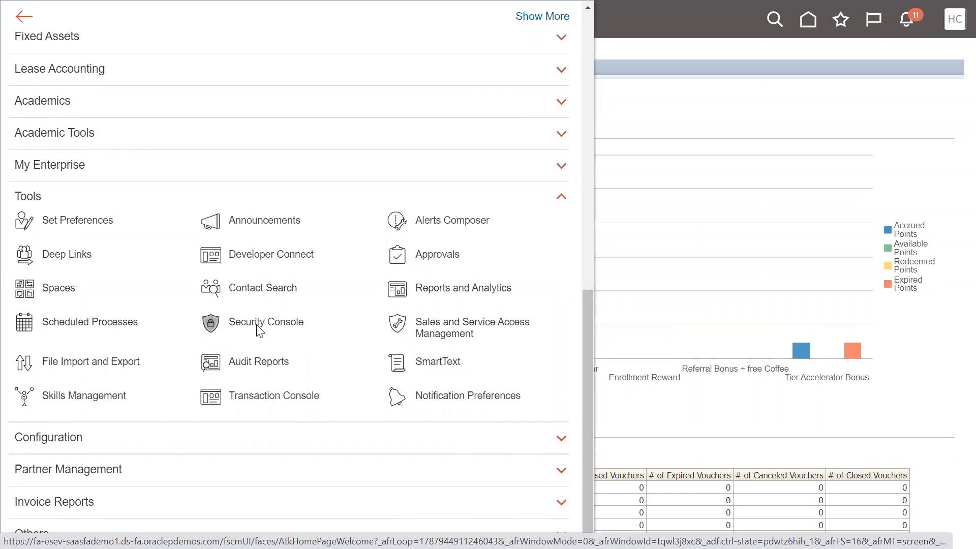
pyautogui.click(258, 324)
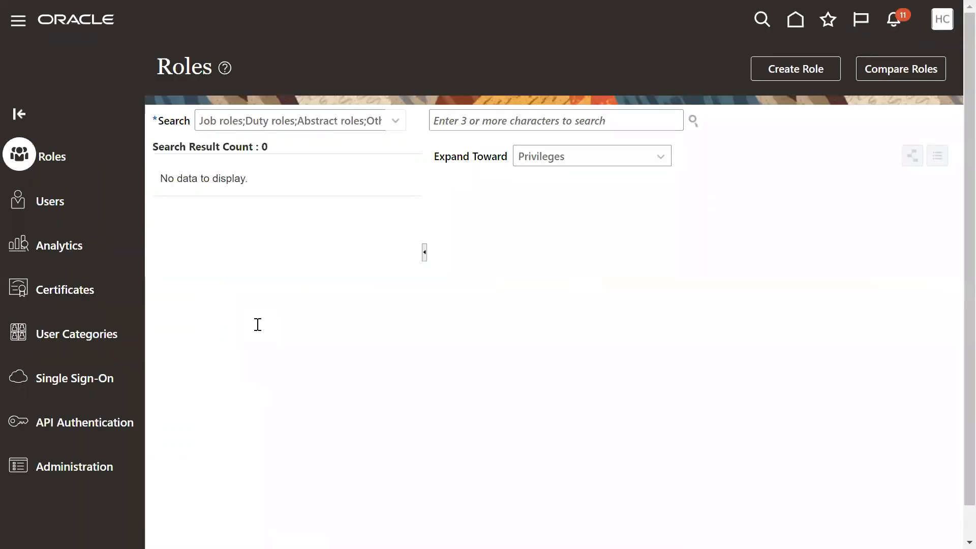
pyautogui.click(64, 202)
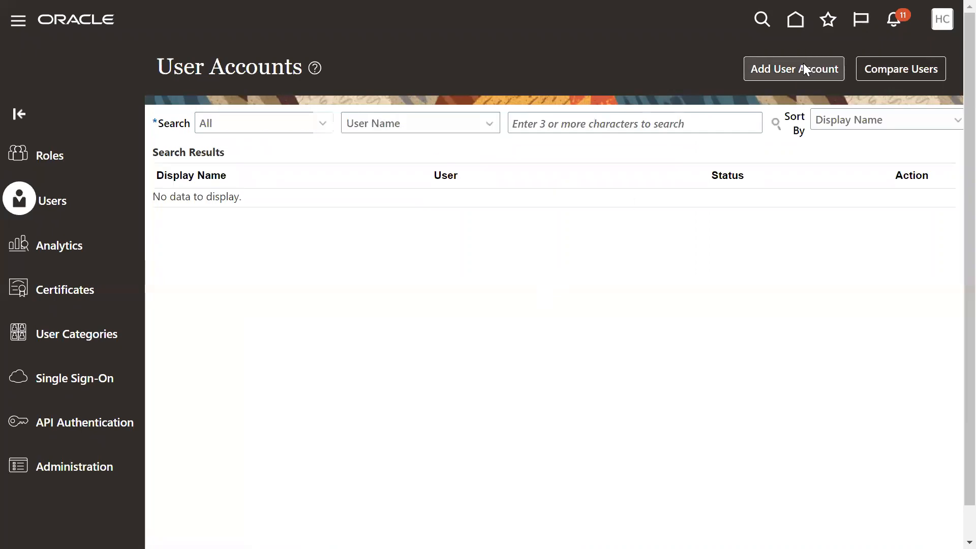
pyautogui.click(778, 77)
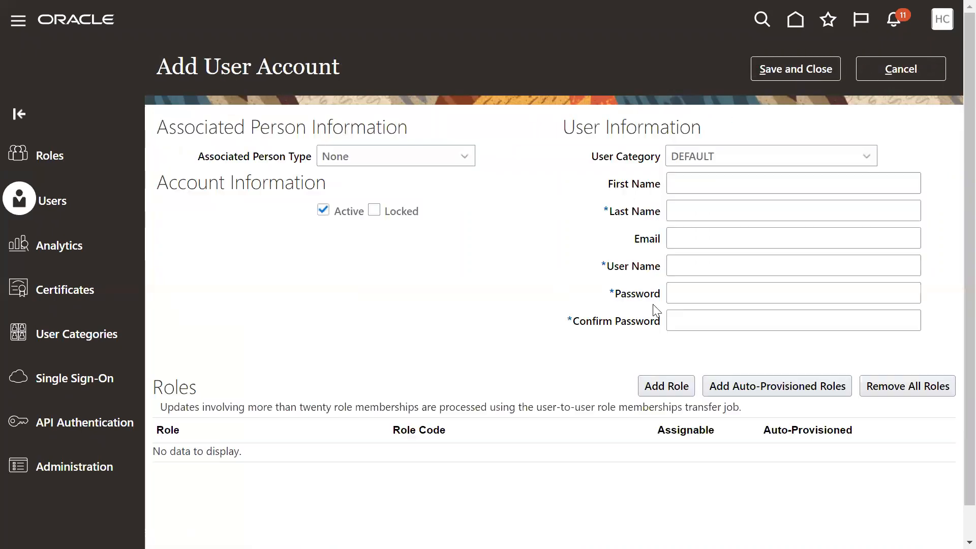
# Enter IMPL as the first name, USER as the last name and IMPL.USER as the user name of the new account.
pyautogui.click(716, 192)
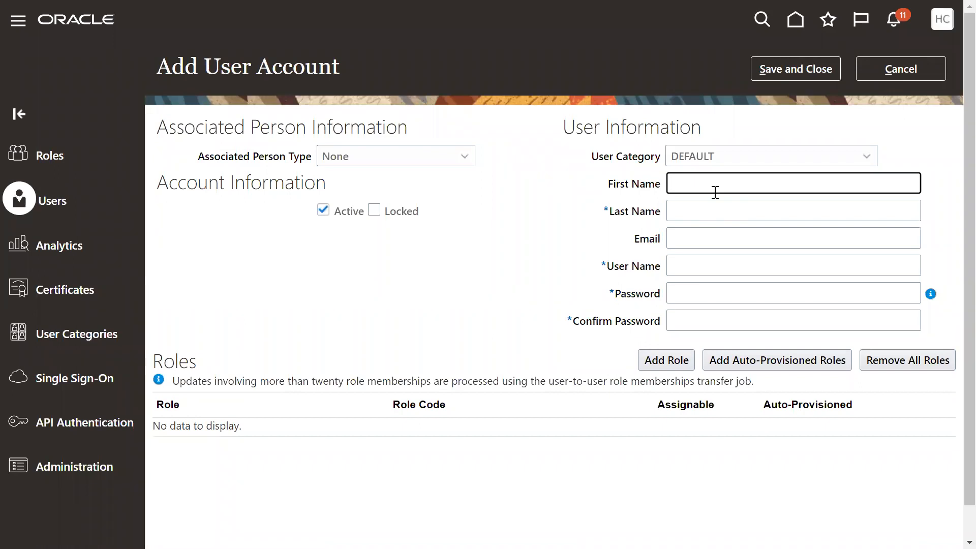
pyautogui.write('IMPL_USER')
pyautogui.press('Tab')
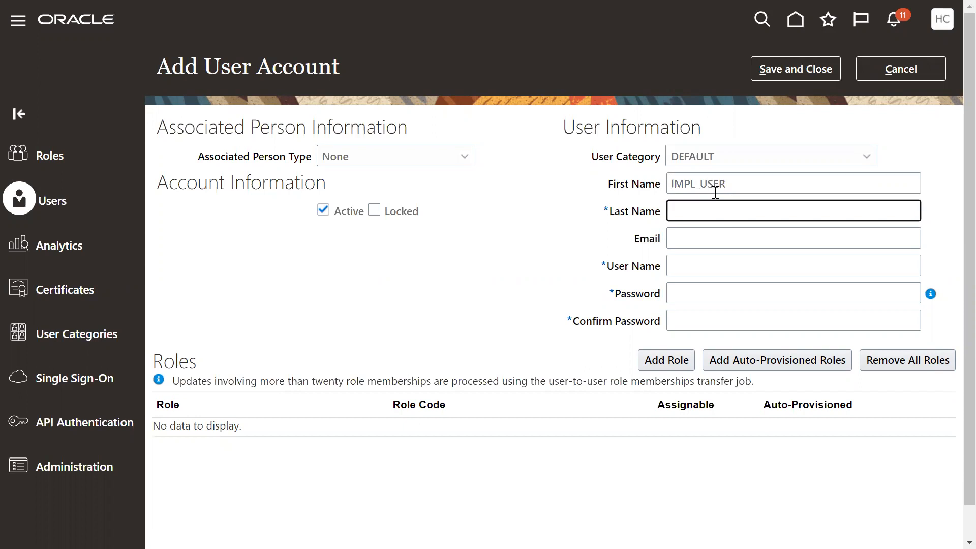
pyautogui.hotkey('shift', 'Tab')
pyautogui.write('IMPL')
pyautogui.press('Tab')
pyautogui.write('US')
pyautogui.press('Tab')
pyautogui.press('Tab')
pyautogui.write('IMPL.USER')
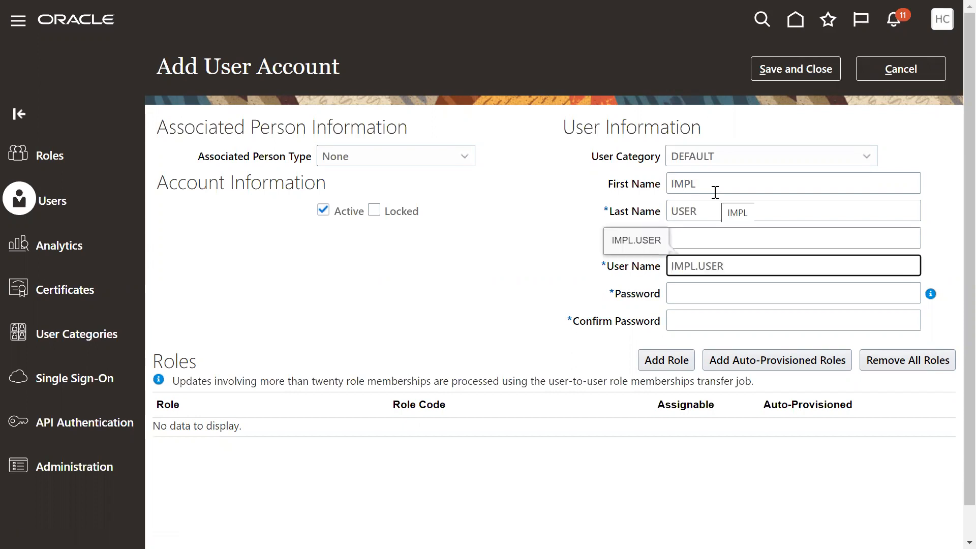
# Enter the new account's password and repeat it in the confirmation field.
pyautogui.press('Tab')
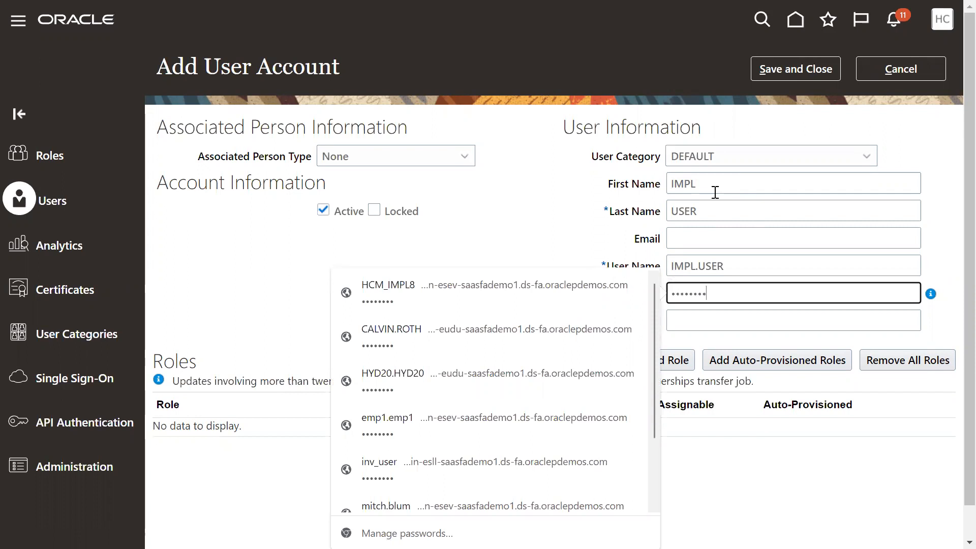
pyautogui.press('Tab')
pyautogui.write('W')
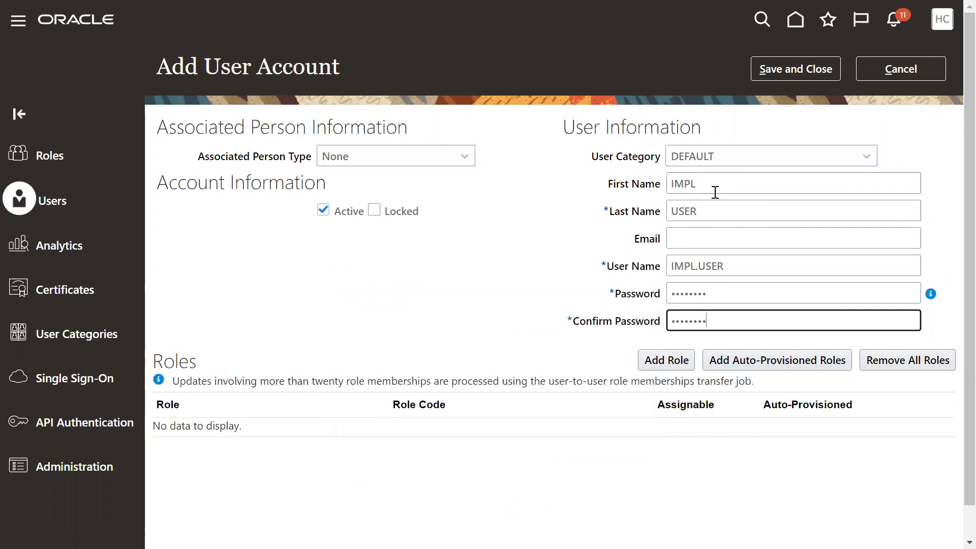
# Add the IT Security Manager role (ORA_FND_IT_SECURITY_MANAGER_JOB) to the new user account.
pyautogui.click(679, 360)
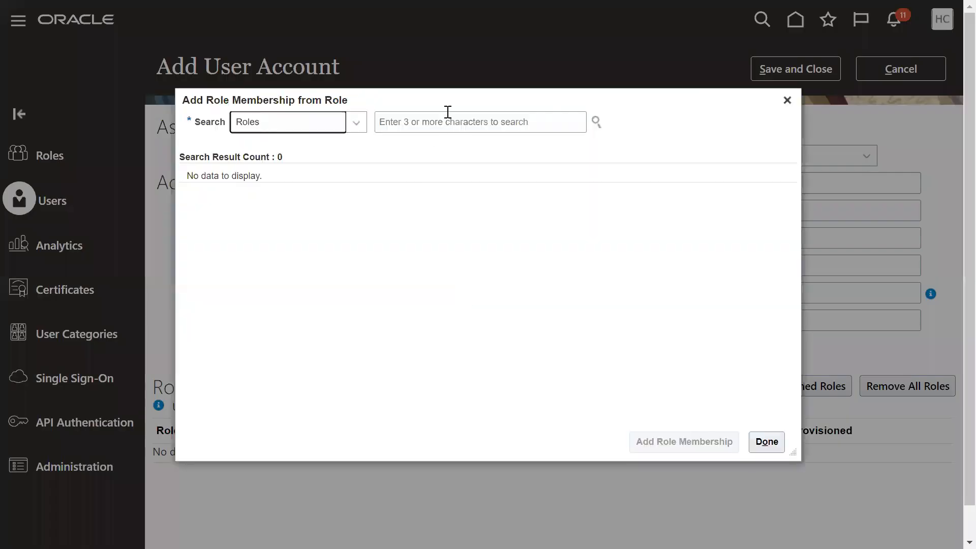
pyautogui.click(448, 113)
pyautogui.write('IT Sec')
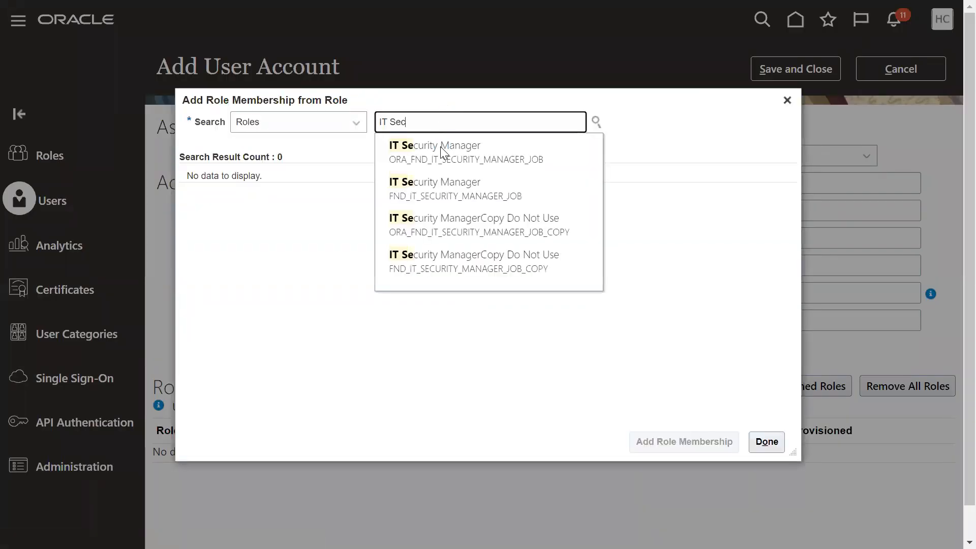
pyautogui.click(440, 147)
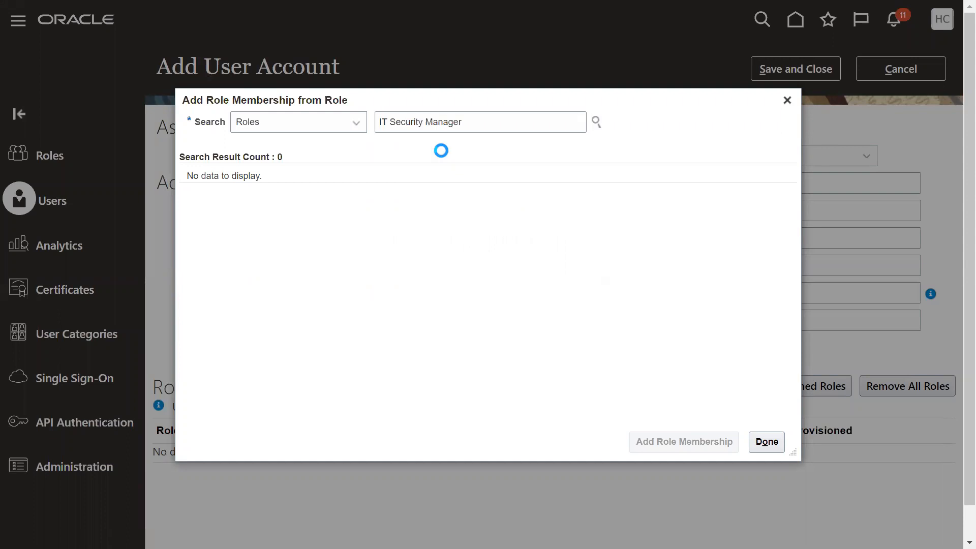
pyautogui.click(318, 169)
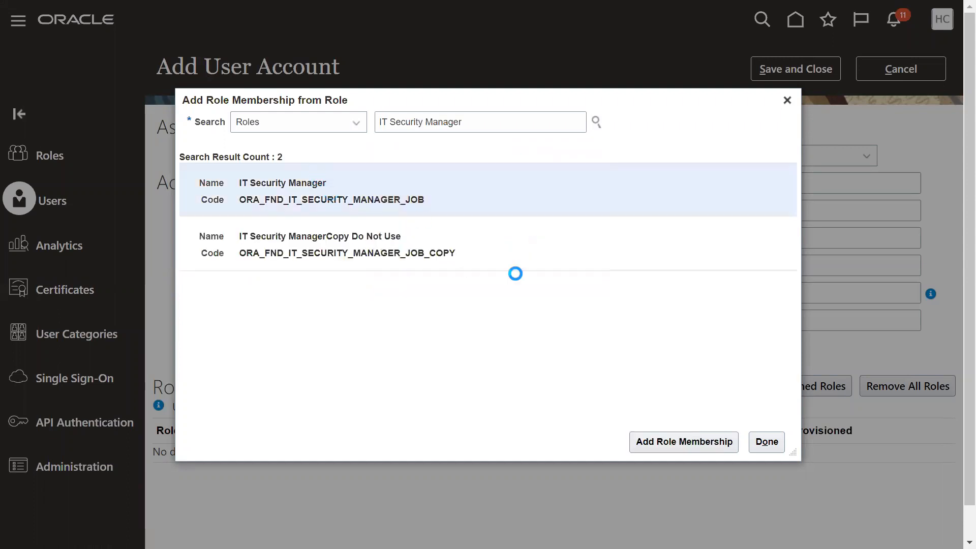
pyautogui.click(655, 439)
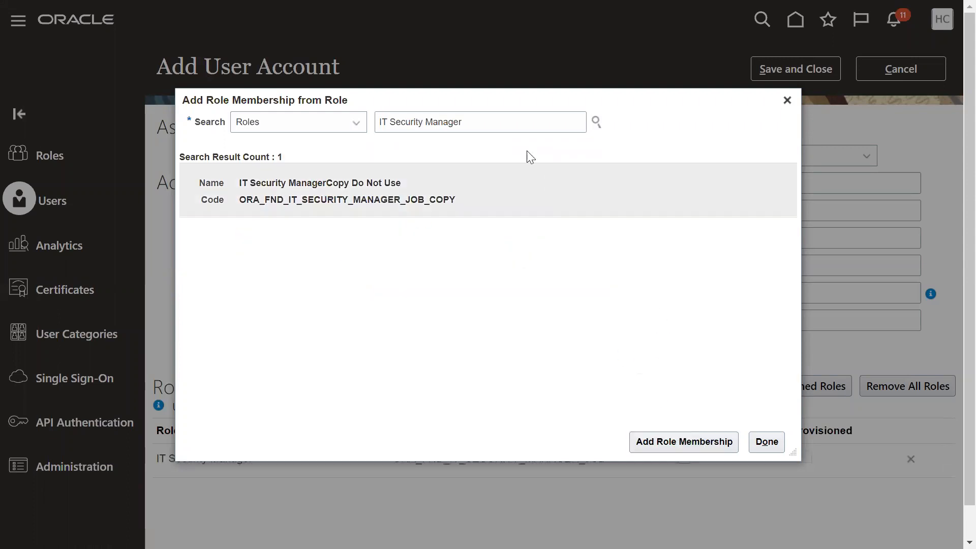
# Add the Application Implementation Consultant role (ORA_ASM_APPLICATION_IMPLEMENTATION_CONSULTANT_JOB) to the account, then save and close it.
pyautogui.moveTo(495, 124); pyautogui.dragTo(365, 124)
pyautogui.write('Applicatio')
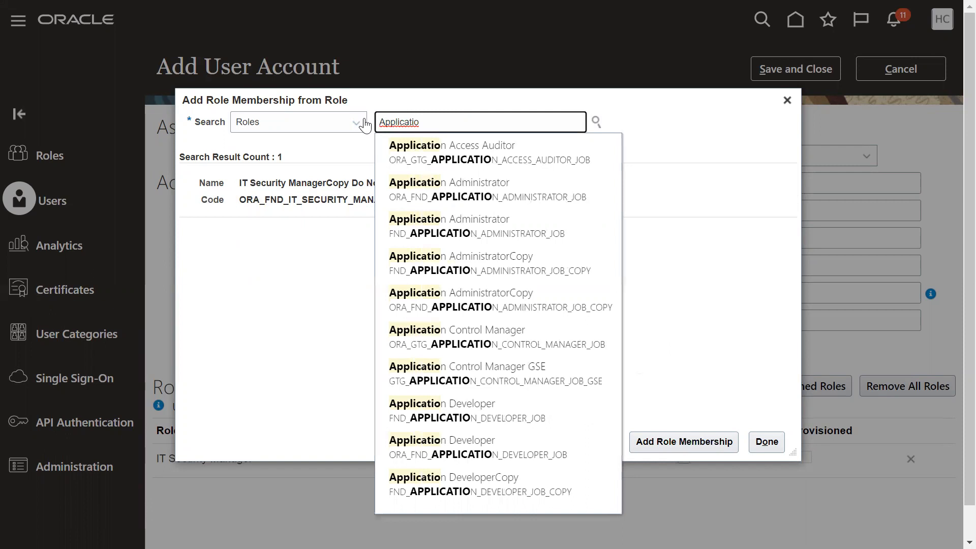
pyautogui.write('n im')
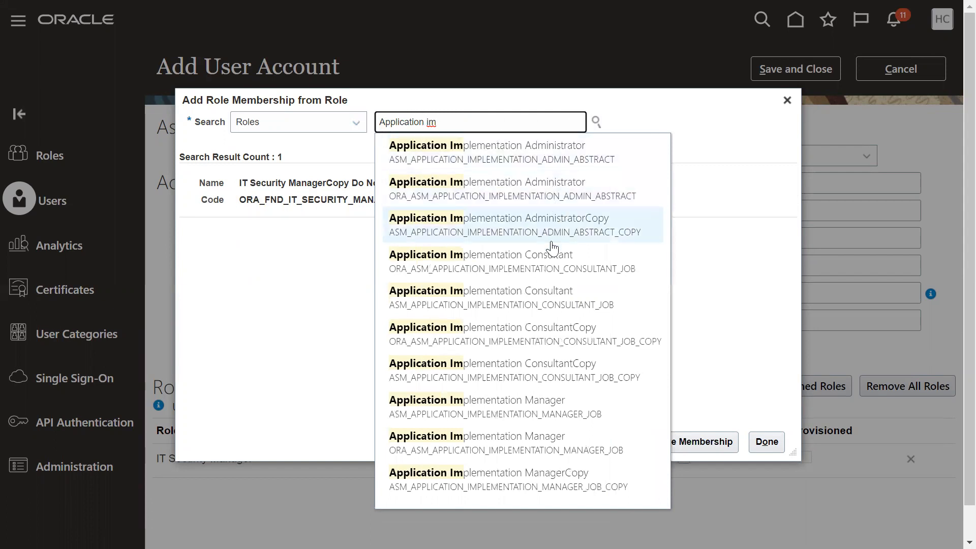
pyautogui.click(549, 256)
pyautogui.click(551, 201)
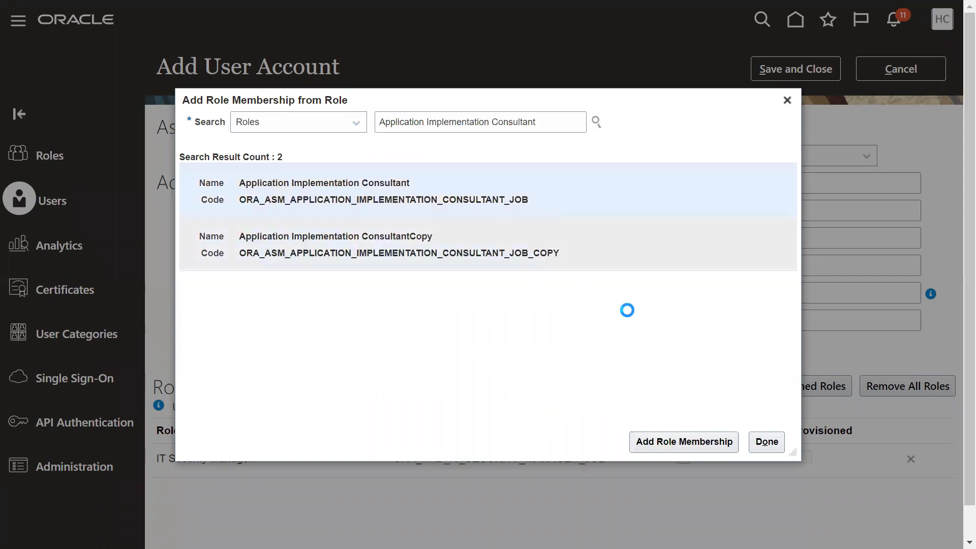
pyautogui.click(656, 447)
pyautogui.click(765, 442)
pyautogui.click(813, 75)
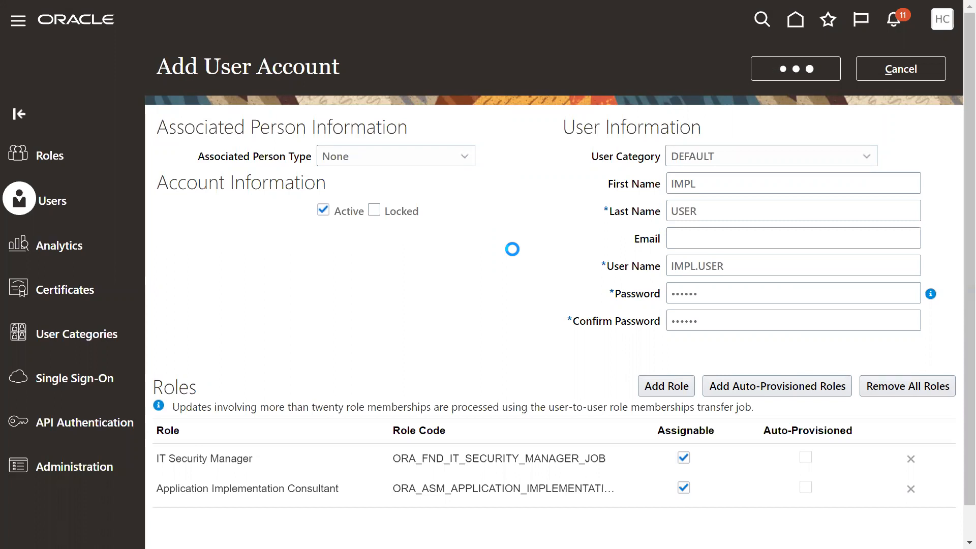
# Search the user accounts for IMPL, copy the user name IMPL.USER from the account's details and close them.
pyautogui.click(577, 119)
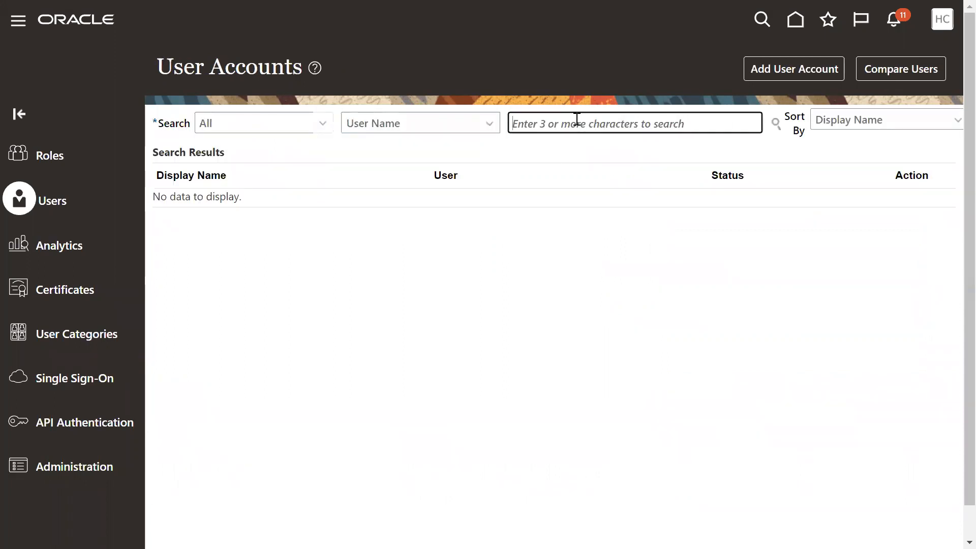
pyautogui.write('IMPL_USER')
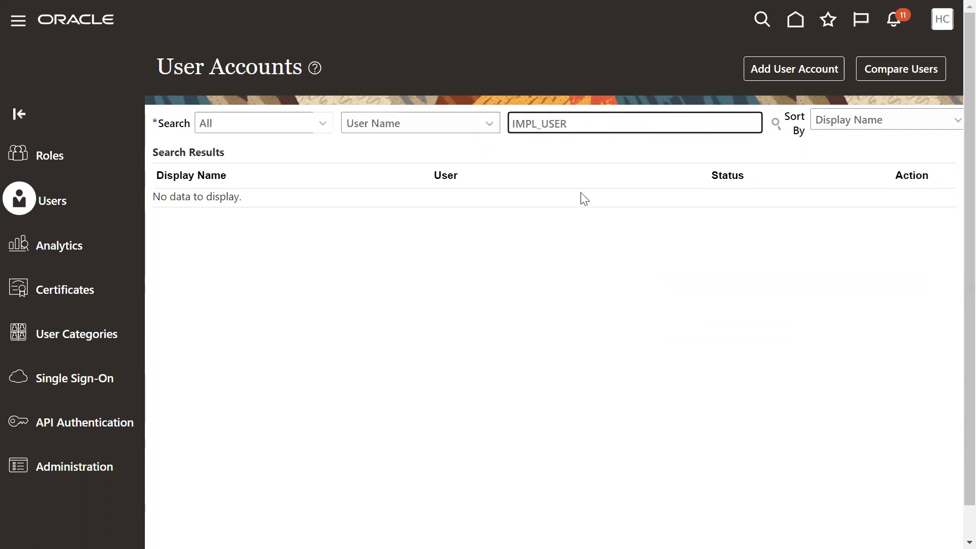
pyautogui.press('BackSpace')
pyautogui.click(537, 223)
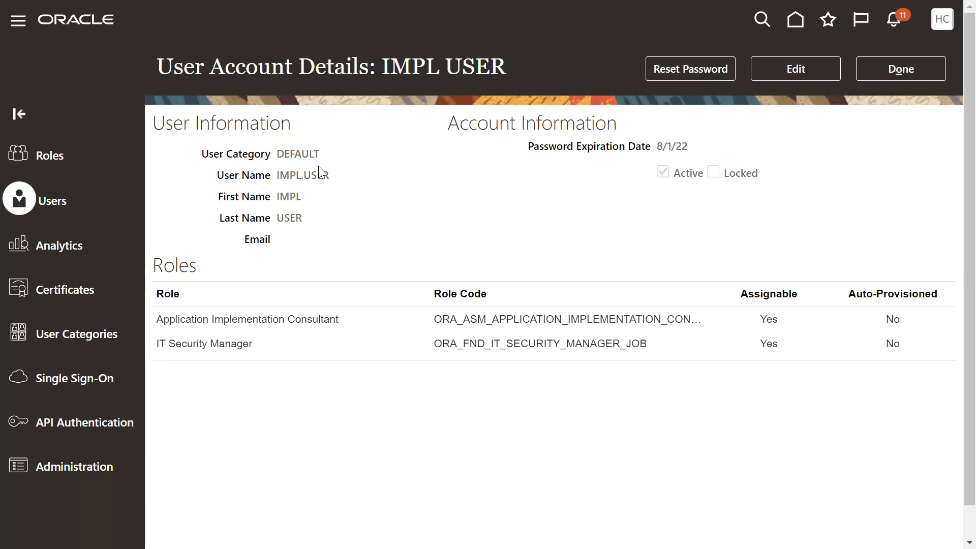
pyautogui.moveTo(278, 174); pyautogui.dragTo(334, 179)
pyautogui.hotkey('ctrl', 'c')
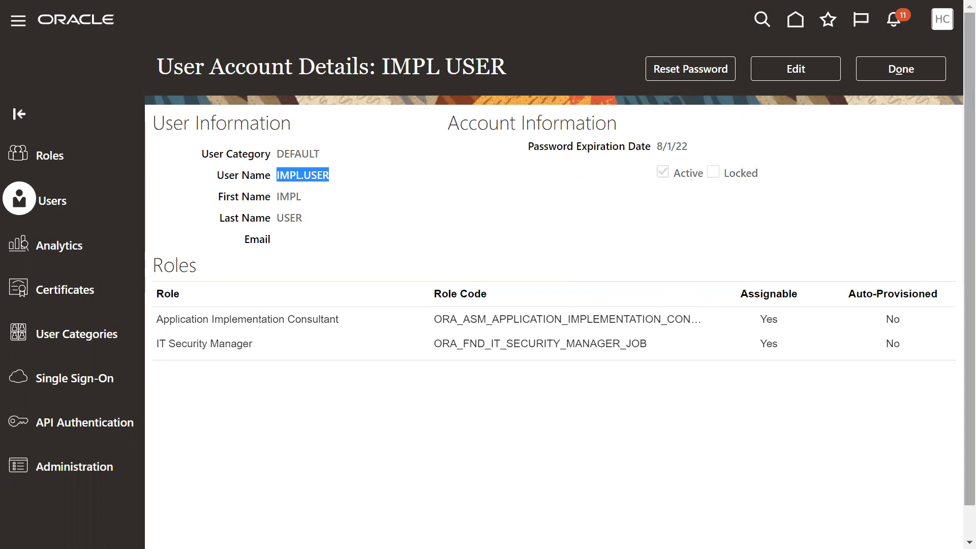
pyautogui.click(912, 75)
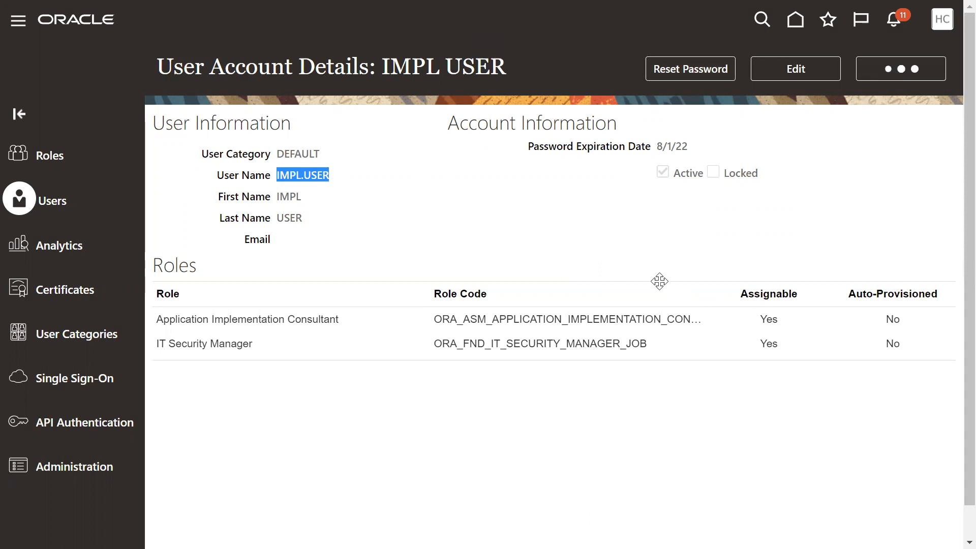
# Sign out of the current Oracle session and confirm the single sign-off.
pyautogui.click(941, 20)
pyautogui.click(914, 57)
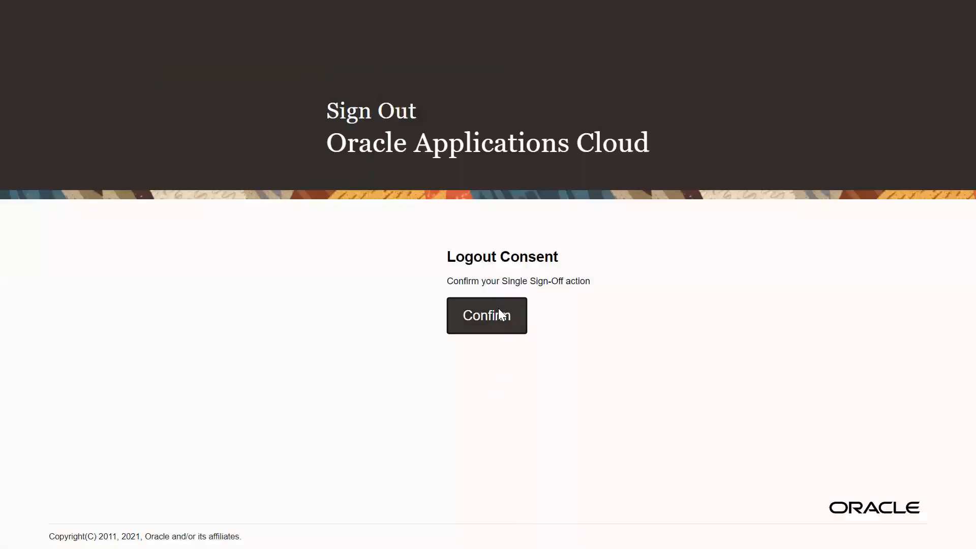
pyautogui.click(501, 316)
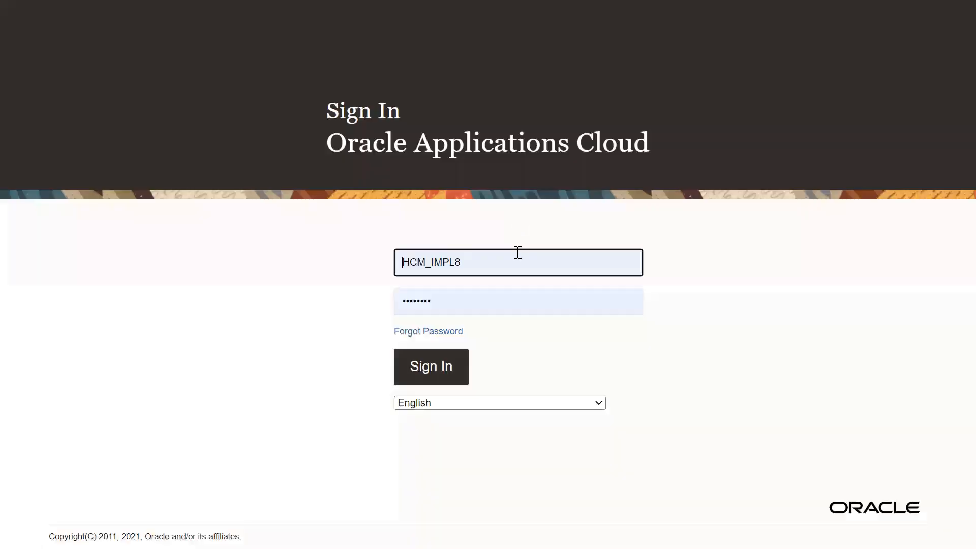
# Try to sign in with the copied user name IMPL.USER in place of the prefilled one.
pyautogui.click(518, 260)
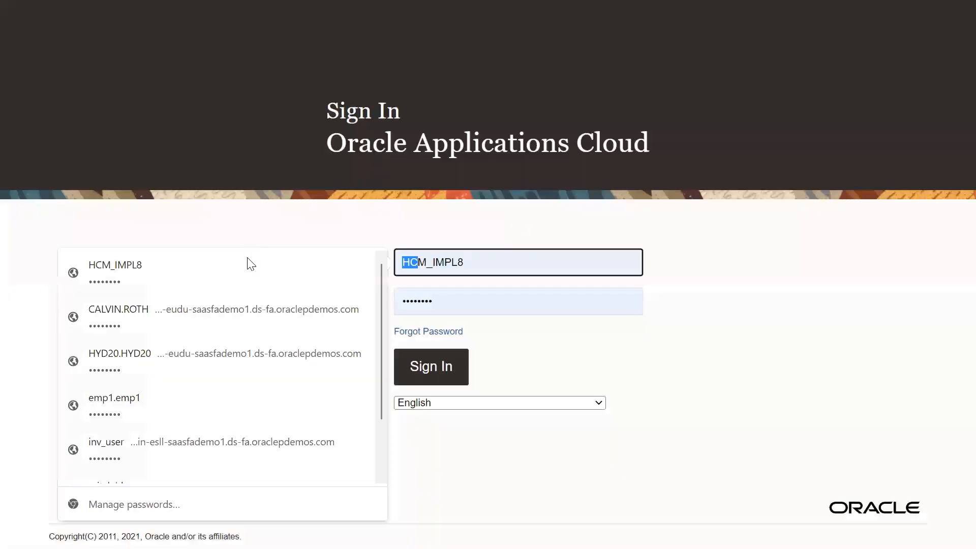
pyautogui.moveTo(518, 261); pyautogui.dragTo(146, 251)
pyautogui.hotkey('ctrl', 'v')
pyautogui.moveTo(556, 265); pyautogui.dragTo(133, 264)
pyautogui.hotkey('ctrl', 'v')
pyautogui.press('Tab')
pyautogui.click(405, 362)
# Sign in as IMPL.USER with the account password and save the credentials in the browser.
pyautogui.click(512, 280)
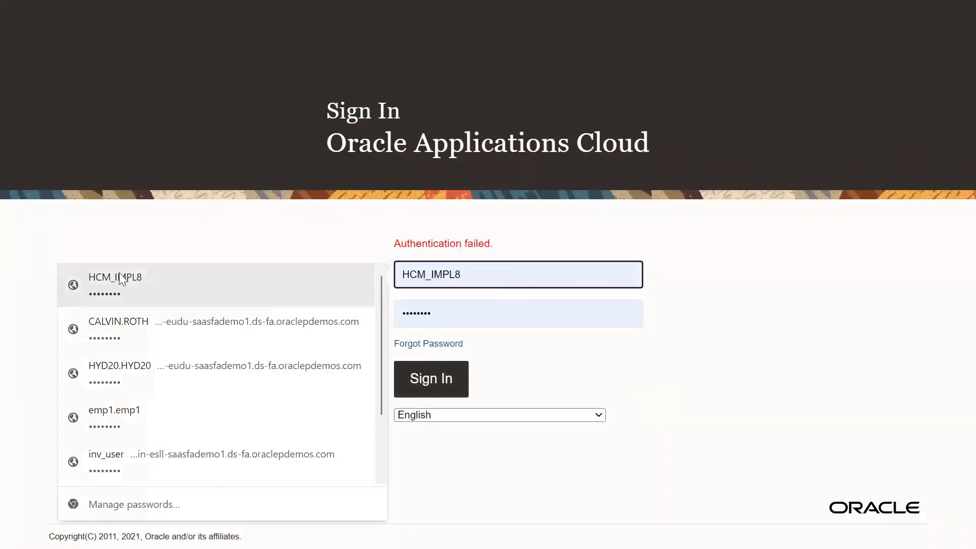
pyautogui.hotkey('ctrl', 'v')
pyautogui.press('Tab')
pyautogui.doubleClick(493, 277)
pyautogui.hotkey('ctrl', 'v')
pyautogui.press('Tab')
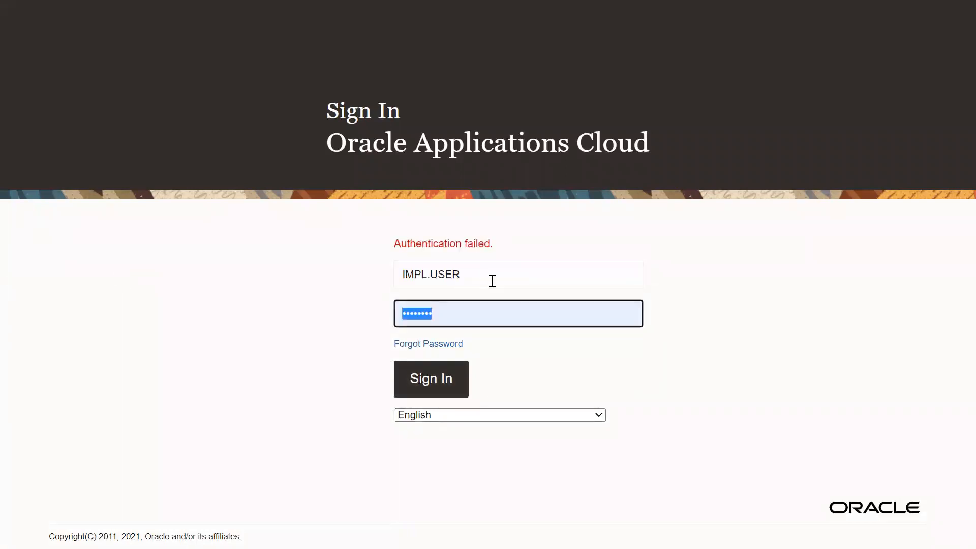
pyautogui.write('Welcome1')
pyautogui.click(431, 382)
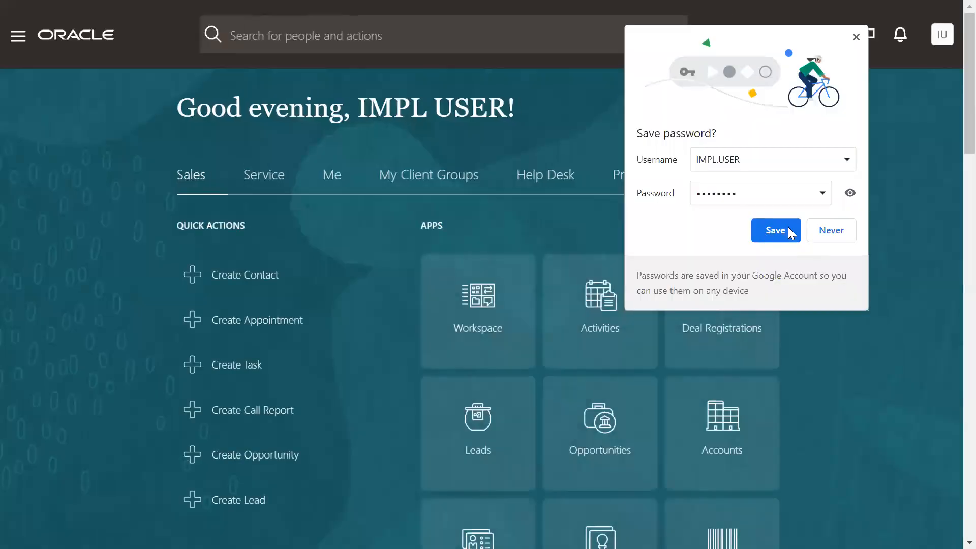
pyautogui.click(788, 230)
# Examine the entries available under Me in the navigation for the implementation user.
pyautogui.click(18, 36)
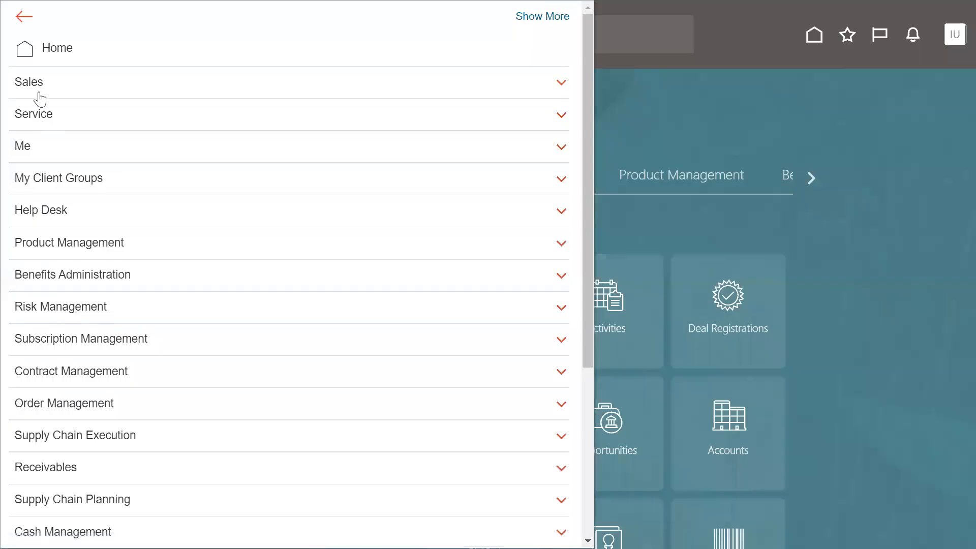
pyautogui.click(50, 145)
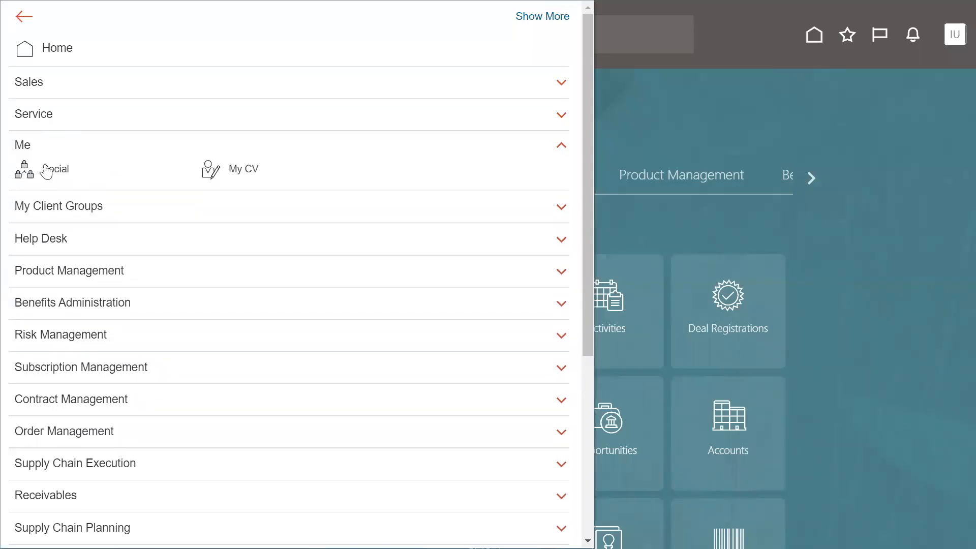
pyautogui.click(26, 147)
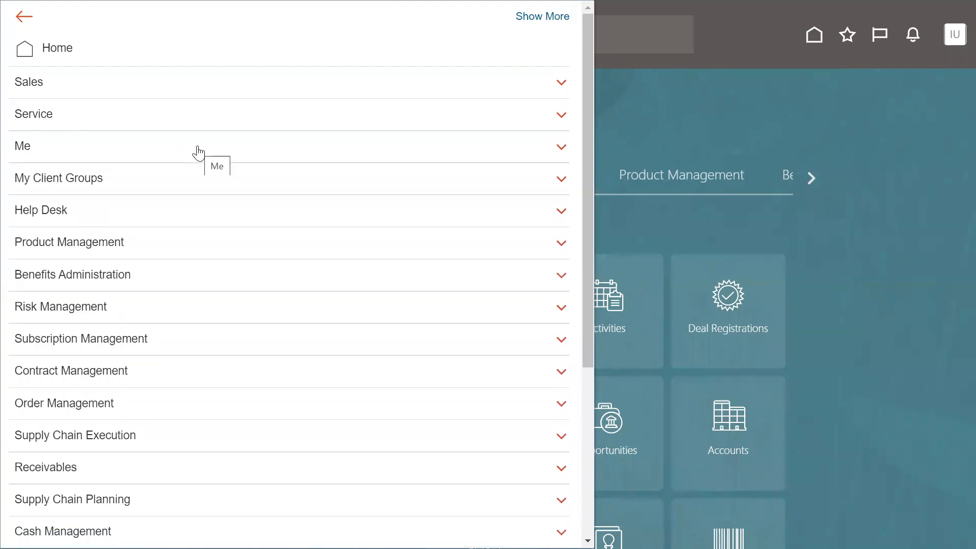
# Switch to the Notepad notes on implementation and transactional users.
pyautogui.hotkey('alt', 'Tab')
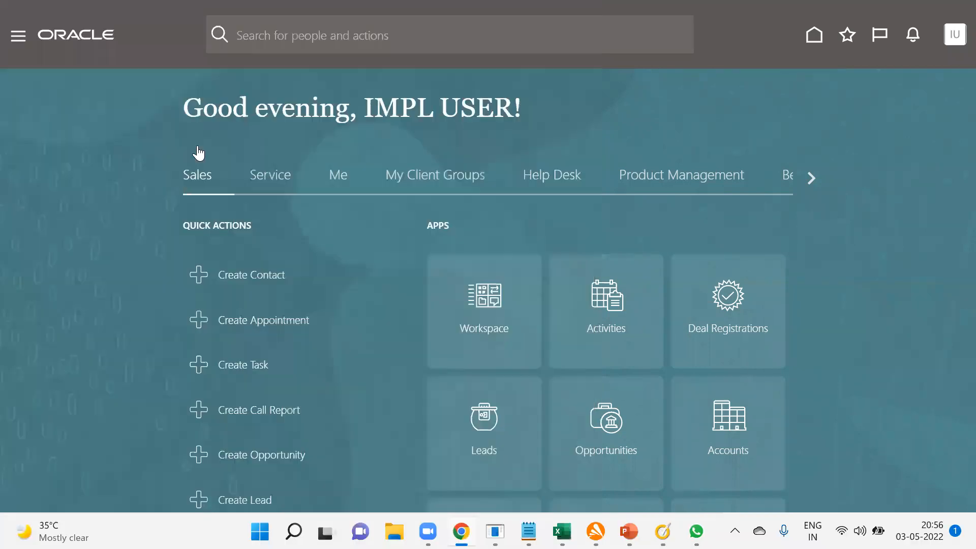
pyautogui.click(197, 145)
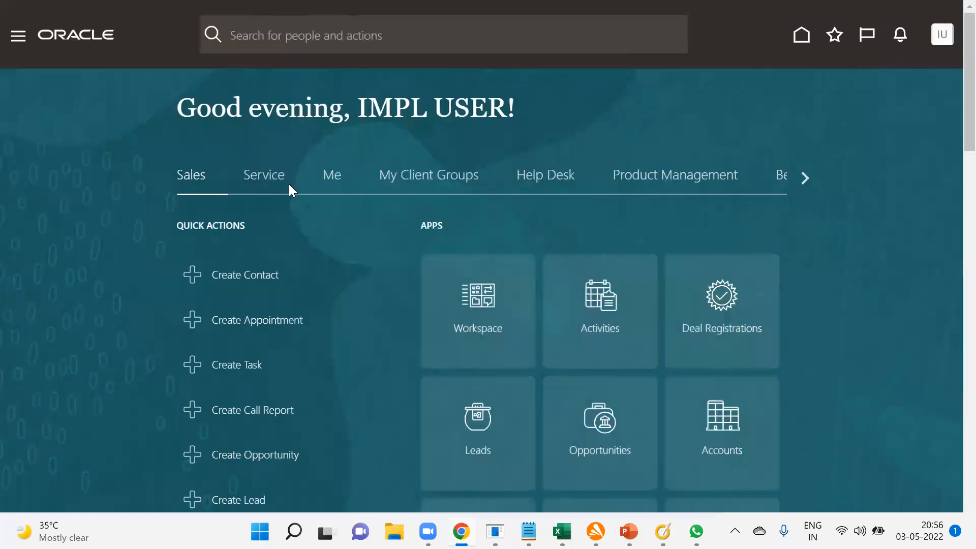
pyautogui.hotkey('alt', 'Tab')
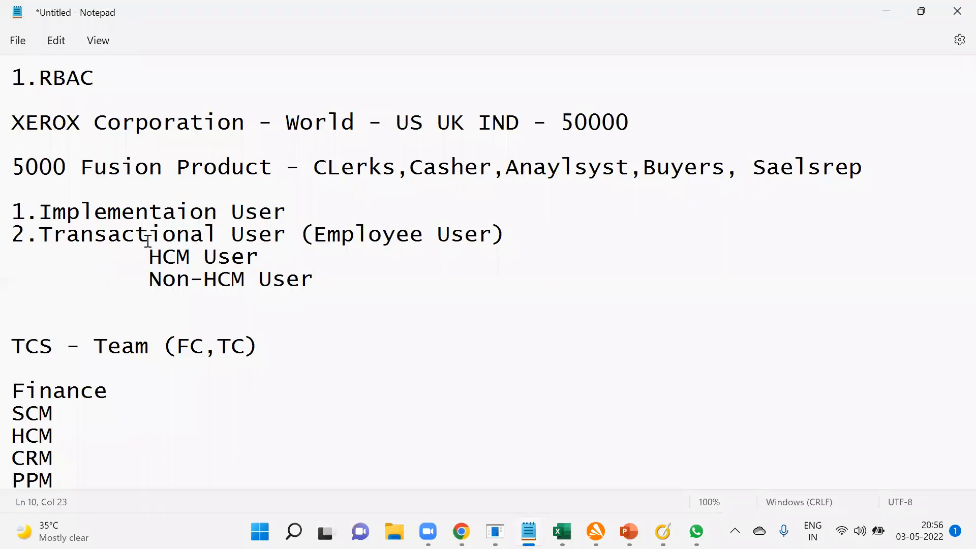
# Highlight Transactional User and Non-HCM User in the notes.
pyautogui.moveTo(38, 234); pyautogui.dragTo(289, 236)
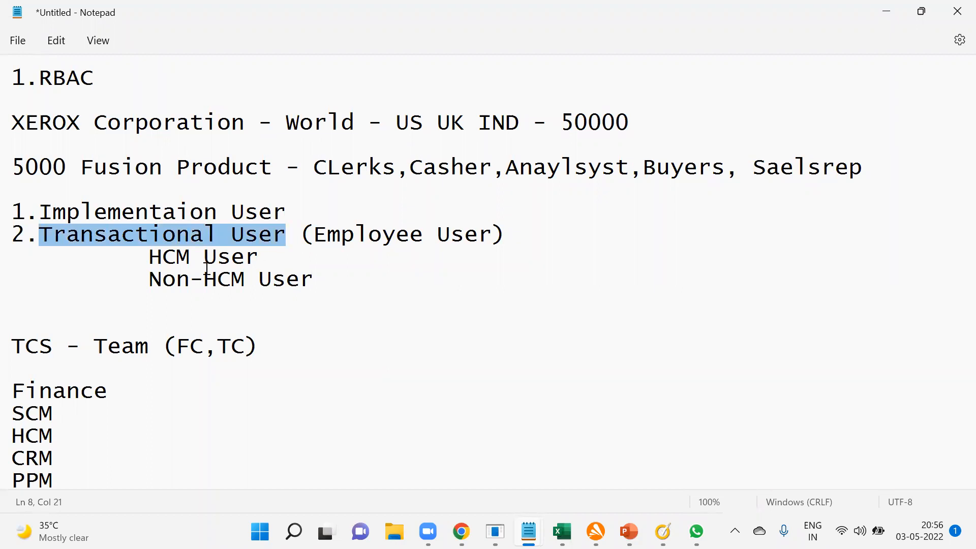
pyautogui.moveTo(145, 275); pyautogui.dragTo(323, 282)
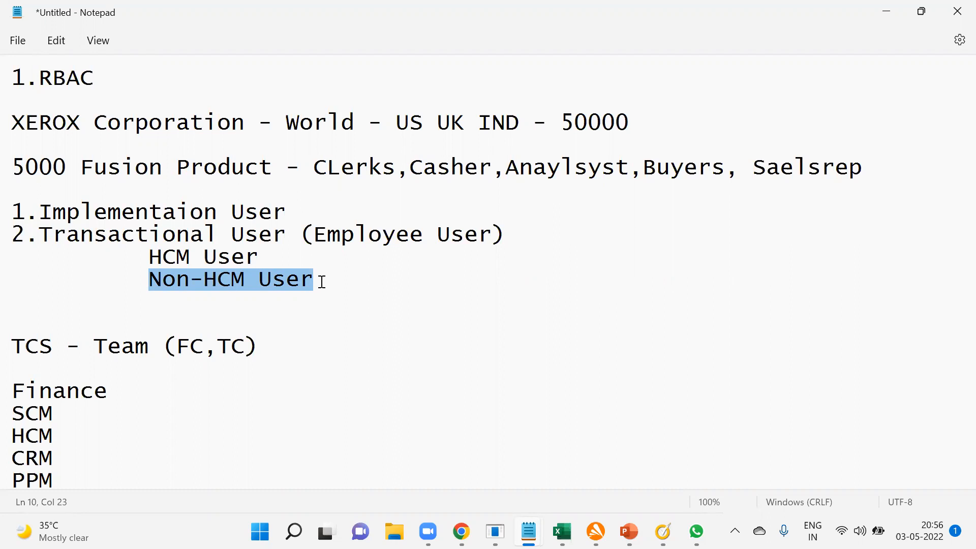
# Switch to Oracle Fusion Cloud Applications and open the setup area for the Financials offering.
pyautogui.hotkey('alt', 'Tab')
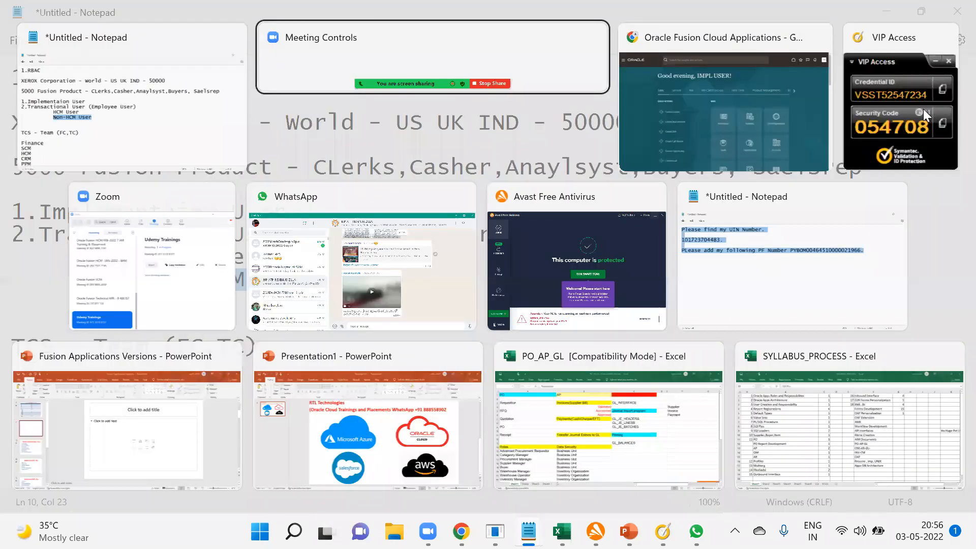
pyautogui.click(942, 36)
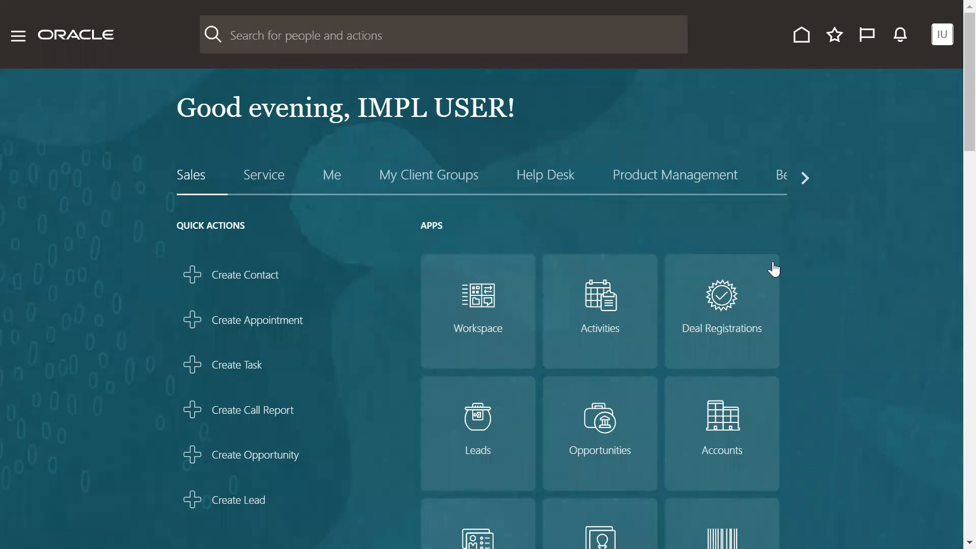
pyautogui.click(690, 265)
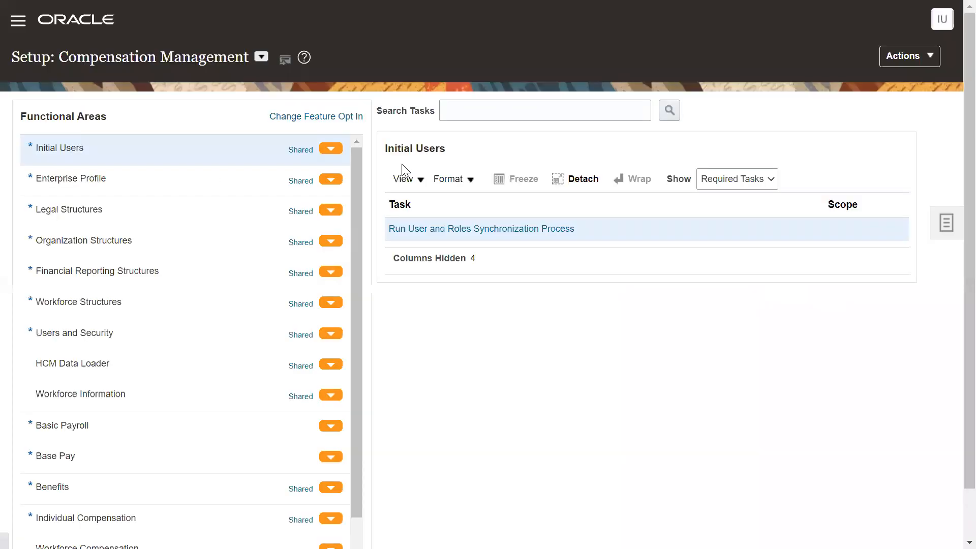
pyautogui.click(262, 56)
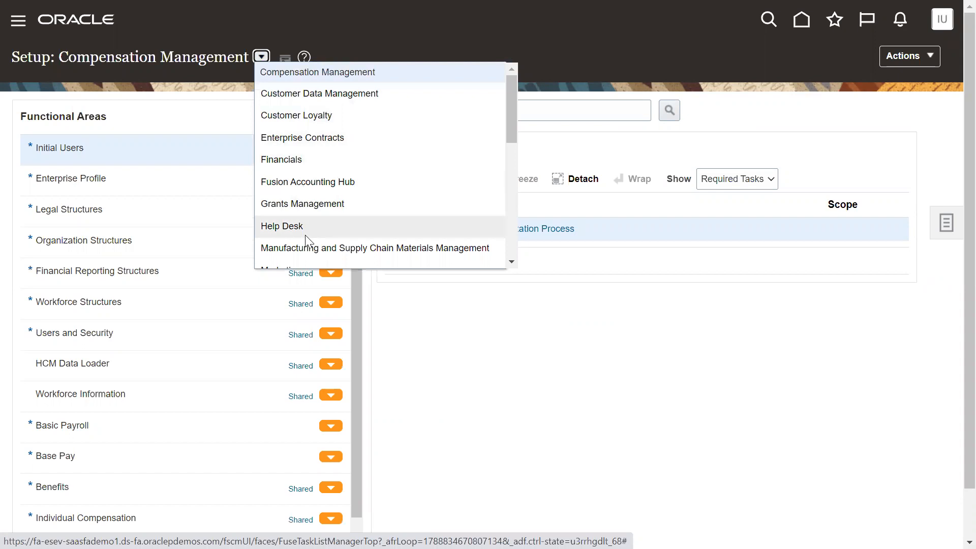
pyautogui.click(301, 163)
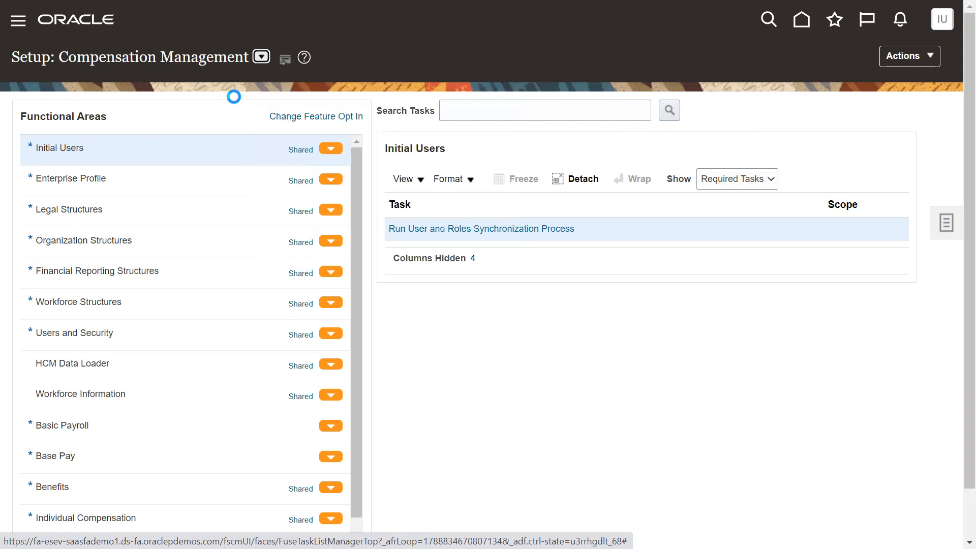
# Look through the list of available setup offerings while keeping Financials selected.
pyautogui.click(140, 56)
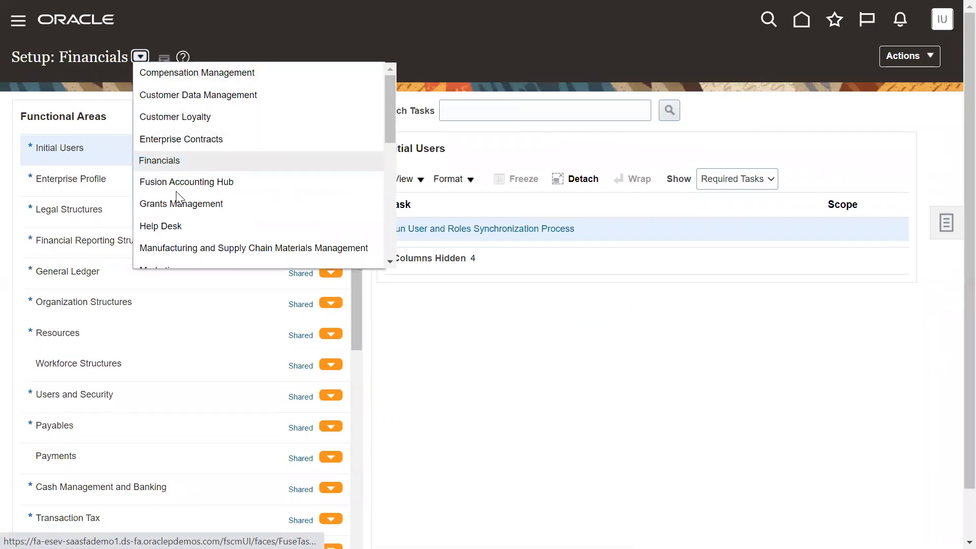
pyautogui.scroll(-1, 206, 231)
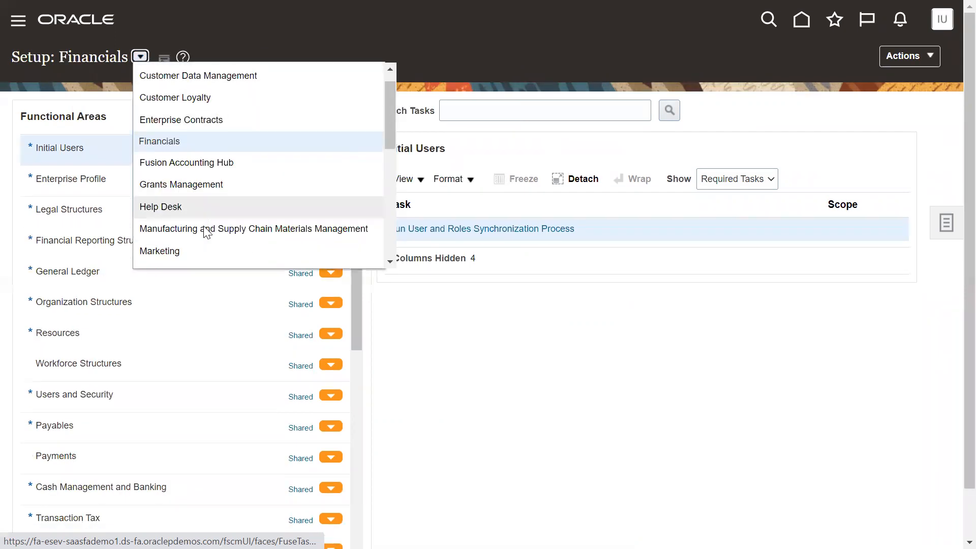
pyautogui.scroll(-3, 203, 224)
pyautogui.scroll(4, 202, 212)
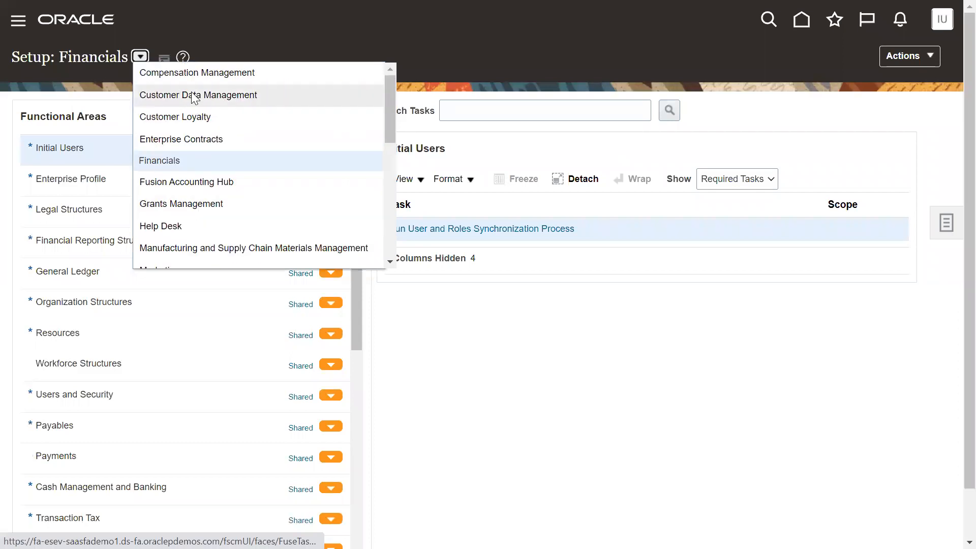
pyautogui.click(76, 82)
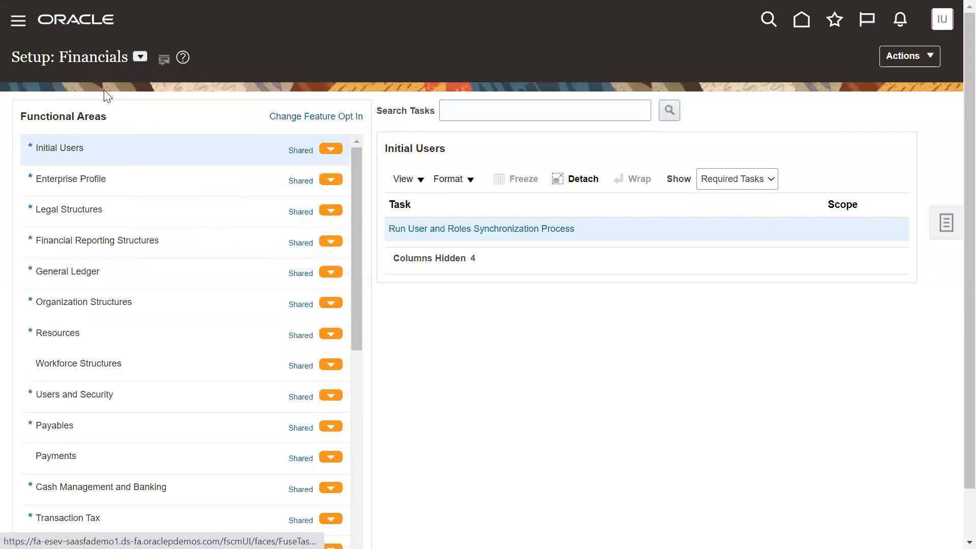
# Search the setup tasks for "manage user" and open the Manage Users task.
pyautogui.click(539, 112)
pyautogui.write('manage user')
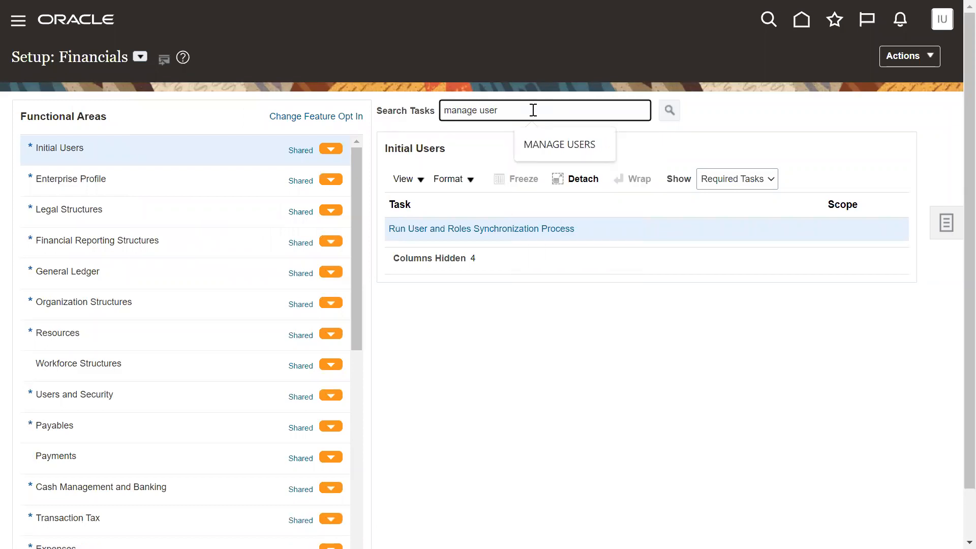
pyautogui.press('Return')
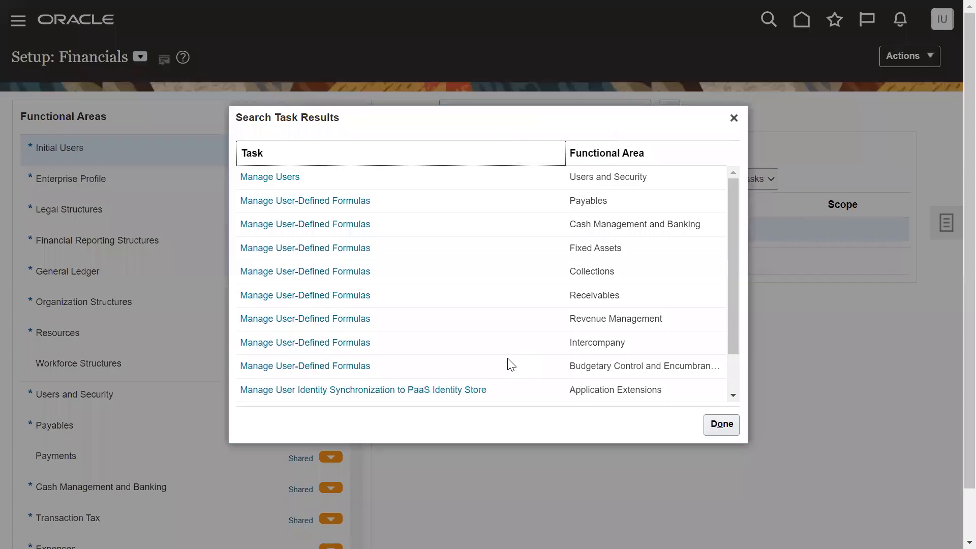
pyautogui.click(282, 178)
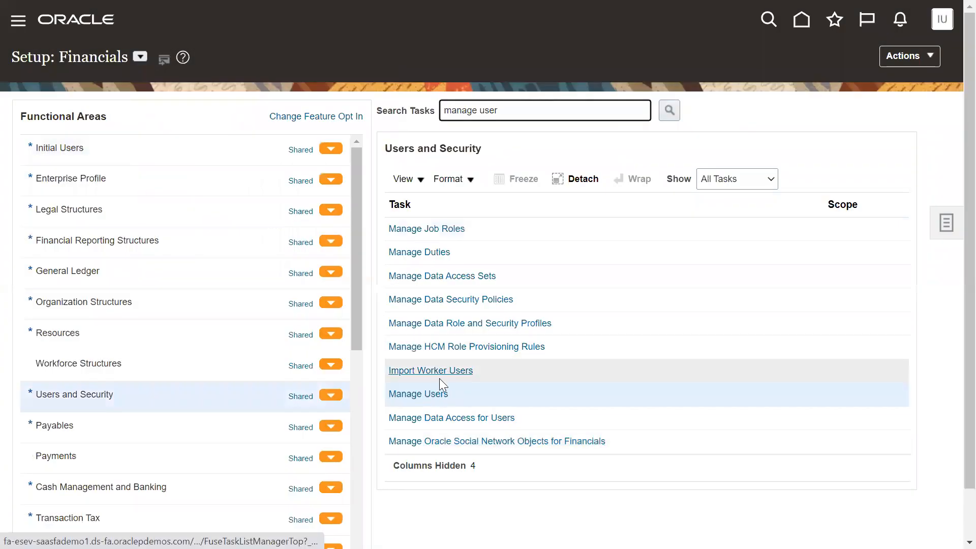
pyautogui.click(435, 395)
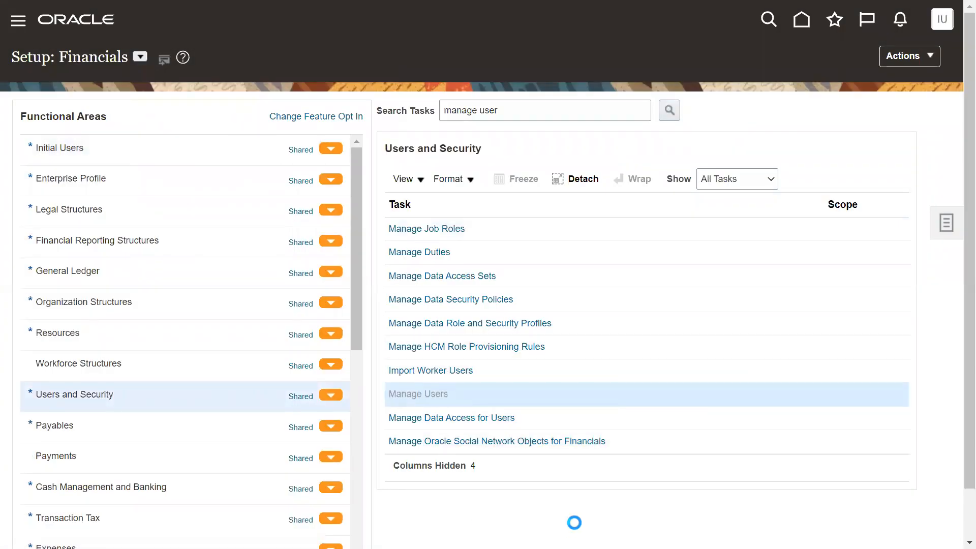
pyautogui.moveTo(70, 59); pyautogui.dragTo(108, 59)
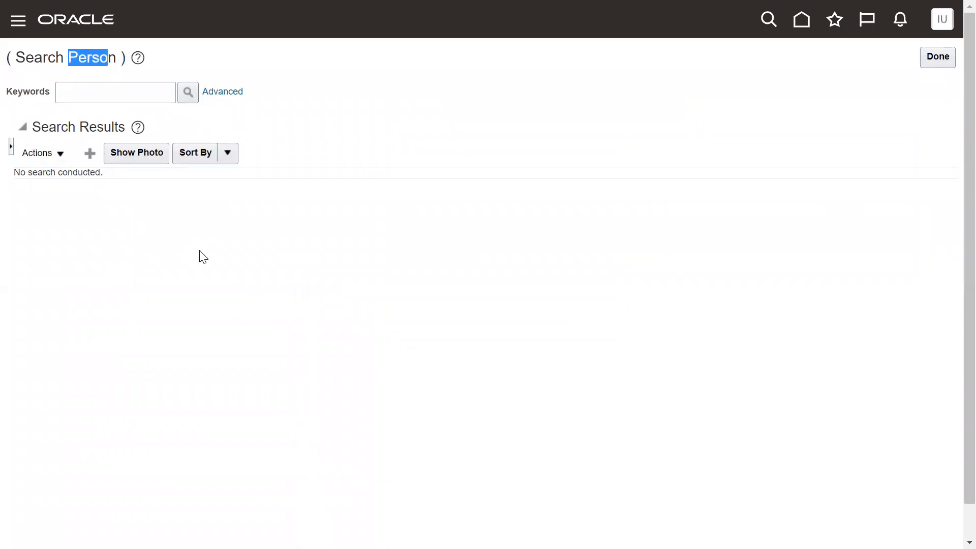
# Start creating a new user and enter the person's last name and first name.
pyautogui.click(90, 153)
pyautogui.click(209, 156)
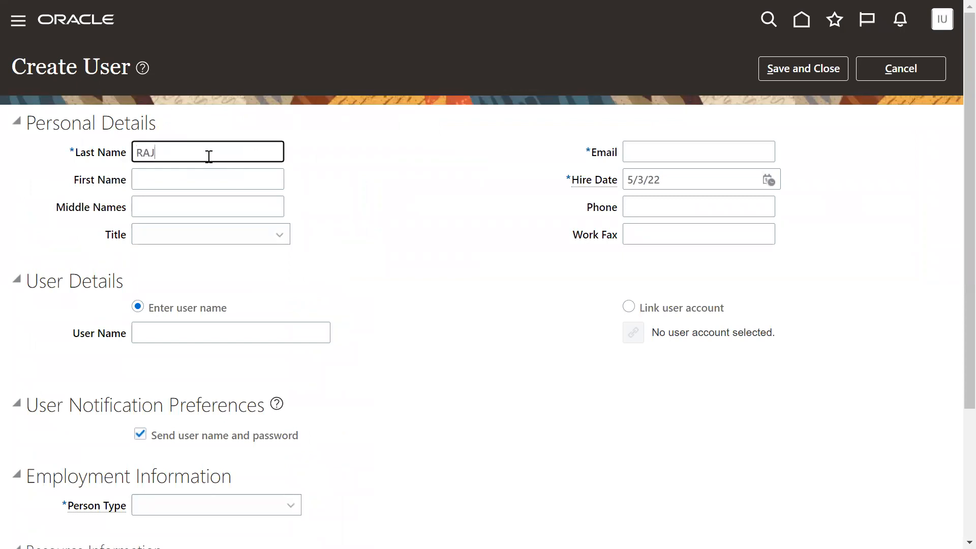
pyautogui.press('Tab')
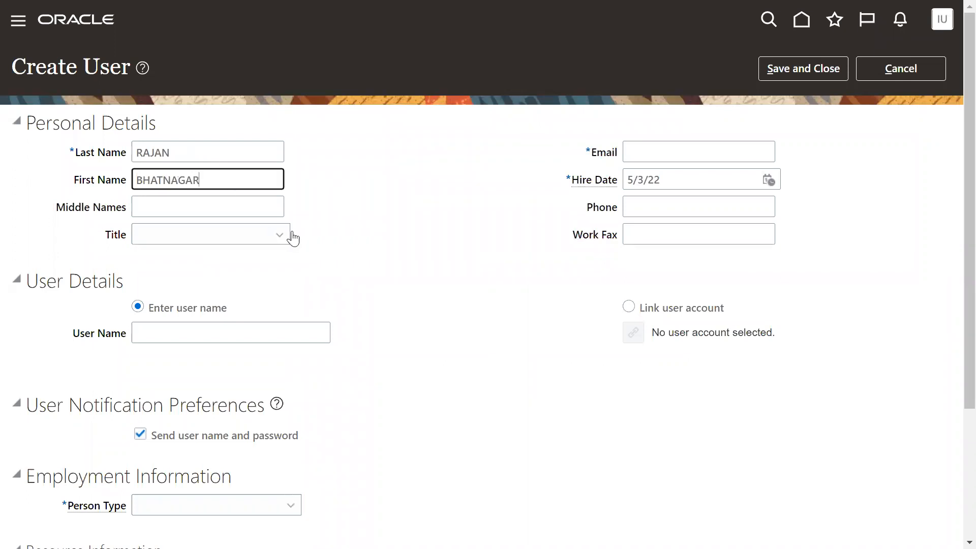
# Fill in the new user's e-mail address and set the hire date to 1/1/21.
pyautogui.click(726, 155)
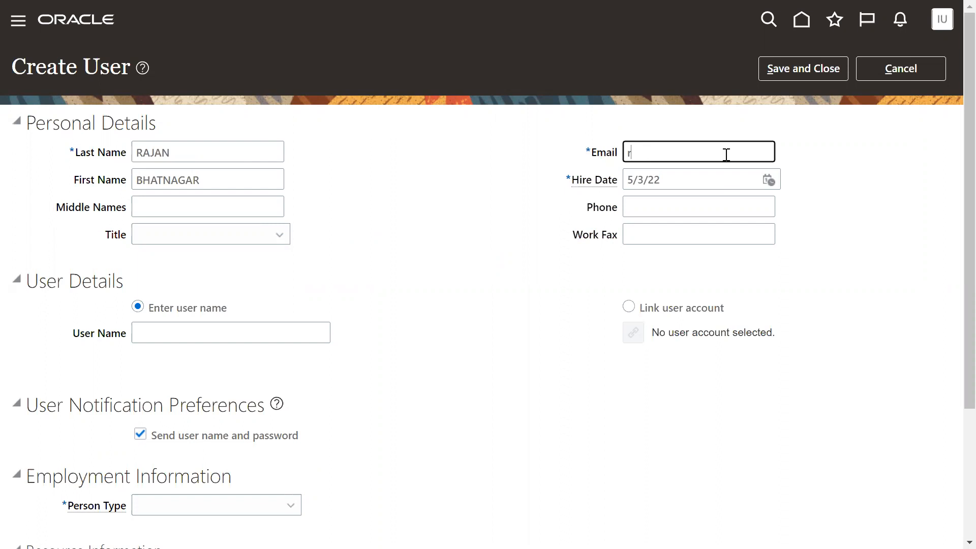
pyautogui.press('Tab')
pyautogui.write('1/1/21')
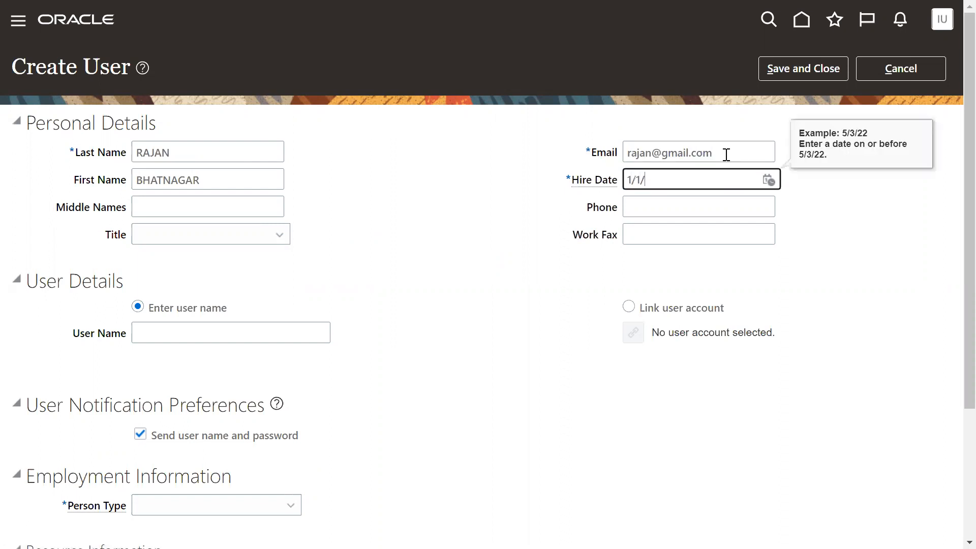
pyautogui.press('Tab')
pyautogui.press('Tab')
pyautogui.press('Tab')
pyautogui.press('Tab')
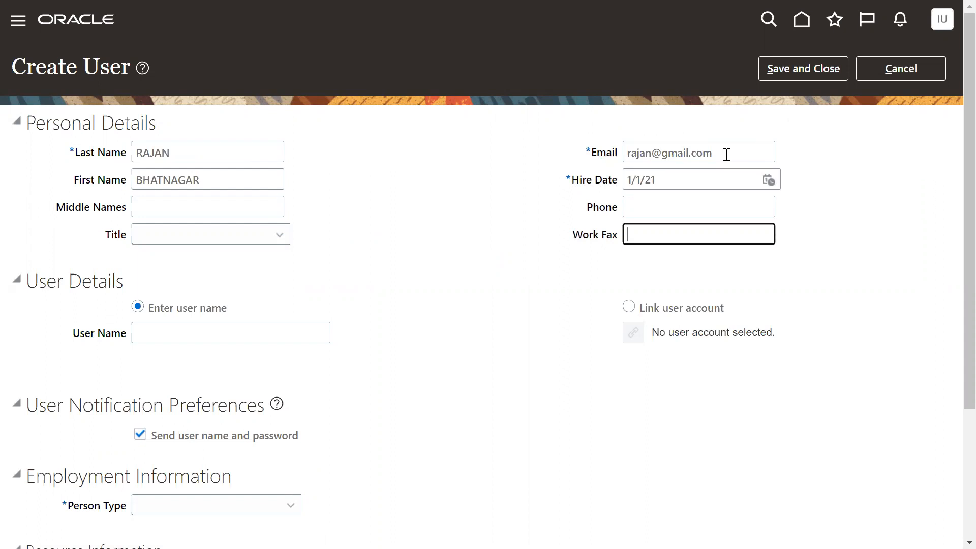
# Enter the person's user name in the User Details section.
pyautogui.moveTo(74, 334); pyautogui.dragTo(131, 348)
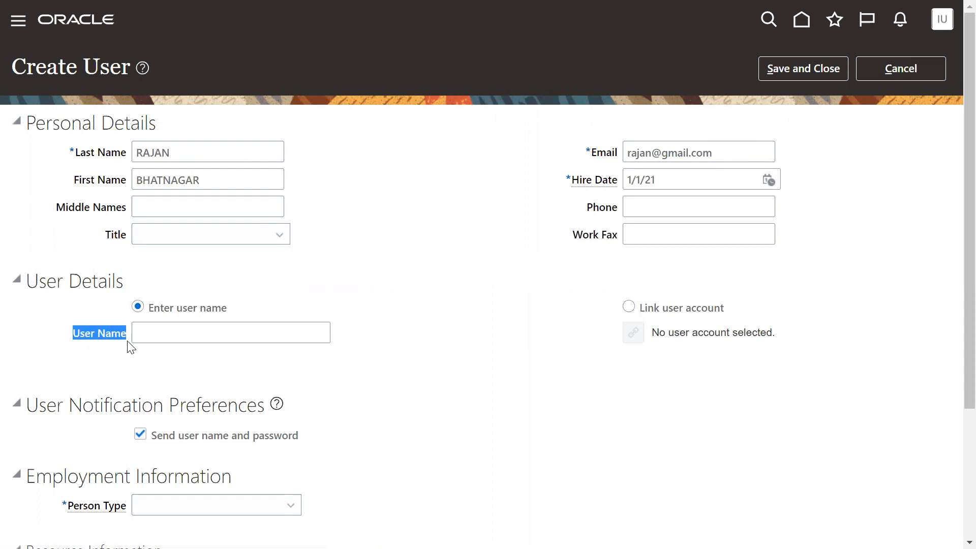
pyautogui.click(167, 339)
pyautogui.write('RAJAN')
pyautogui.press('Tab')
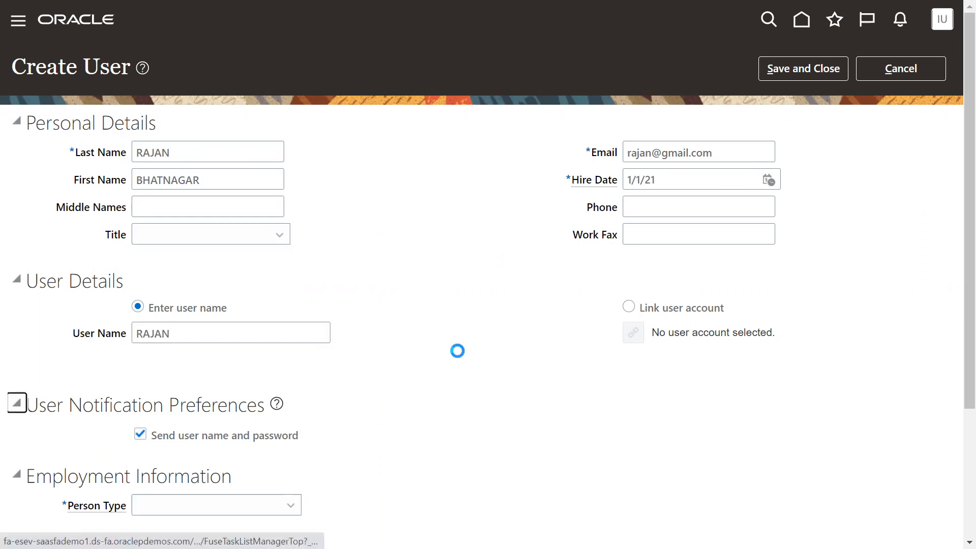
# Search for an existing IMPL account to link with this person, then cancel and restore the Enter user name option.
pyautogui.moveTo(28, 282); pyautogui.dragTo(124, 282)
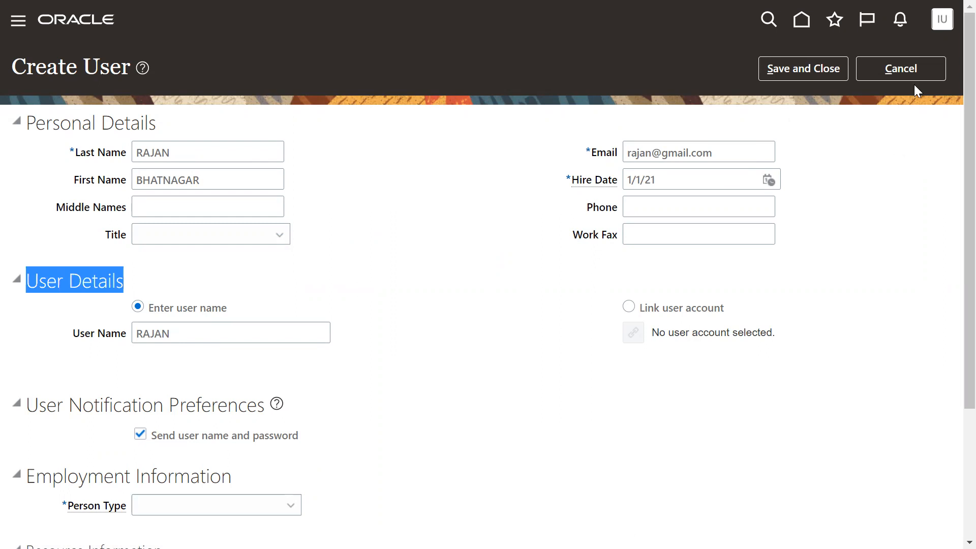
pyautogui.click(629, 308)
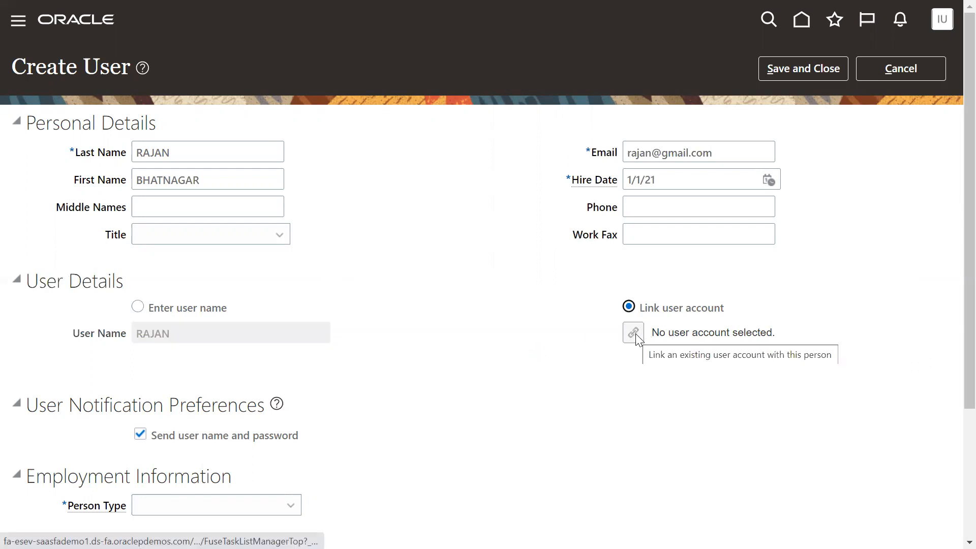
pyautogui.click(636, 334)
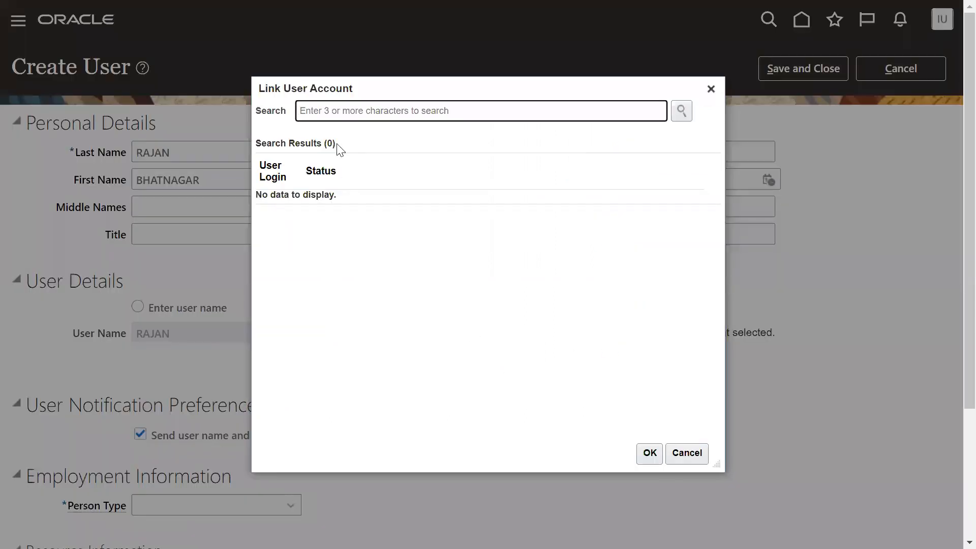
pyautogui.write('IMPL')
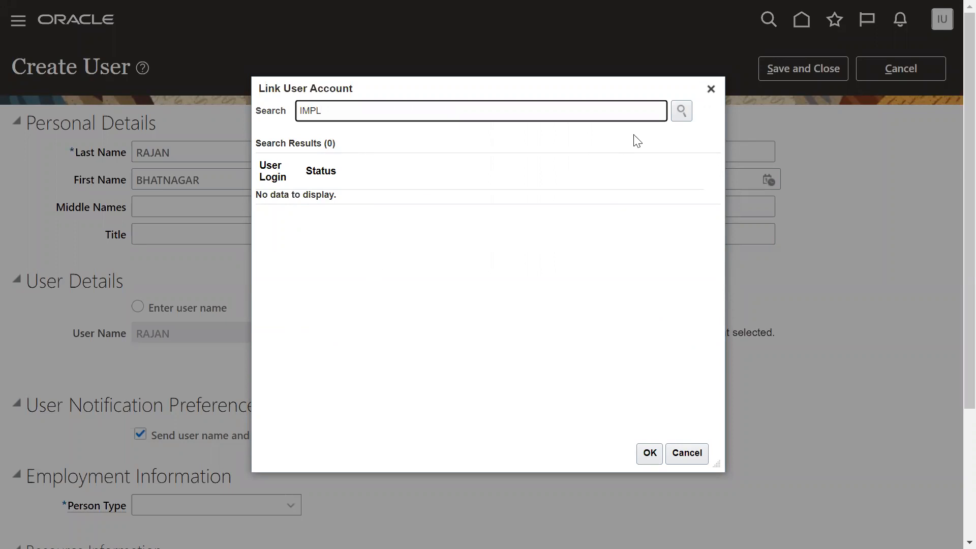
pyautogui.click(681, 111)
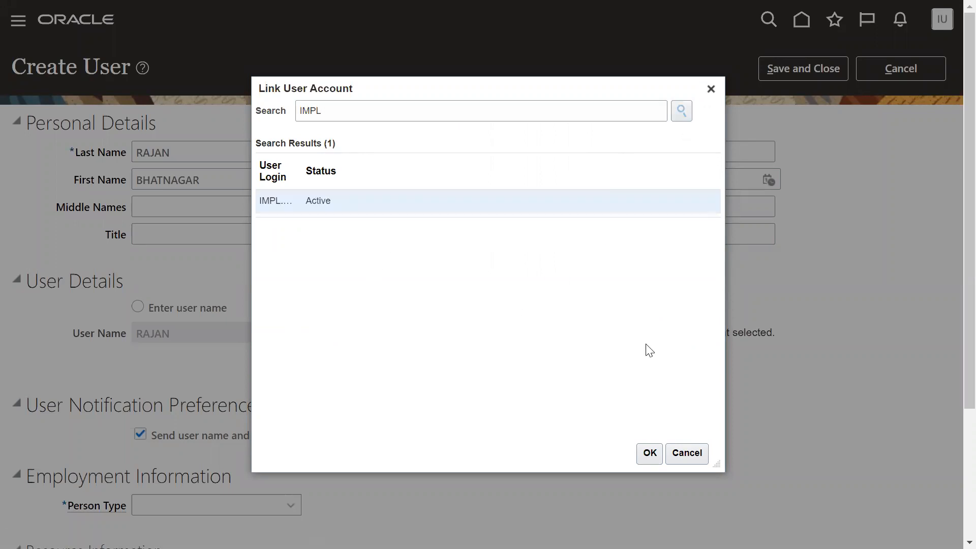
pyautogui.click(688, 452)
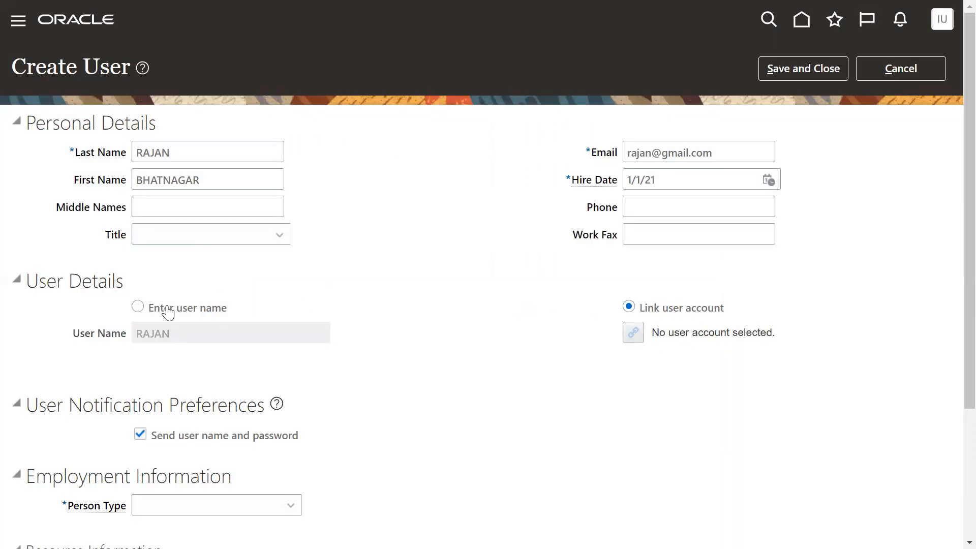
pyautogui.click(137, 307)
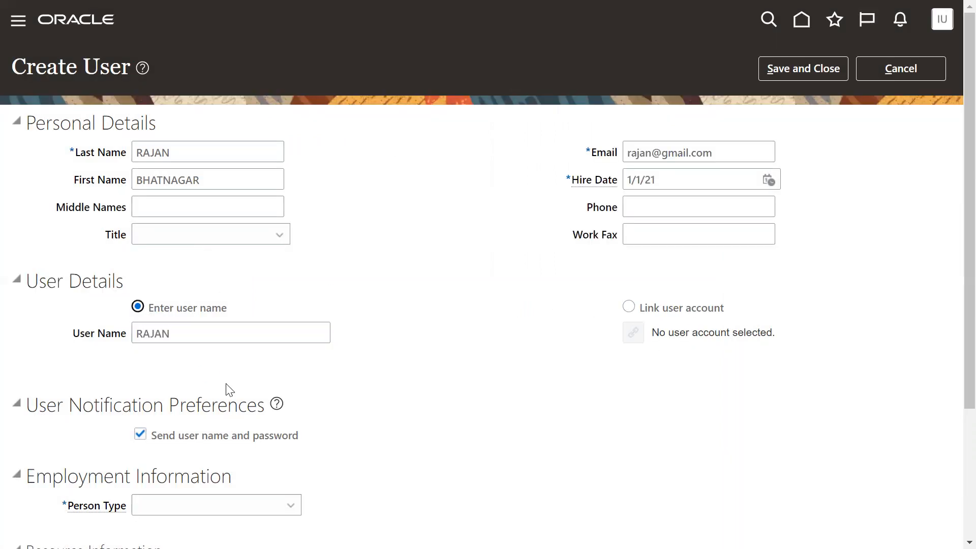
# Set the Person Type to Employee and highlight the required Legal Employer field.
pyautogui.moveTo(391, 9)
pyautogui.moveTo(33, 127); pyautogui.dragTo(144, 125)
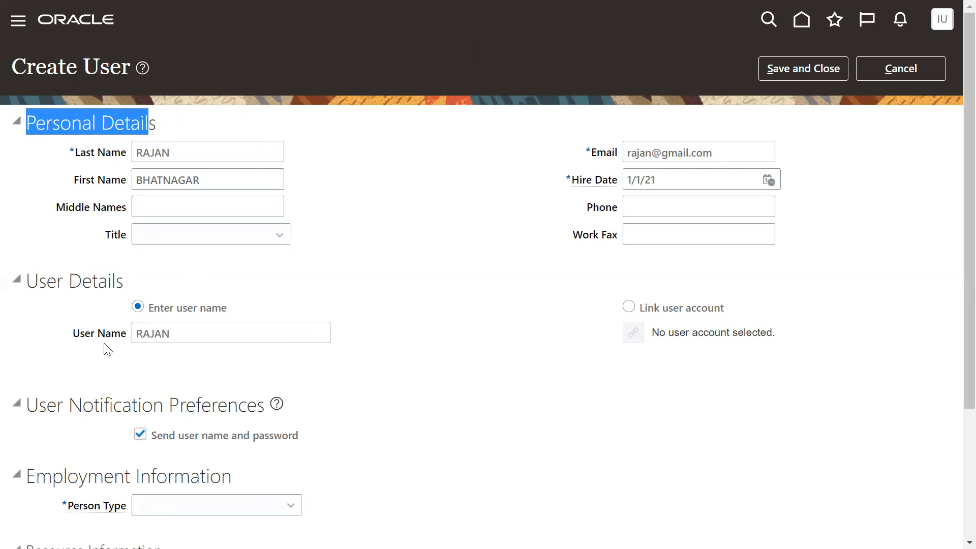
pyautogui.scroll(-3, 106, 348)
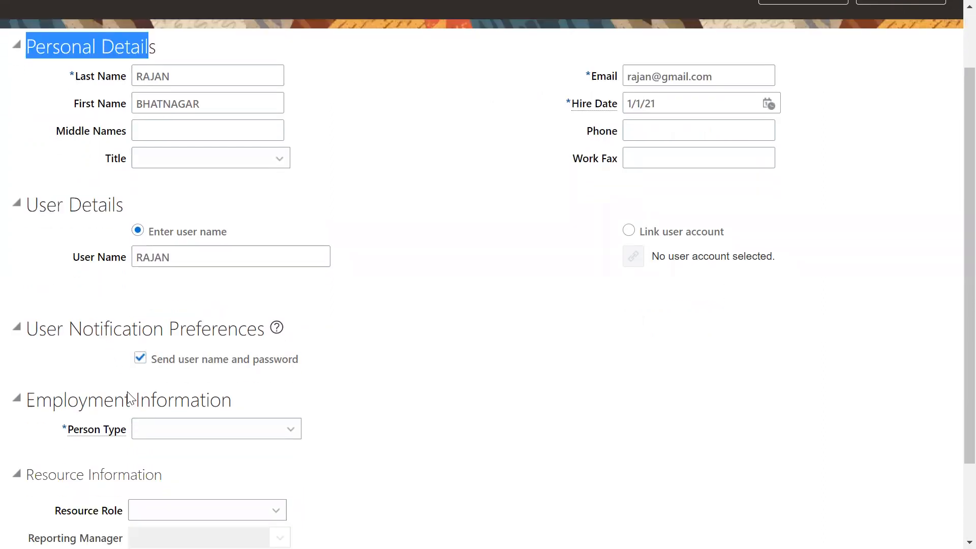
pyautogui.click(144, 430)
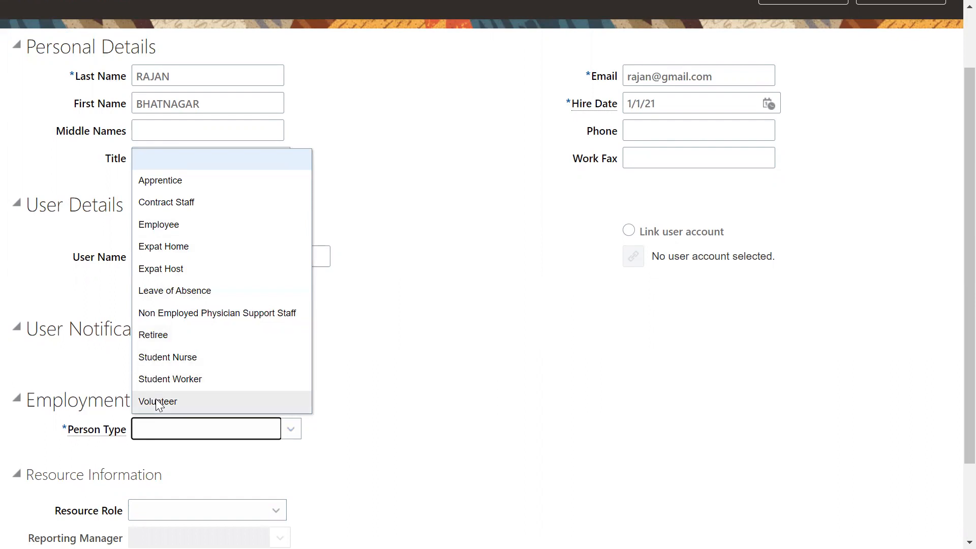
pyautogui.click(179, 225)
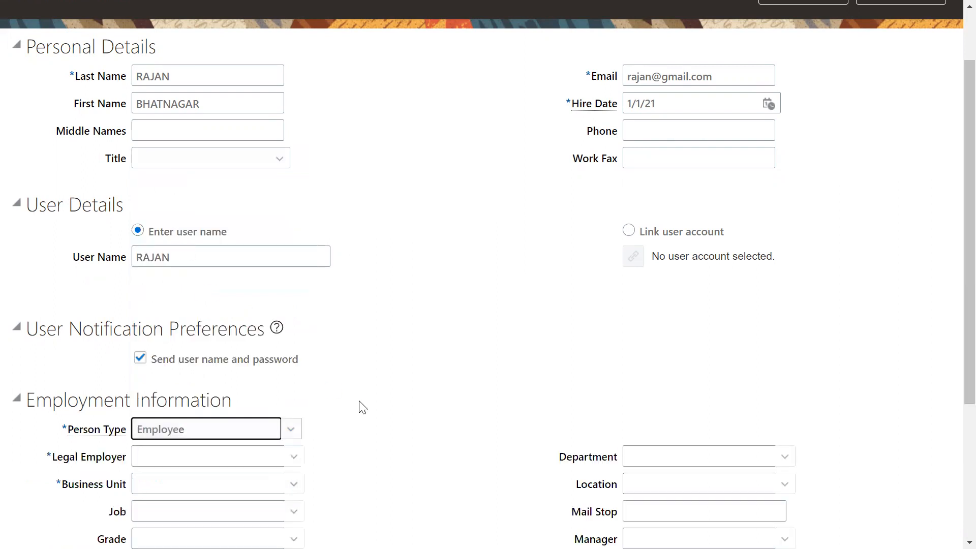
pyautogui.scroll(-3, 360, 405)
pyautogui.moveTo(43, 305); pyautogui.dragTo(124, 311)
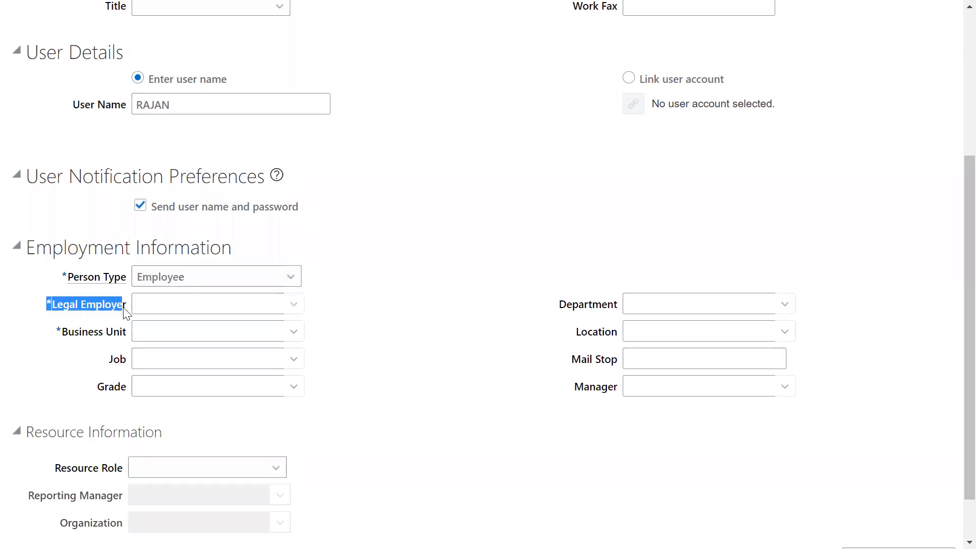
# Set the required Legal Employer to US1 legal entity and the Business Unit to US1 Business Unit.
pyautogui.moveTo(57, 332); pyautogui.dragTo(128, 337)
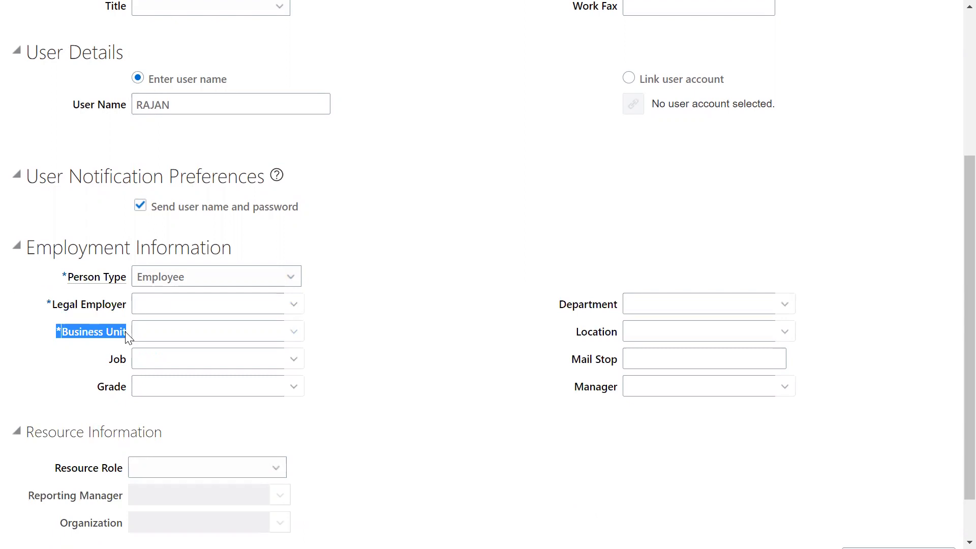
pyautogui.moveTo(44, 305); pyautogui.dragTo(123, 311)
pyautogui.moveTo(61, 331); pyautogui.dragTo(123, 333)
pyautogui.click(155, 301)
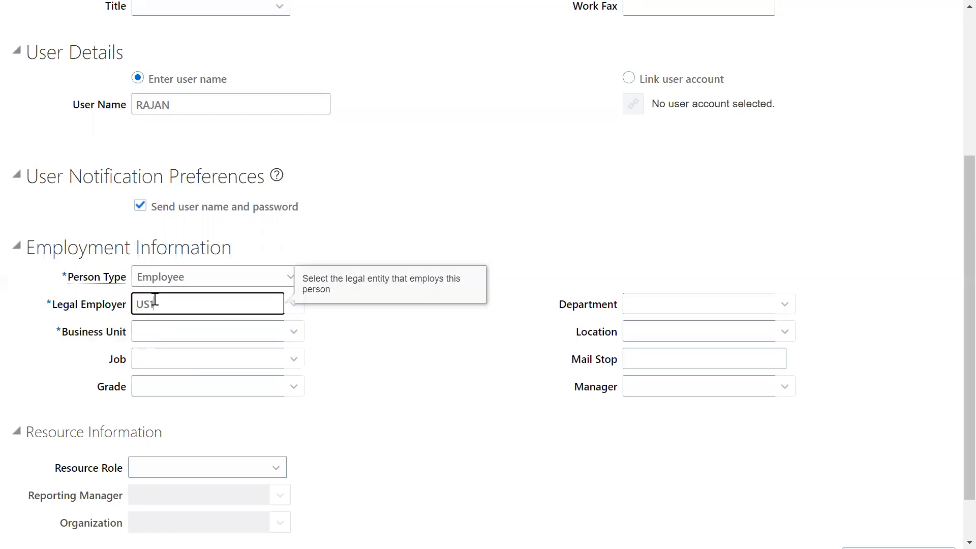
pyautogui.write('US1')
pyautogui.click(162, 326)
pyautogui.click(182, 331)
pyautogui.write('US1')
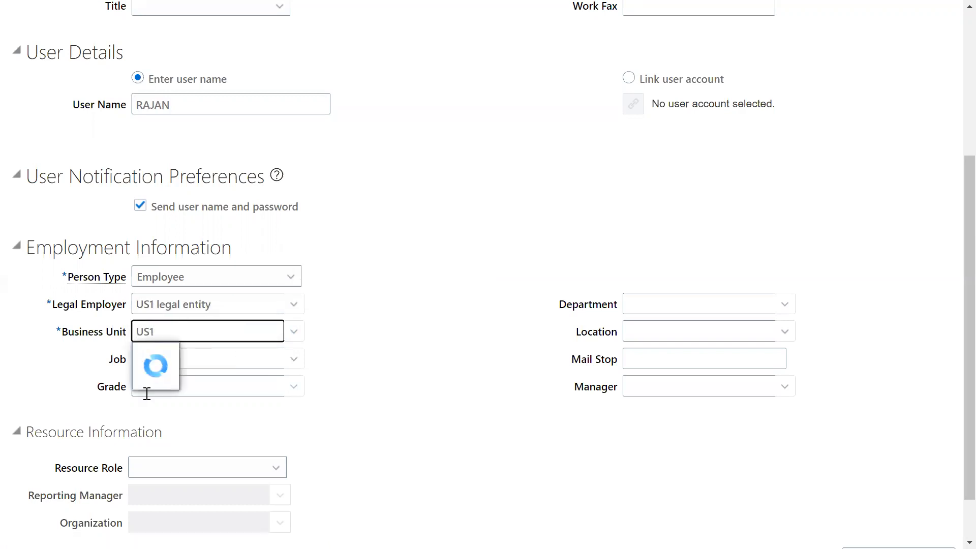
pyautogui.click(175, 352)
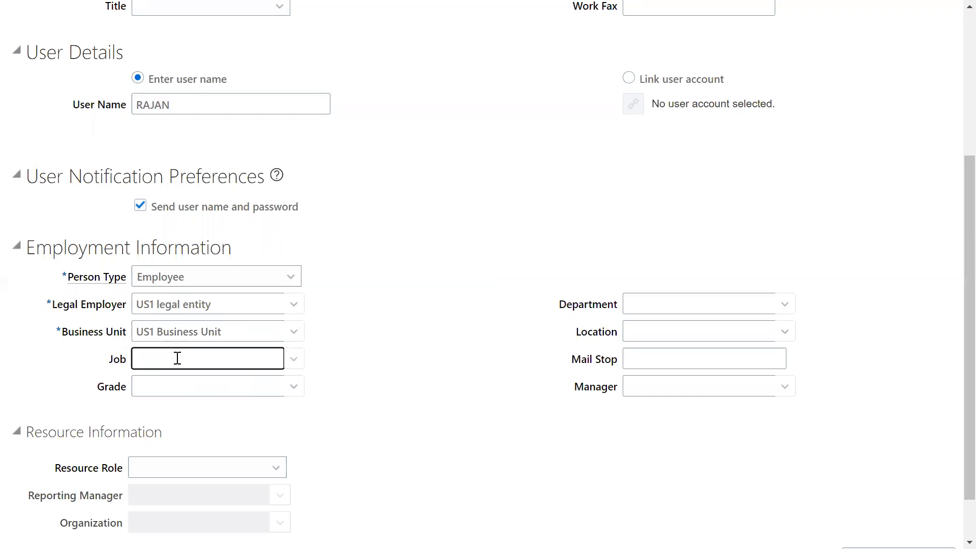
# Set the Job in the Employment Information to Financial Analyst.
pyautogui.write('Human')
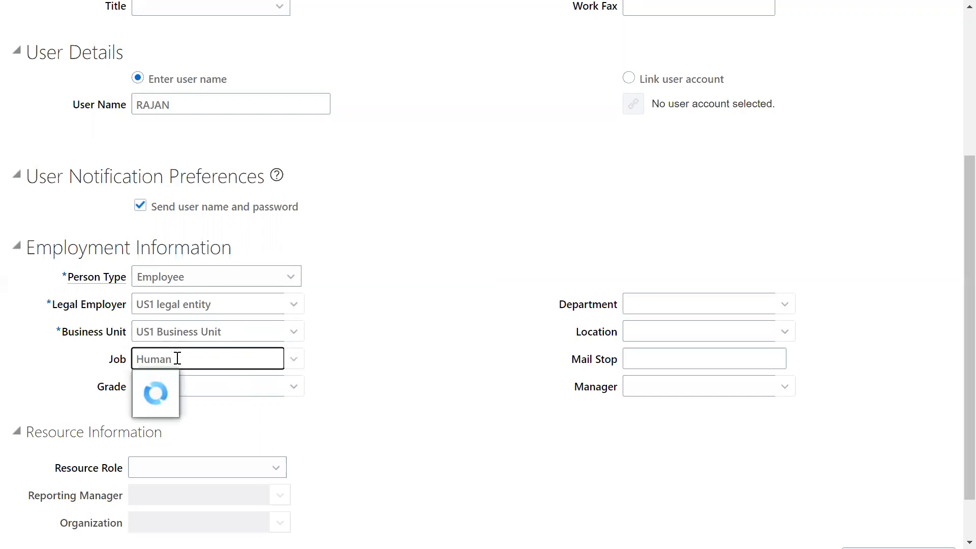
pyautogui.moveTo(188, 359); pyautogui.dragTo(12, 369)
pyautogui.write('Finan')
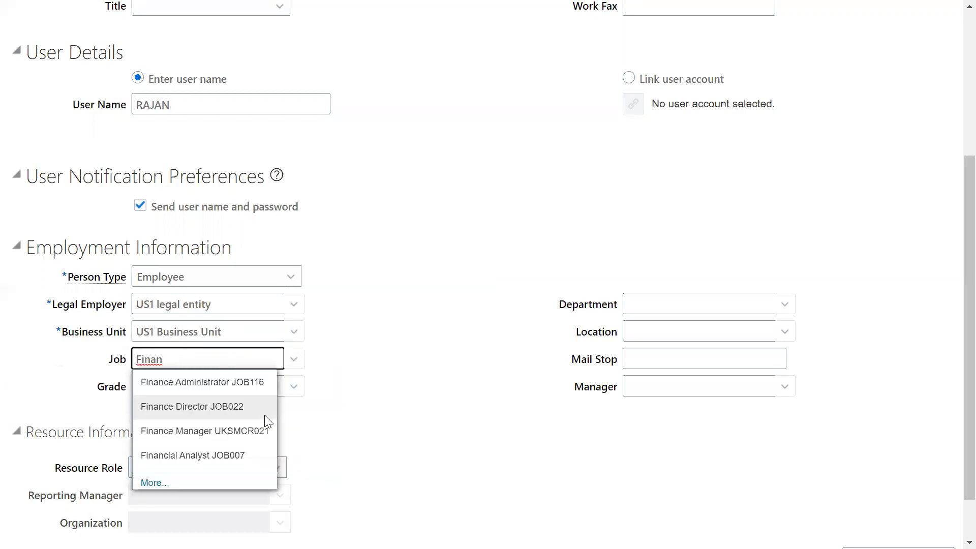
pyautogui.click(189, 456)
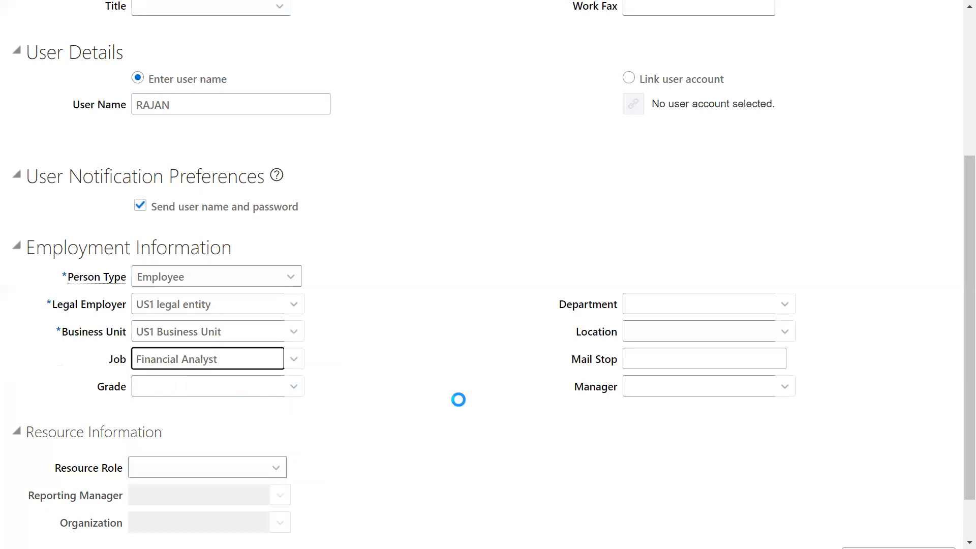
# Set the Department to Finance India and the Location to Redwood City.
pyautogui.click(663, 305)
pyautogui.write('Finance')
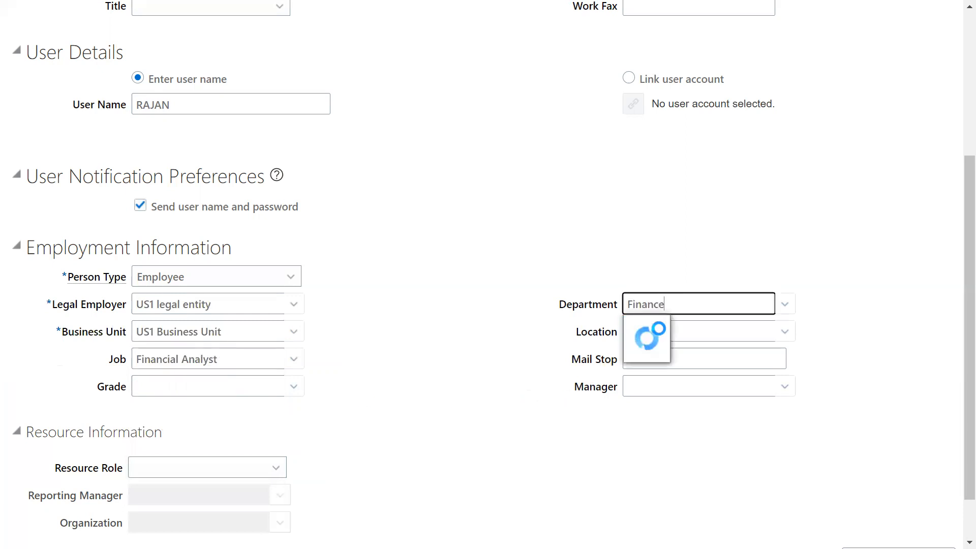
pyautogui.click(660, 328)
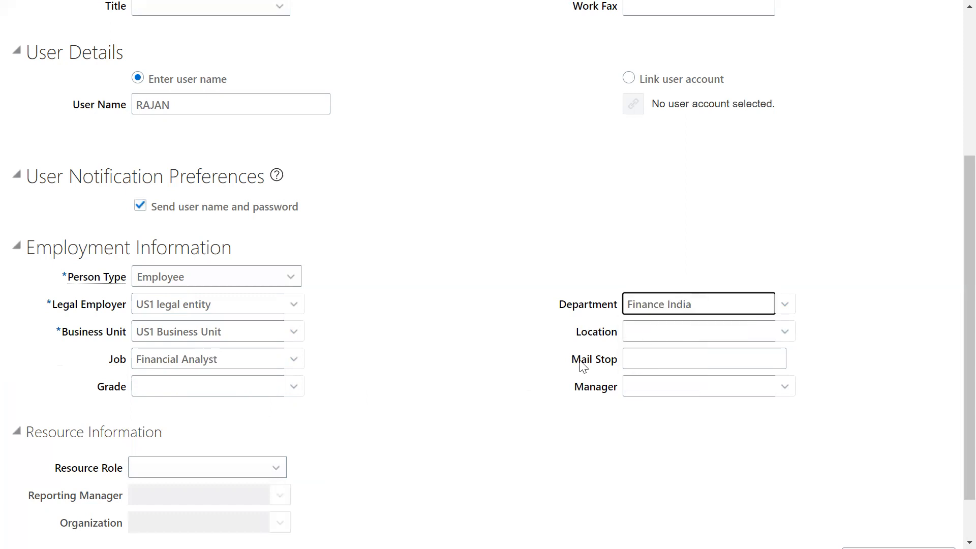
pyautogui.click(644, 338)
pyautogui.write('Red')
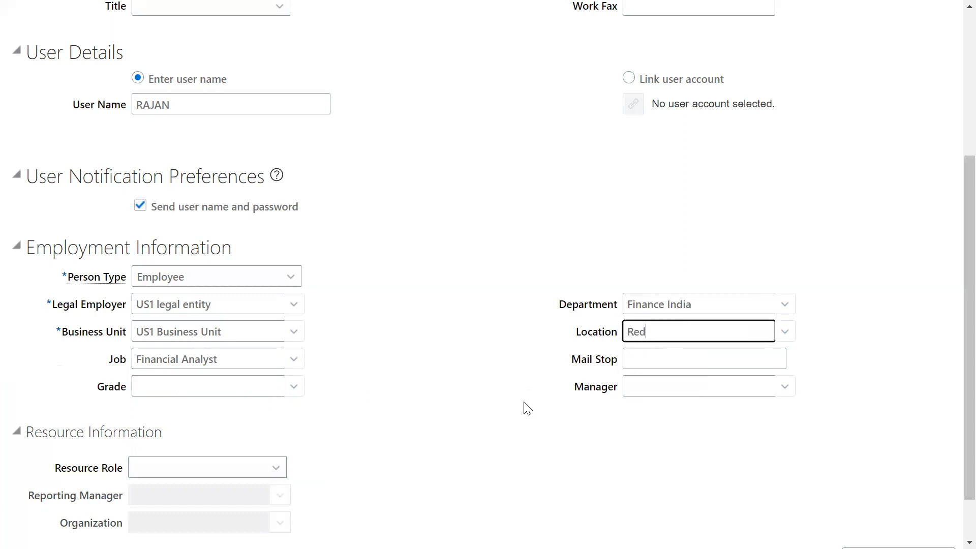
pyautogui.click(666, 355)
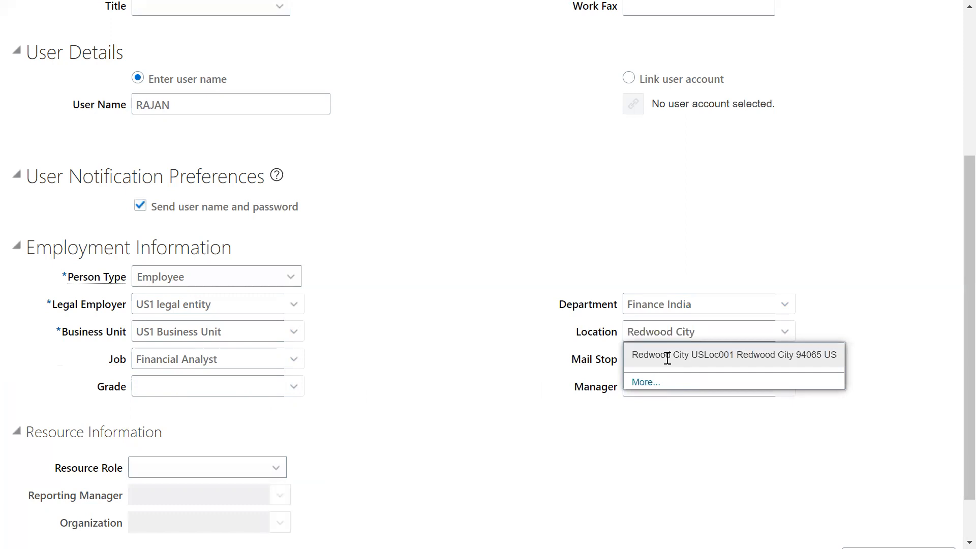
# Review the Legal Employer and Business Unit fields and save the new employee user.
pyautogui.doubleClick(65, 305)
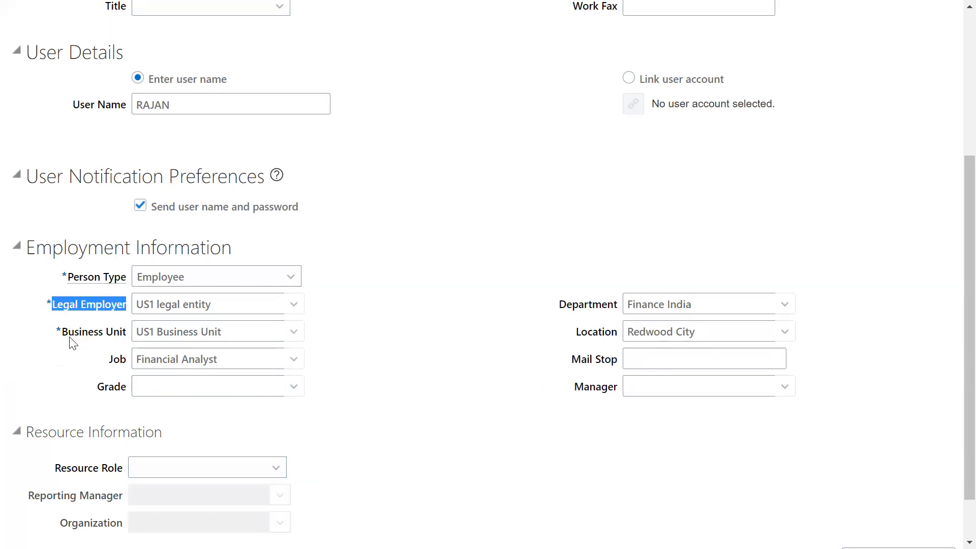
pyautogui.moveTo(63, 333); pyautogui.dragTo(113, 335)
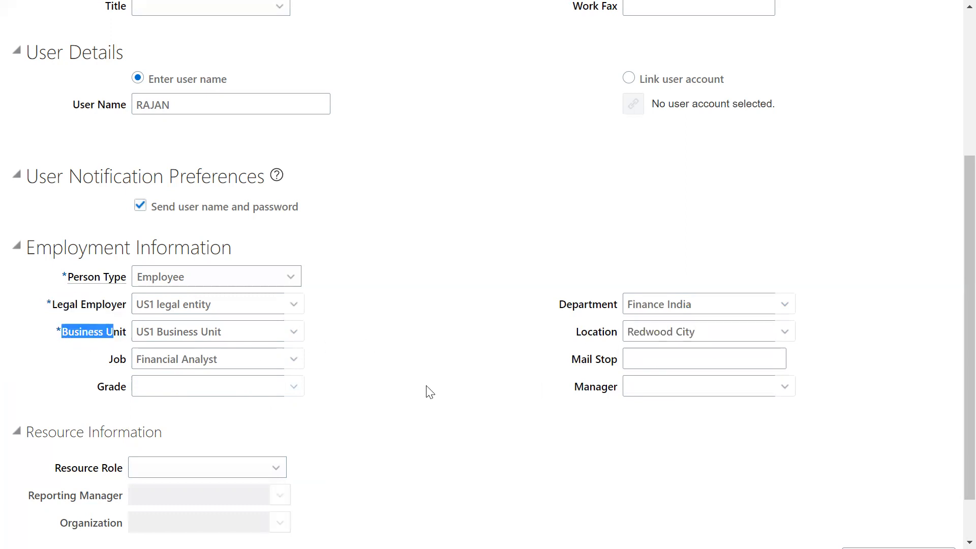
pyautogui.scroll(5, 429, 392)
pyautogui.click(785, 70)
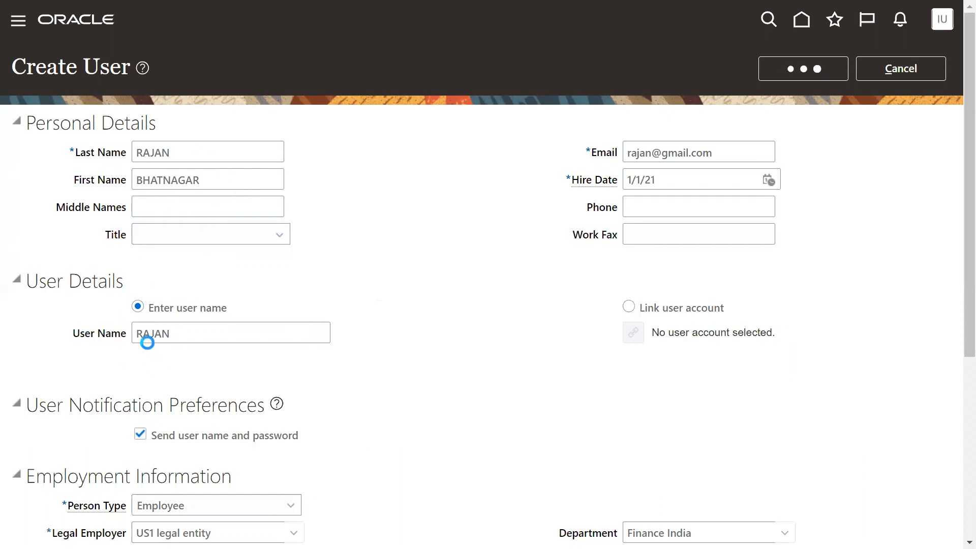
# Check the new employee's entry in the person search results and finish the Create User task.
pyautogui.scroll(-2, 147, 344)
pyautogui.scroll(-4, 67, 422)
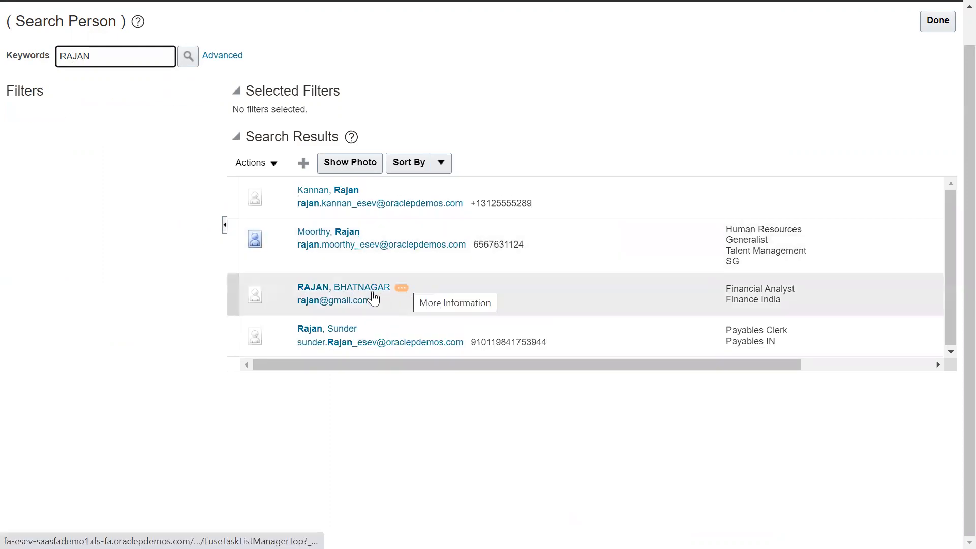
pyautogui.click(355, 296)
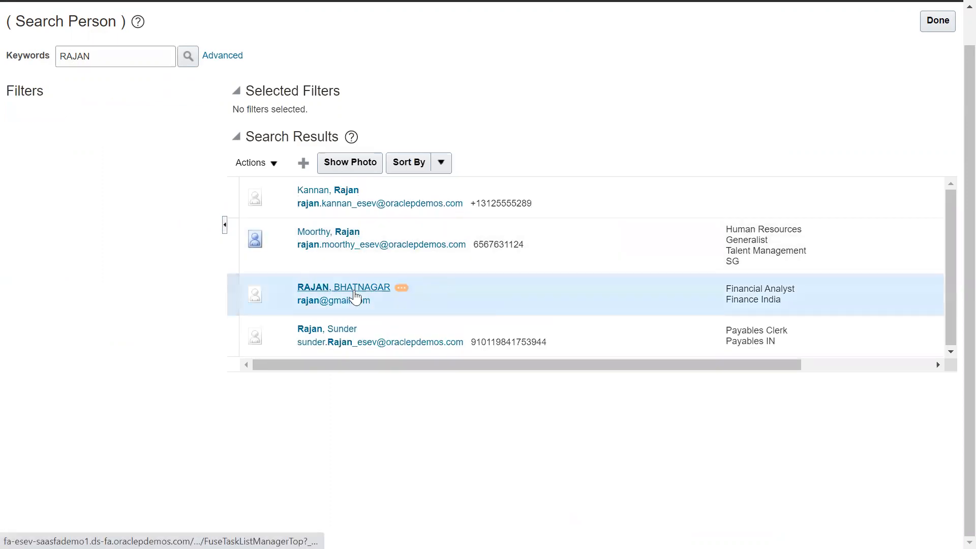
pyautogui.scroll(1, 809, 163)
pyautogui.click(931, 62)
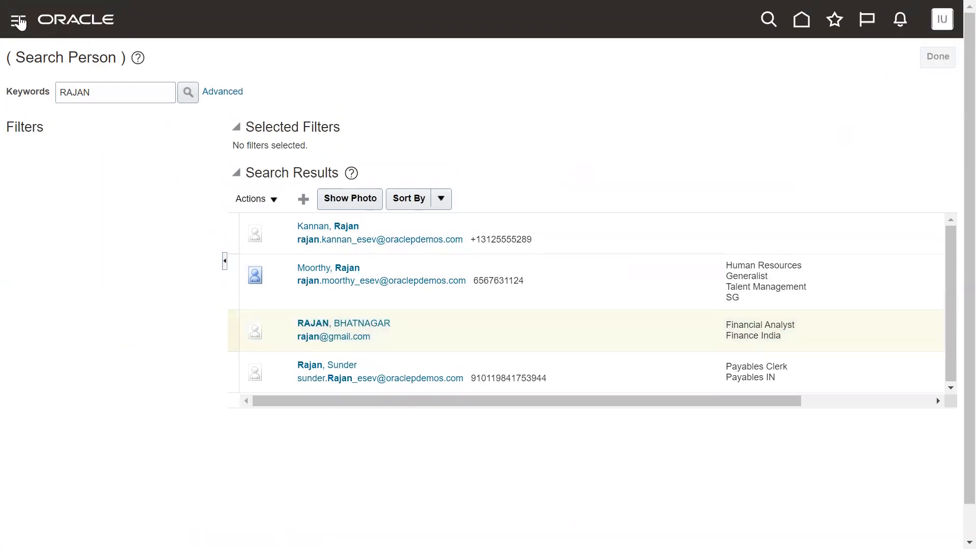
# Open the Security Console.
pyautogui.click(19, 23)
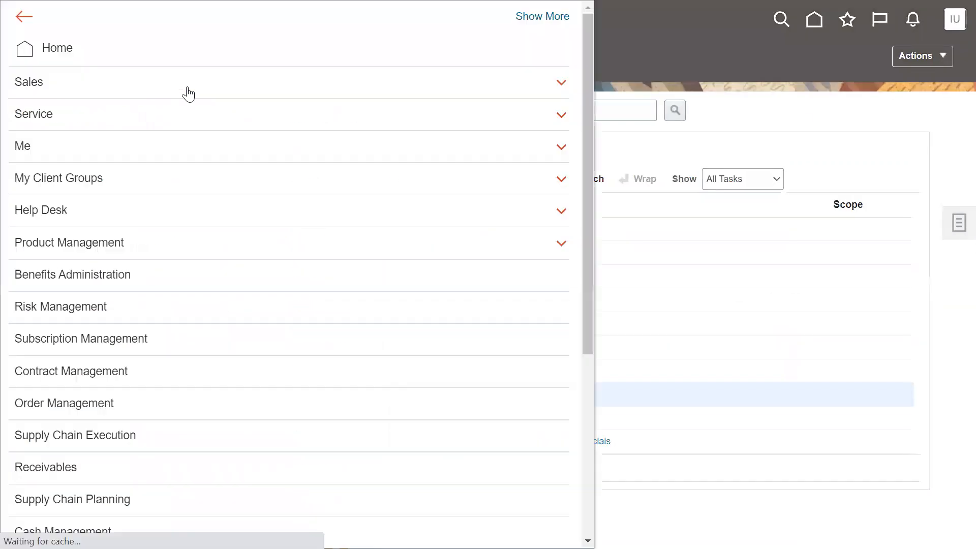
pyautogui.scroll(-5, 159, 427)
pyautogui.click(129, 402)
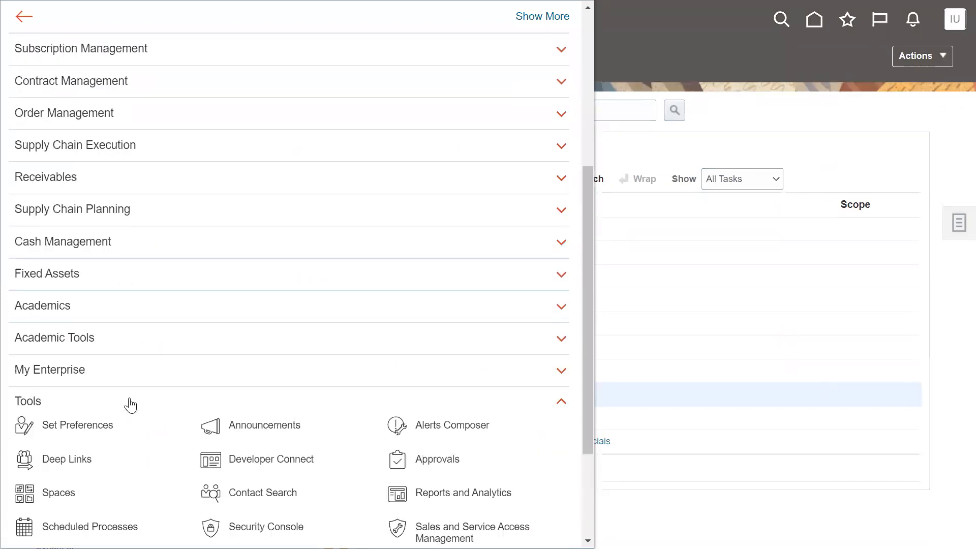
pyautogui.scroll(-3, 130, 404)
pyautogui.click(244, 291)
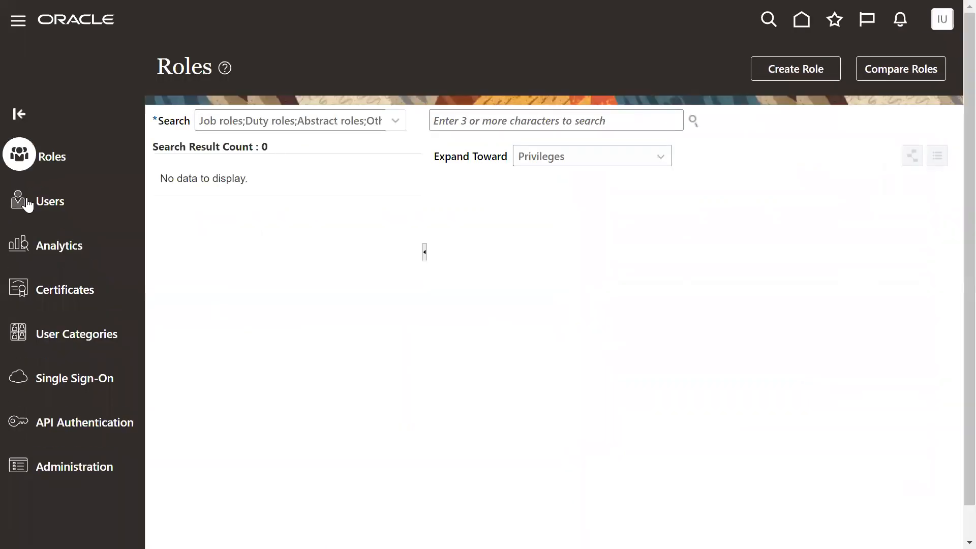
# Search the user accounts for the new employee's user name and open the account's details.
pyautogui.click(554, 131)
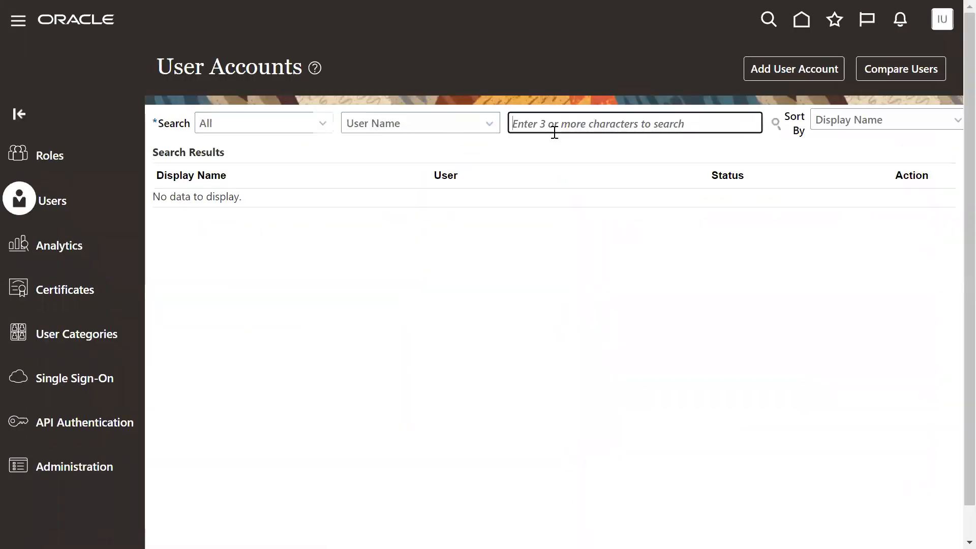
pyautogui.write('RAJAN')
pyautogui.press('Return')
pyautogui.click(515, 213)
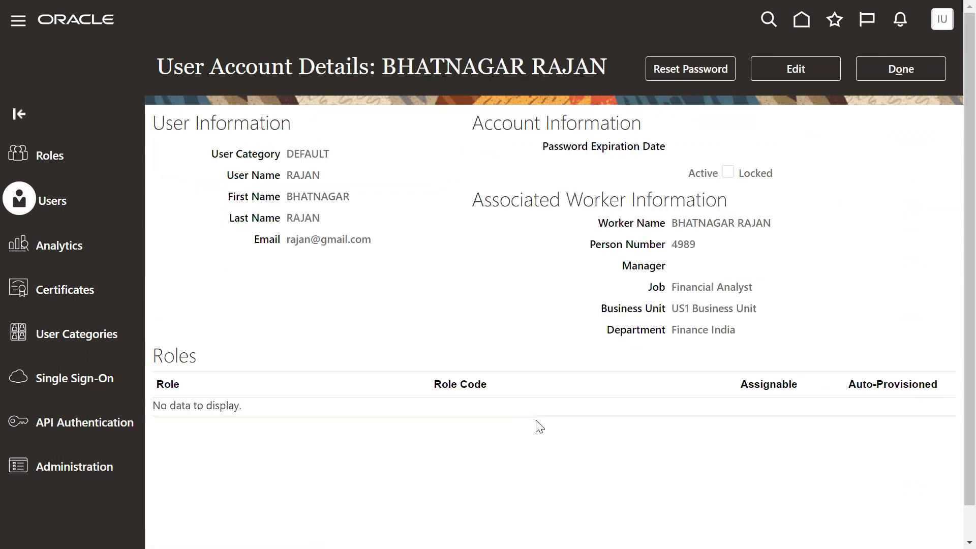
# Examine the account's user name and its associated worker information, including job, business unit and department.
pyautogui.moveTo(286, 176); pyautogui.dragTo(323, 175)
pyautogui.moveTo(474, 201); pyautogui.dragTo(621, 201)
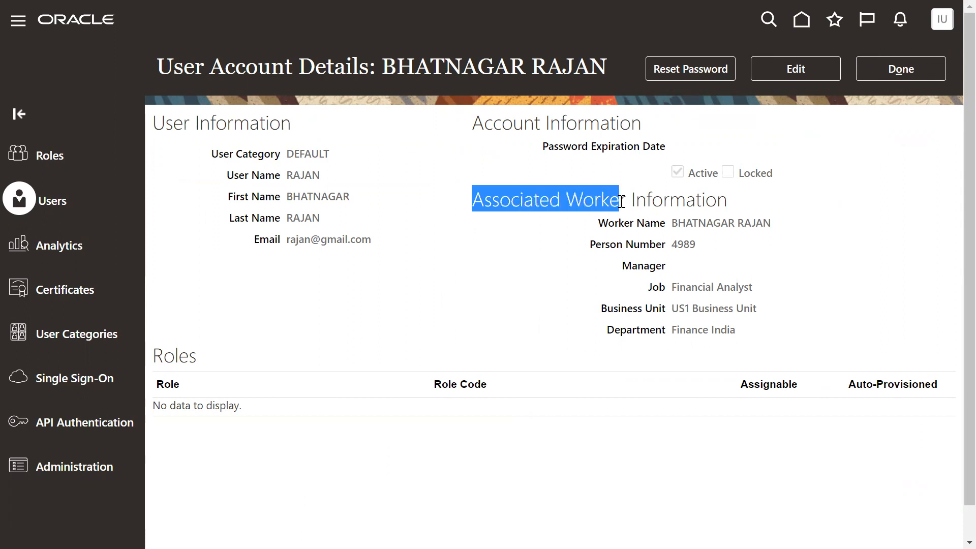
pyautogui.moveTo(671, 247); pyautogui.dragTo(783, 230)
pyautogui.moveTo(673, 287); pyautogui.dragTo(736, 300)
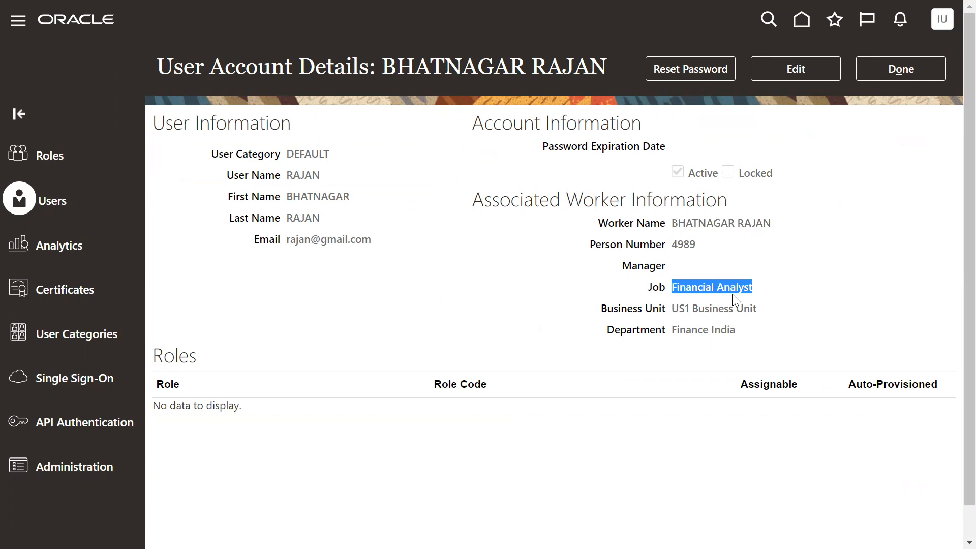
pyautogui.moveTo(676, 308); pyautogui.dragTo(819, 323)
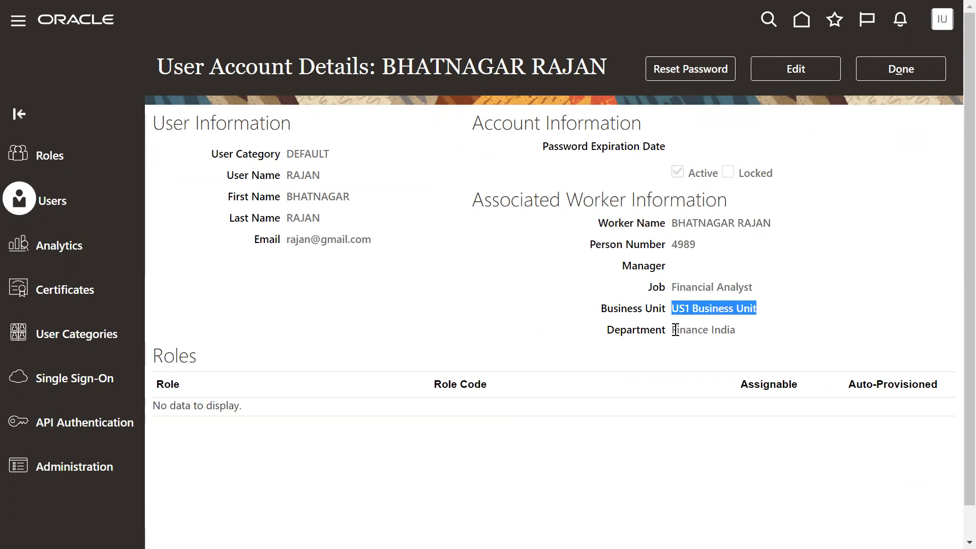
pyautogui.moveTo(675, 331); pyautogui.dragTo(748, 334)
pyautogui.click(560, 272)
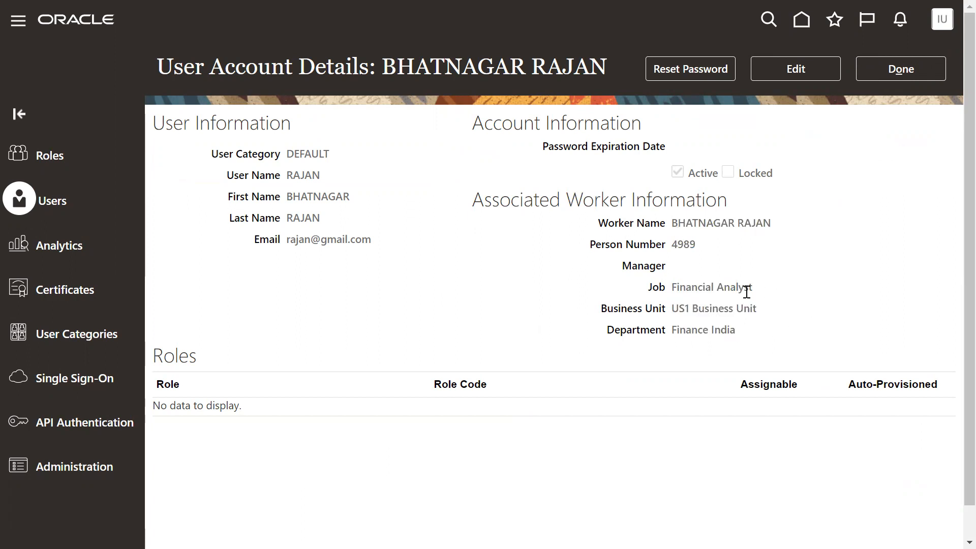
pyautogui.doubleClick(289, 177)
pyautogui.moveTo(595, 223); pyautogui.dragTo(767, 322)
pyautogui.click(710, 295)
pyautogui.moveTo(290, 175); pyautogui.dragTo(323, 179)
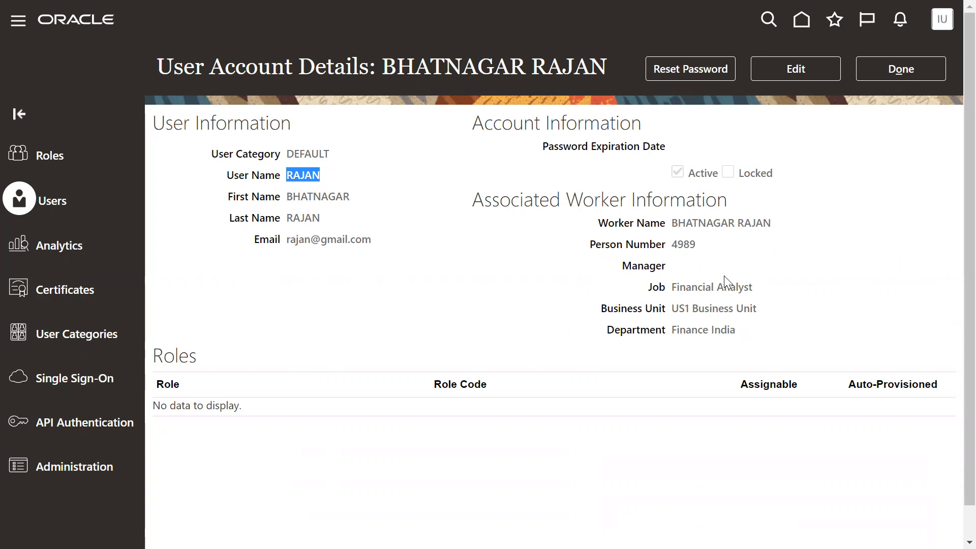
# Reset the account's password manually by entering and confirming a new password.
pyautogui.click(691, 69)
pyautogui.click(303, 240)
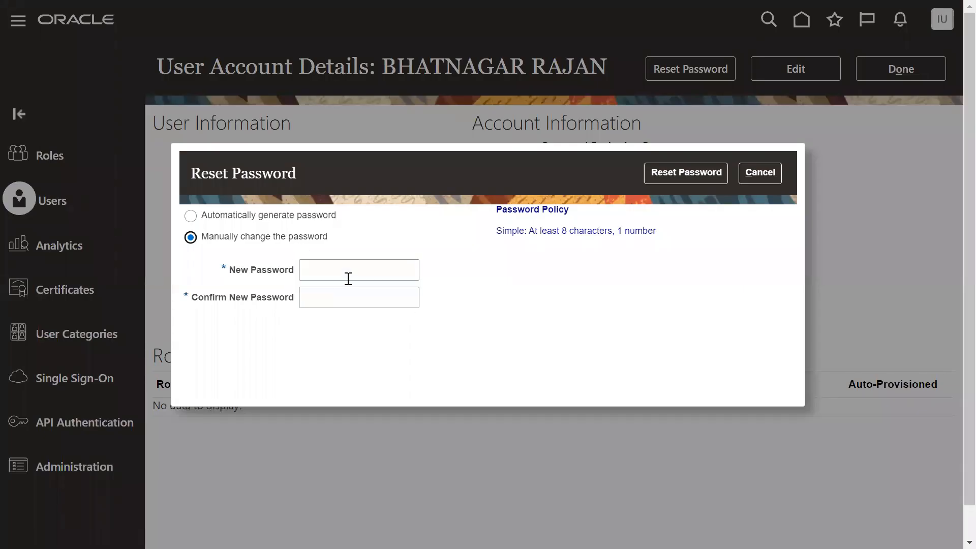
pyautogui.click(349, 274)
pyautogui.write('•••••')
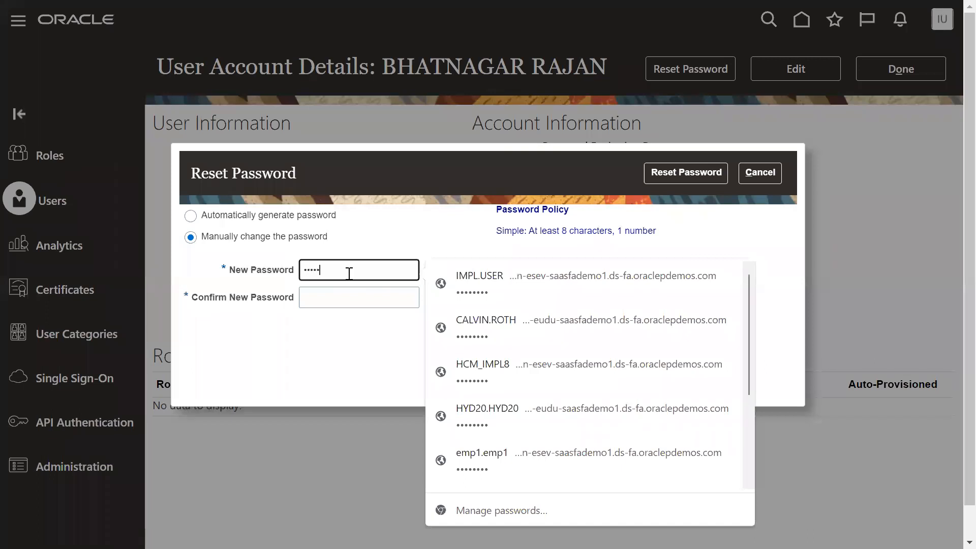
pyautogui.press('Tab')
pyautogui.write('•')
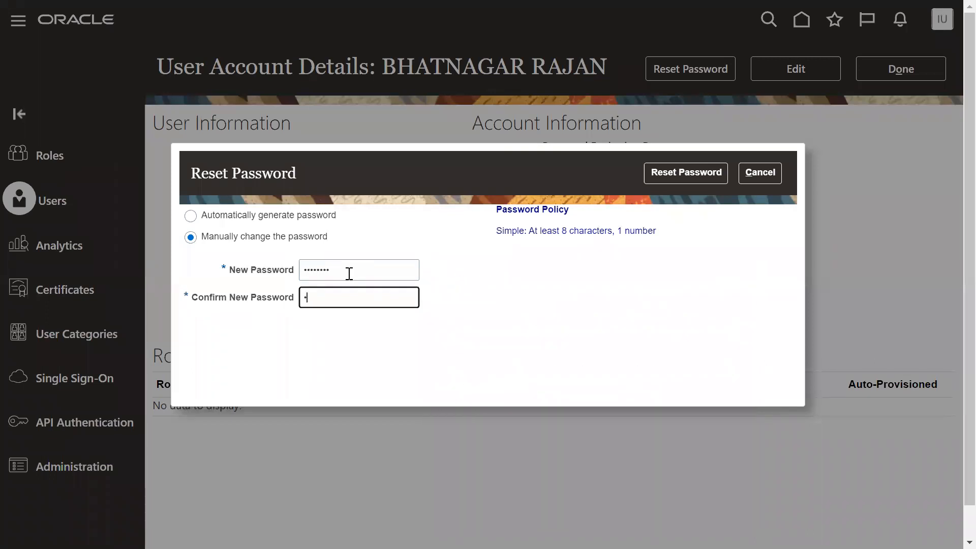
pyautogui.write('••••••')
pyautogui.click(686, 175)
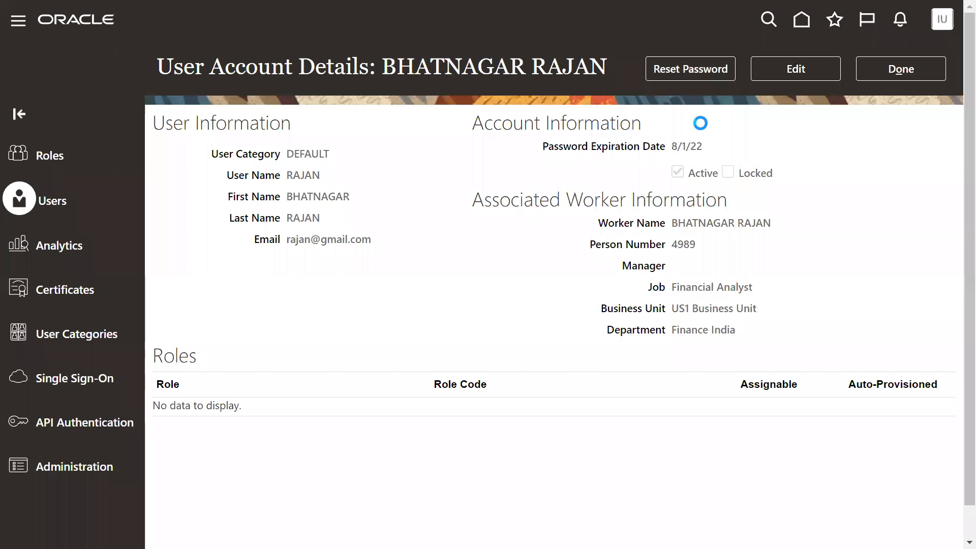
# Add the Employee role (ORA_PER_EMPLOYEE_ABSTRACT) to the new employee's user account, save it and close the account details.
pyautogui.click(781, 69)
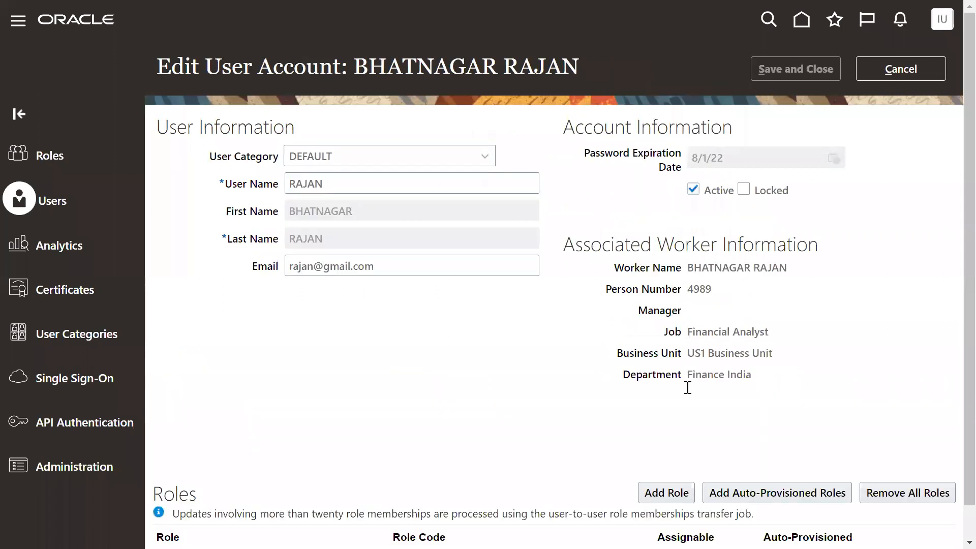
pyautogui.click(661, 491)
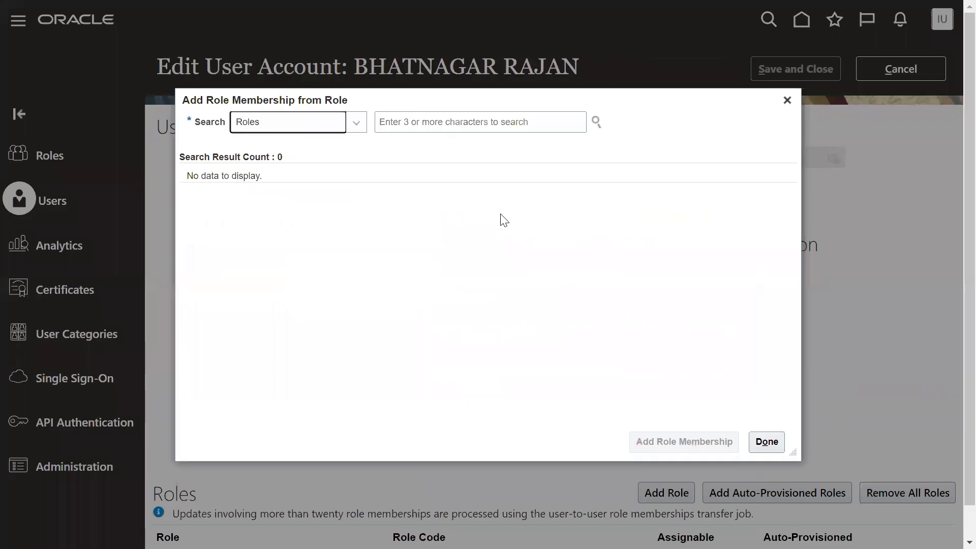
pyautogui.click(500, 124)
pyautogui.write('emp')
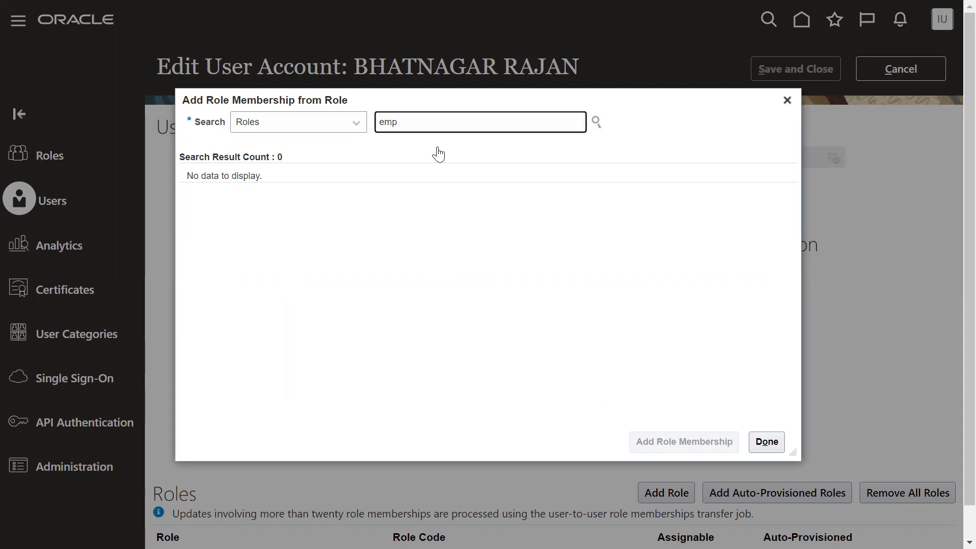
pyautogui.click(436, 153)
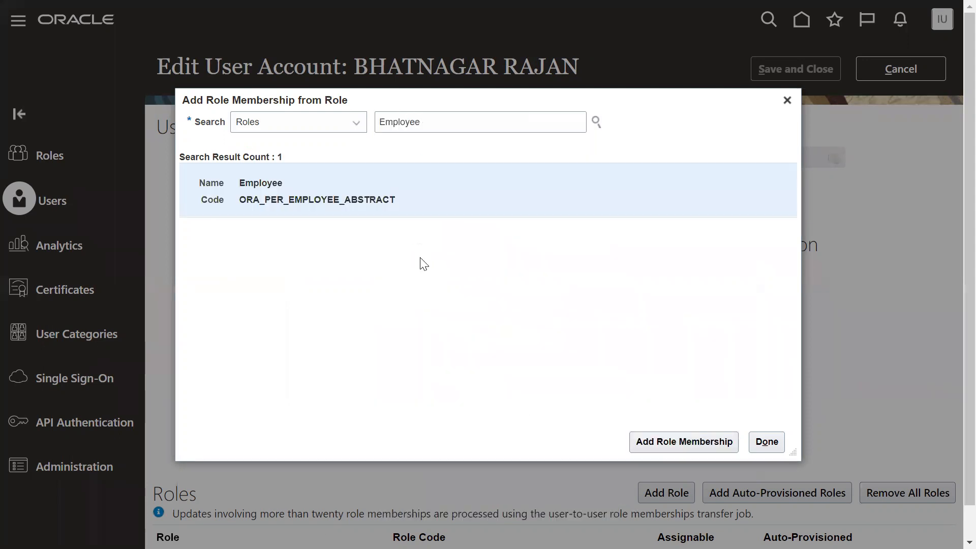
pyautogui.click(643, 443)
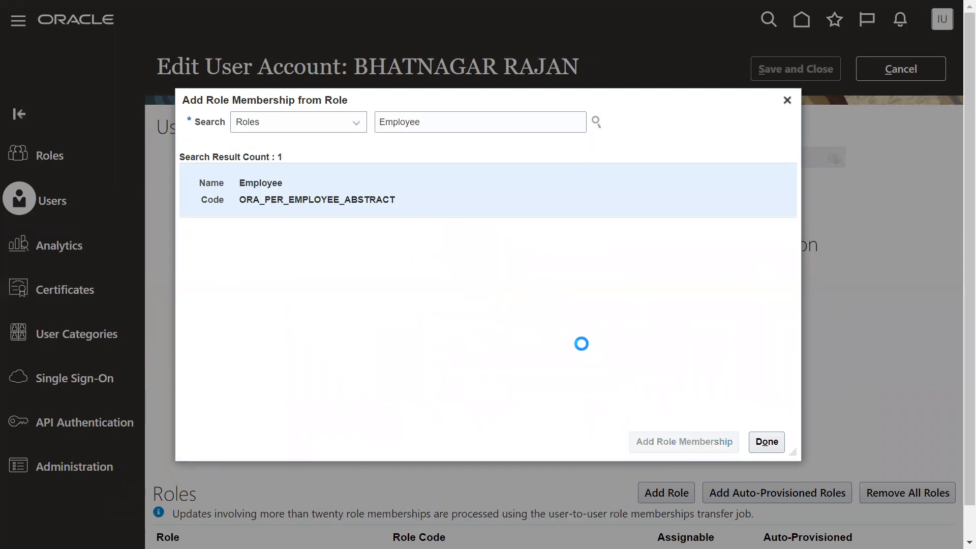
pyautogui.click(767, 441)
pyautogui.click(825, 67)
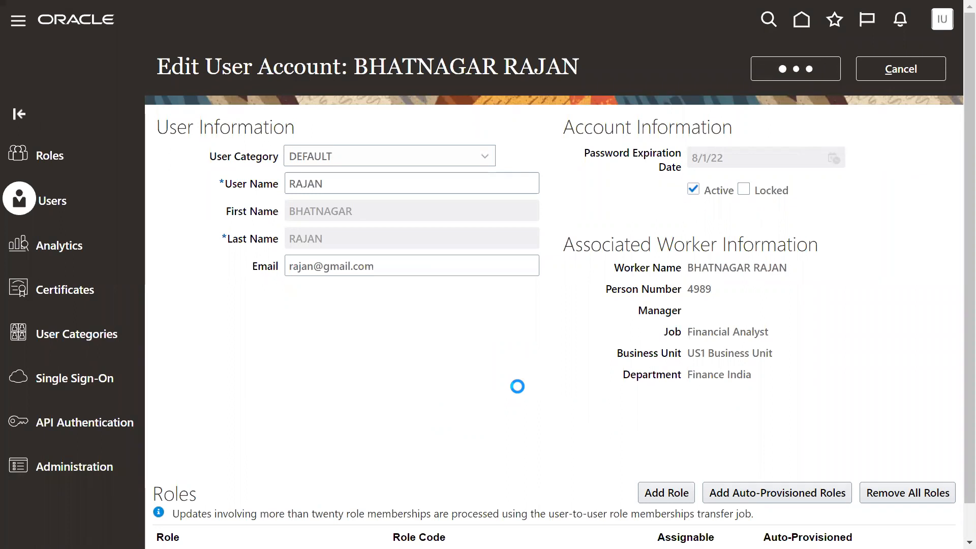
pyautogui.click(897, 74)
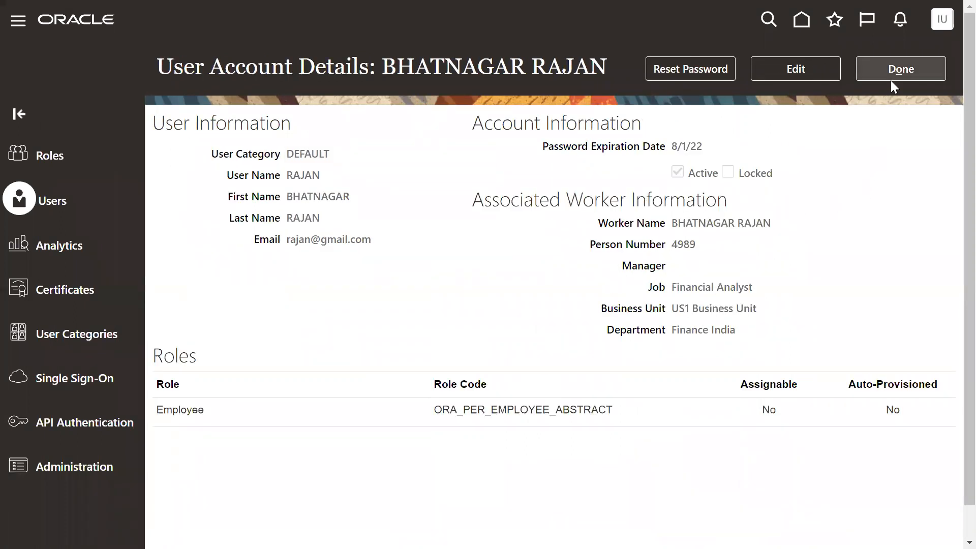
# Sign out of the implementation user's session and confirm the sign-out.
pyautogui.click(946, 24)
pyautogui.click(913, 60)
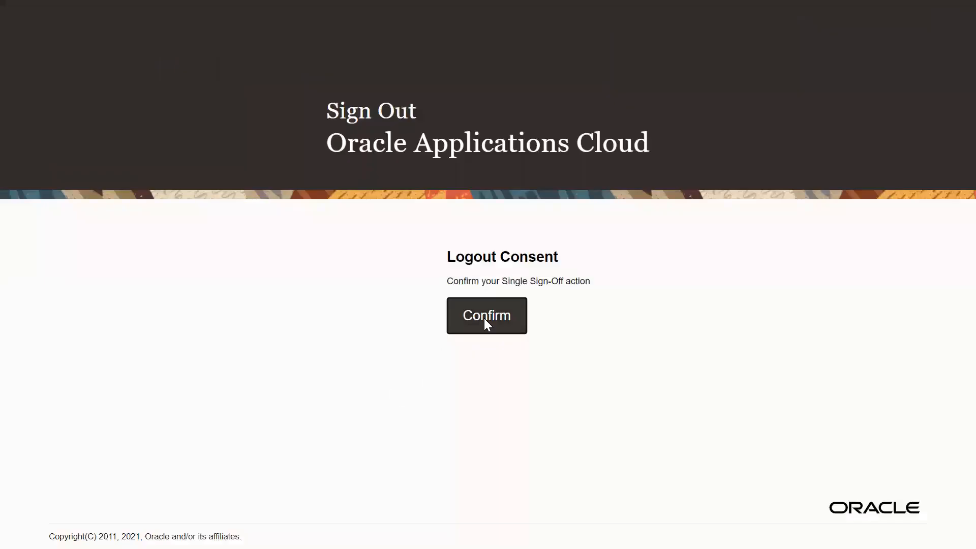
pyautogui.click(484, 321)
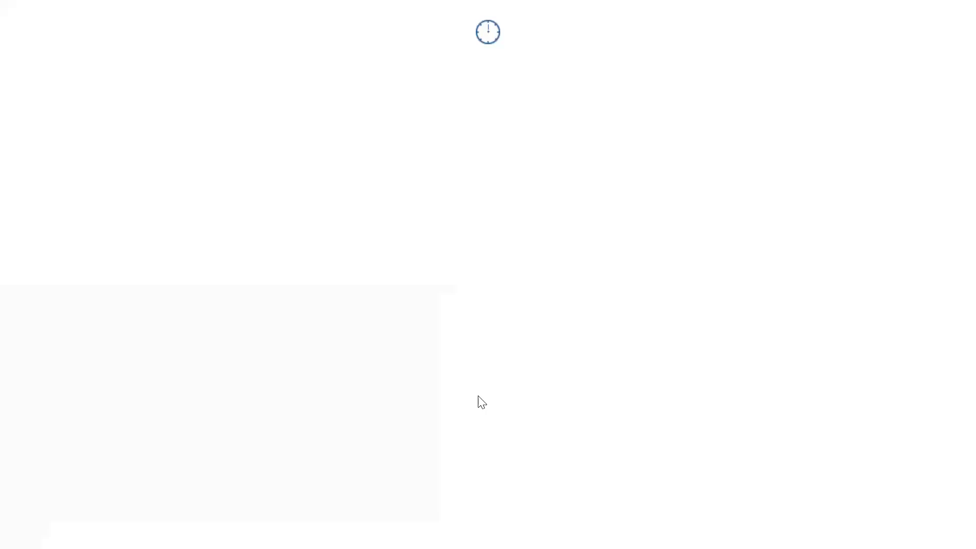
# Sign in with the new employee's user name and account password, dismiss the breach warning and save the login in the browser.
pyautogui.click(473, 262)
pyautogui.write('raj')
pyautogui.tripleClick(493, 260)
pyautogui.write('ra')
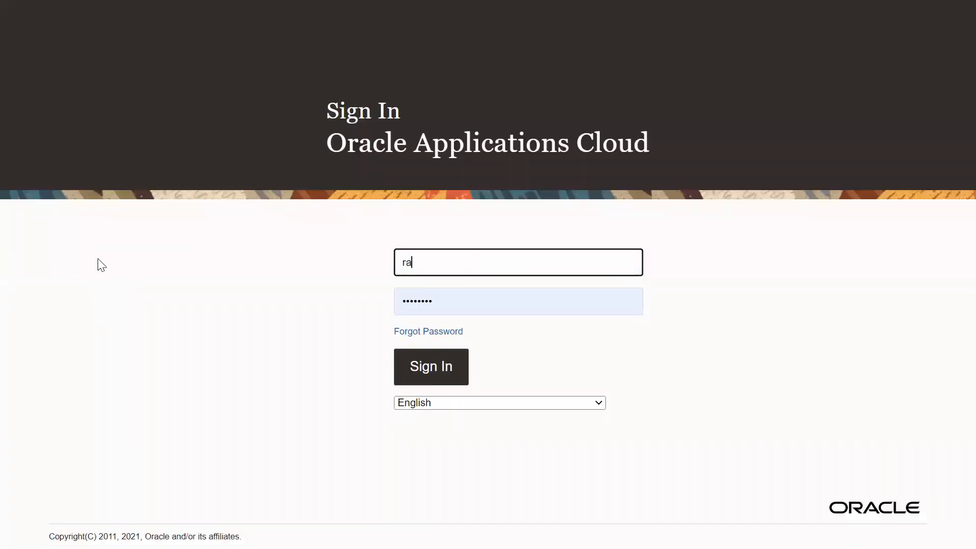
pyautogui.press('Tab')
pyautogui.write('w')
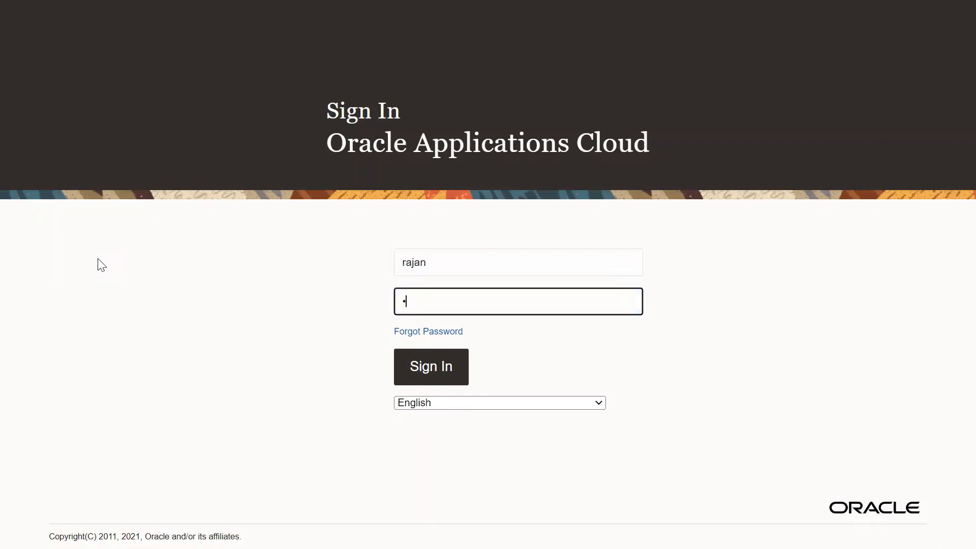
pyautogui.write('1')
pyautogui.click(406, 371)
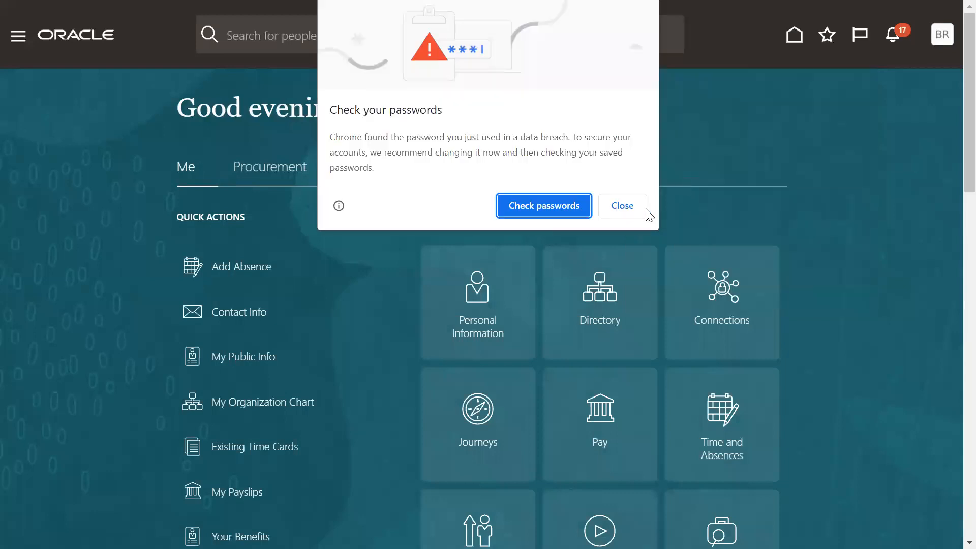
pyautogui.click(619, 213)
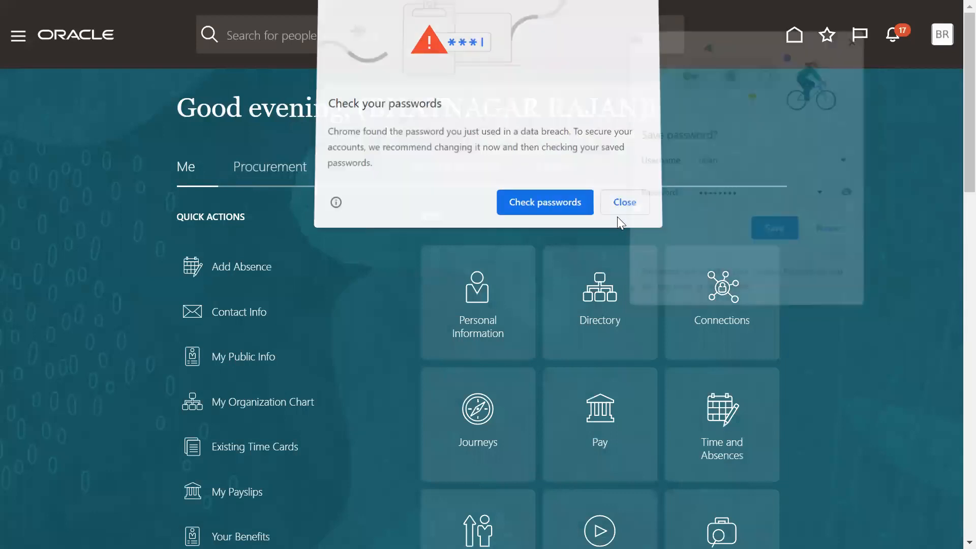
pyautogui.click(778, 231)
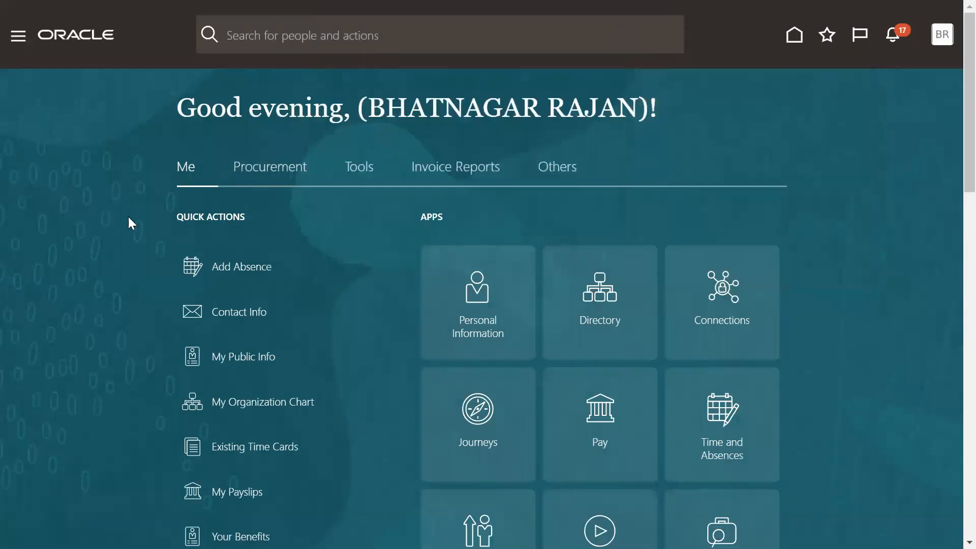
# Expand the Me group in the navigator to examine the employee's self-service options.
pyautogui.click(15, 39)
pyautogui.click(32, 85)
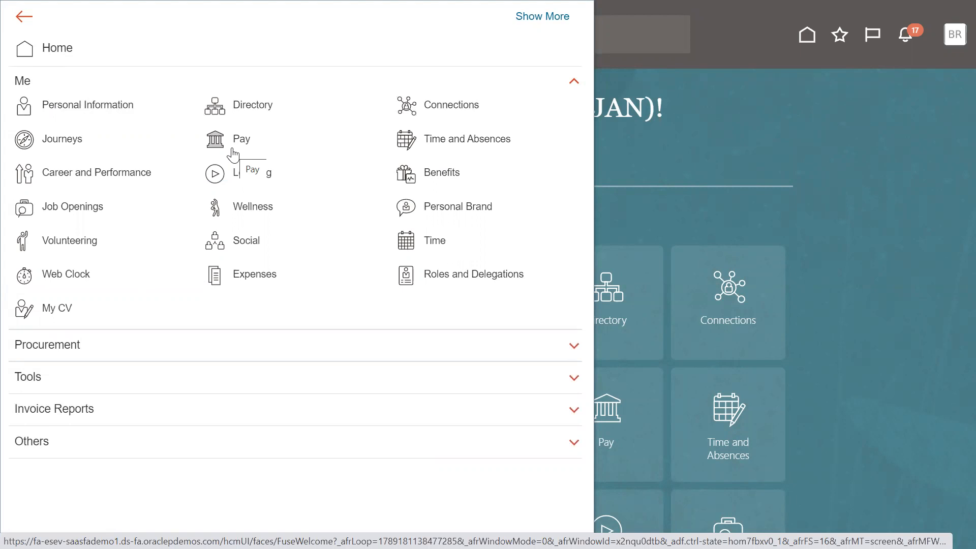
# Switch to the Notepad notes and highlight the HCM User and Non-HCM User entries under Transactional User.
pyautogui.press('super+Tab')
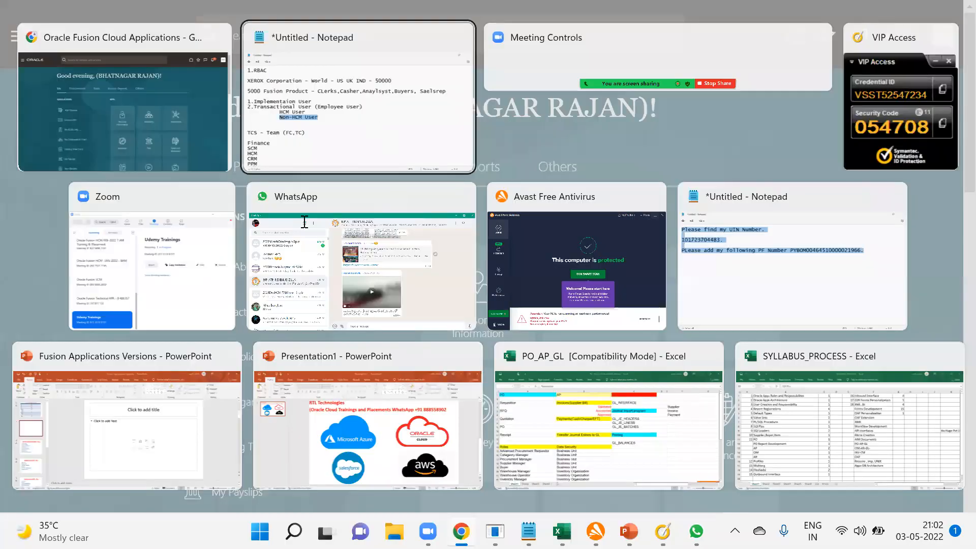
pyautogui.press('Return')
pyautogui.moveTo(136, 257); pyautogui.dragTo(260, 256)
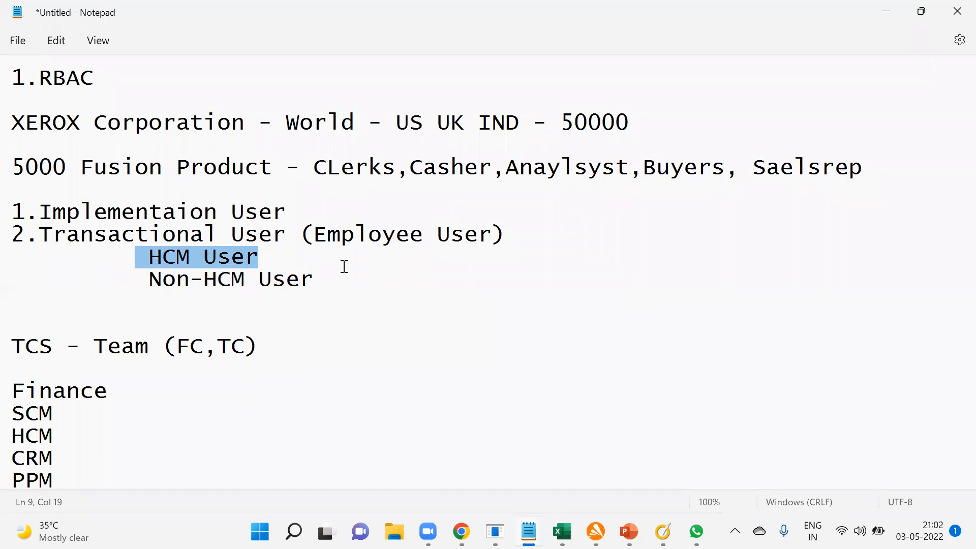
pyautogui.click(142, 259)
pyautogui.moveTo(148, 257); pyautogui.dragTo(189, 257)
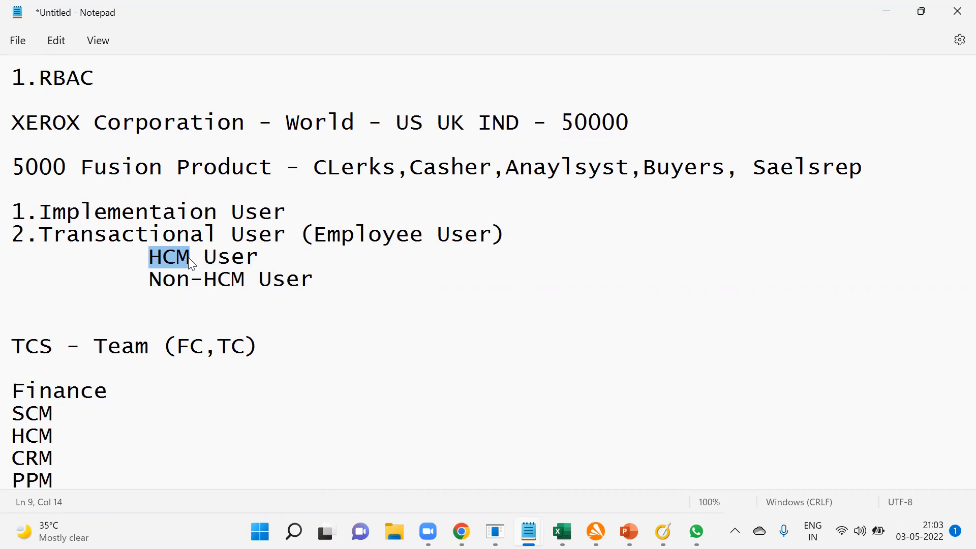
pyautogui.moveTo(149, 279); pyautogui.dragTo(242, 279)
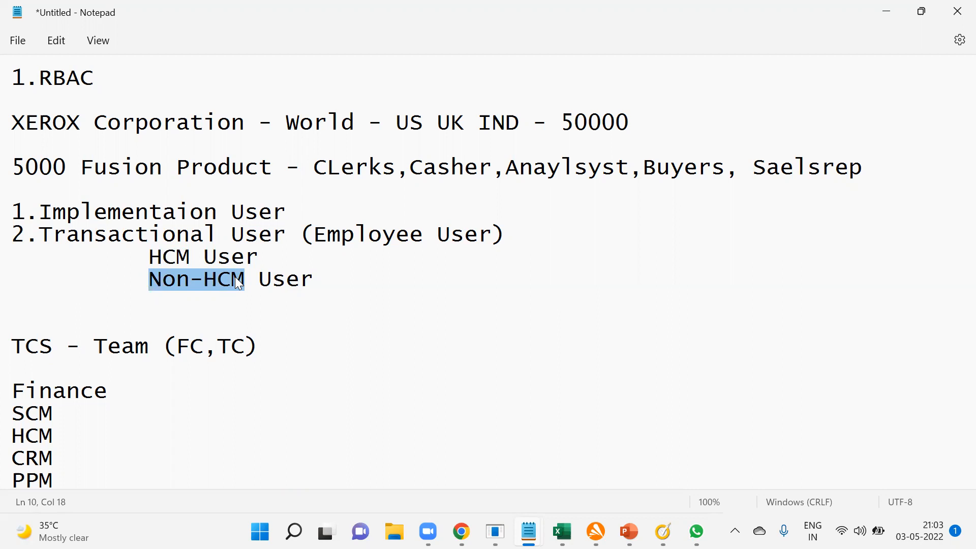
# Switch back to Oracle Fusion in the browser and sign out of the new employee's session.
pyautogui.hotkey('alt', 'Tab')
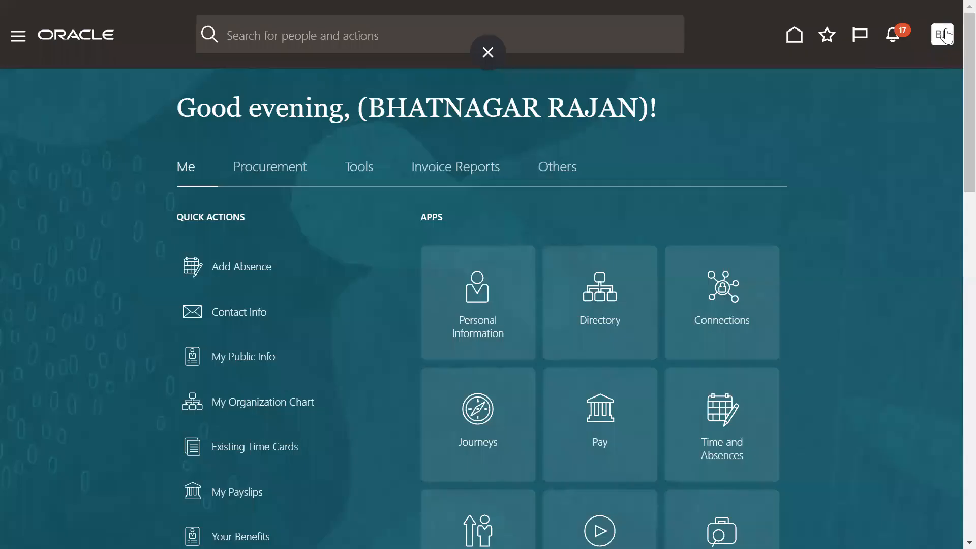
pyautogui.click(944, 34)
pyautogui.click(909, 74)
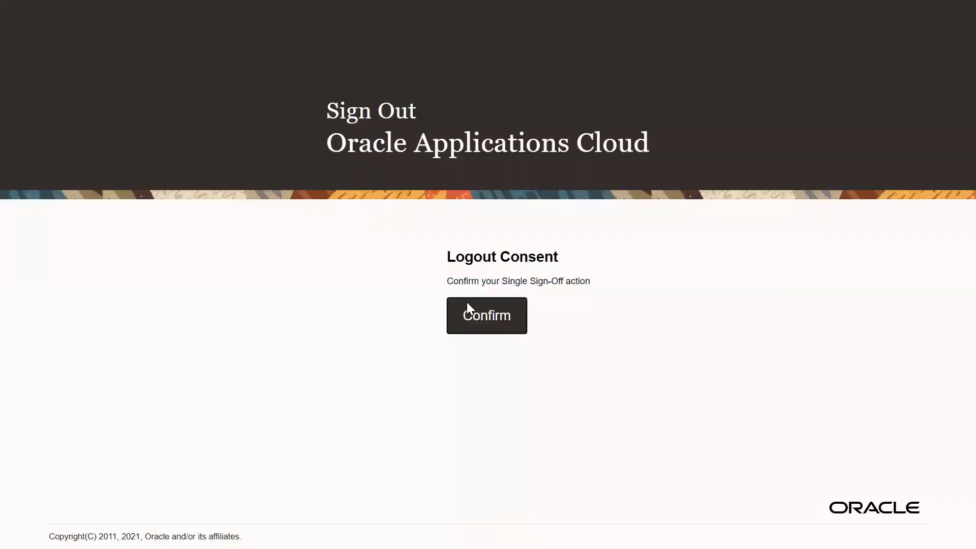
pyautogui.click(466, 305)
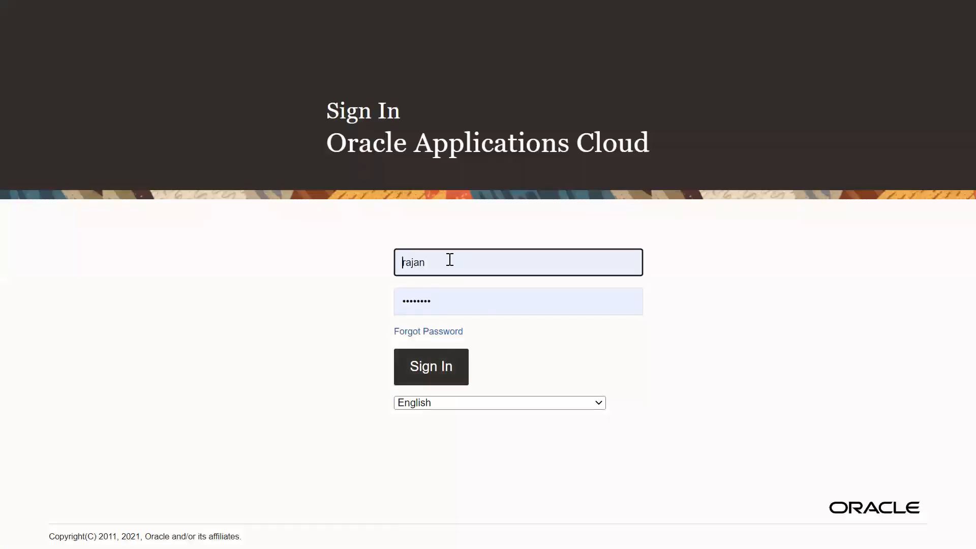
# Sign in as HCM_IMPL8 using the browser's saved user name and password.
pyautogui.click(450, 260)
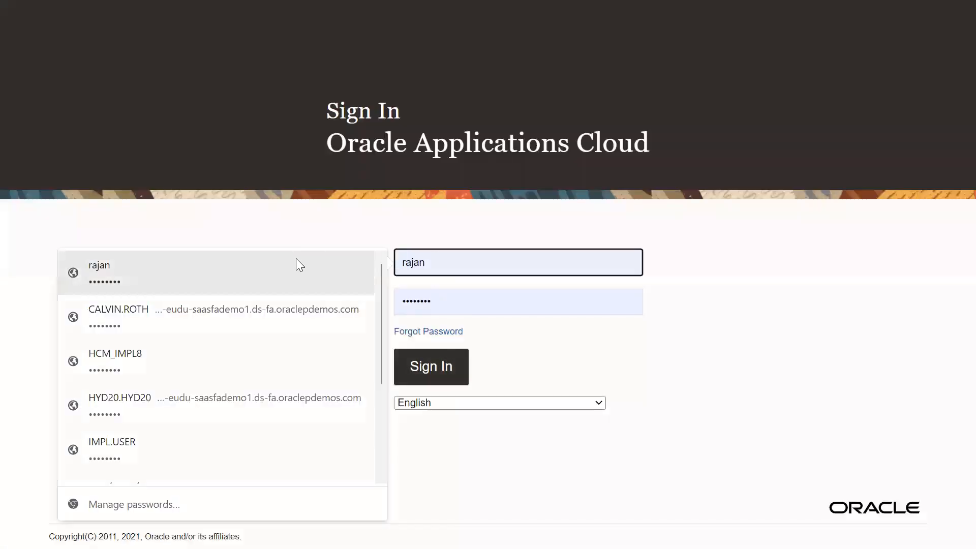
pyautogui.click(287, 352)
pyautogui.click(436, 366)
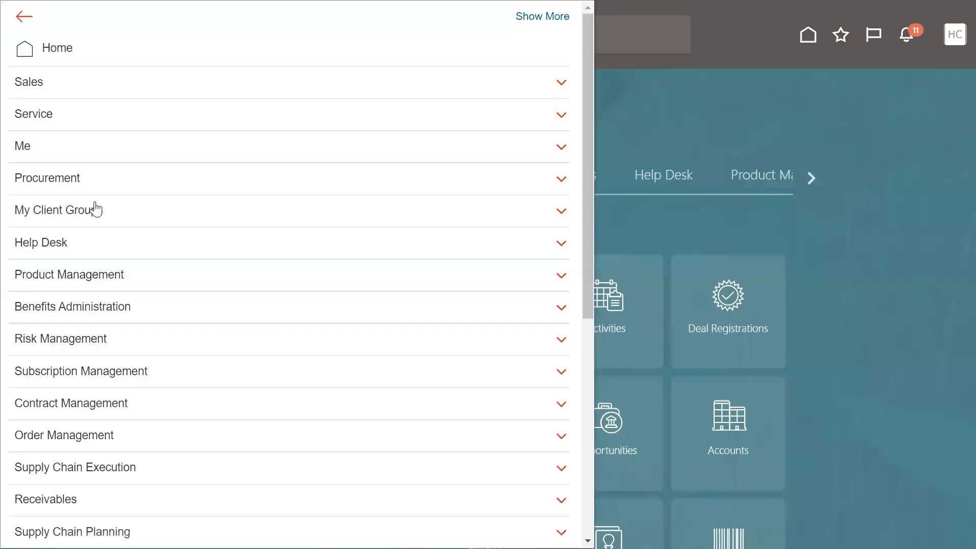
# Open New Person under My Client Groups and start the Hire an Employee task.
pyautogui.click(103, 212)
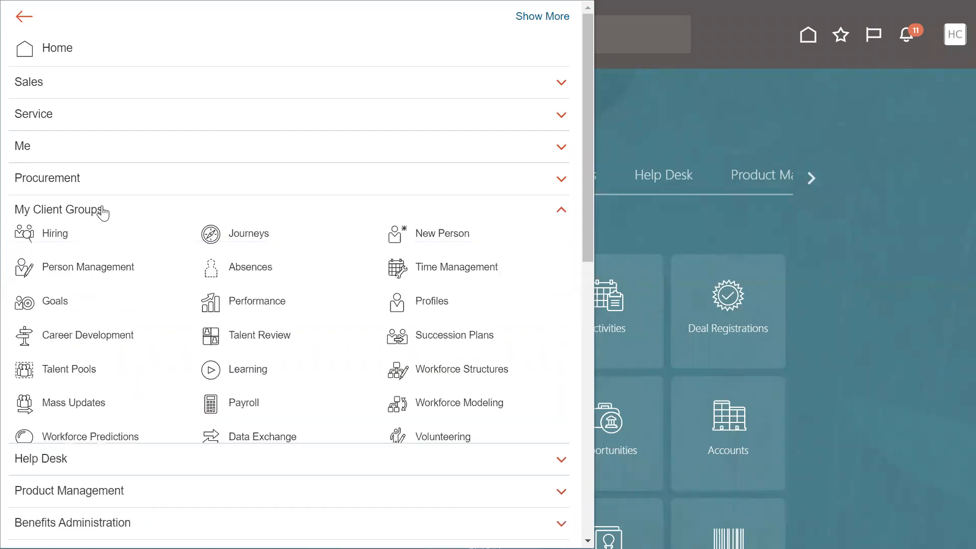
pyautogui.click(454, 238)
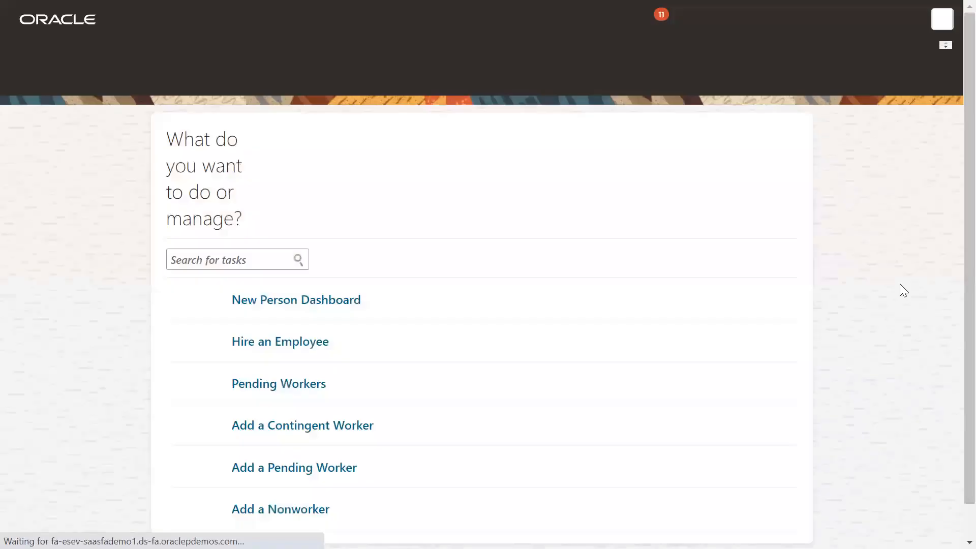
pyautogui.click(299, 283)
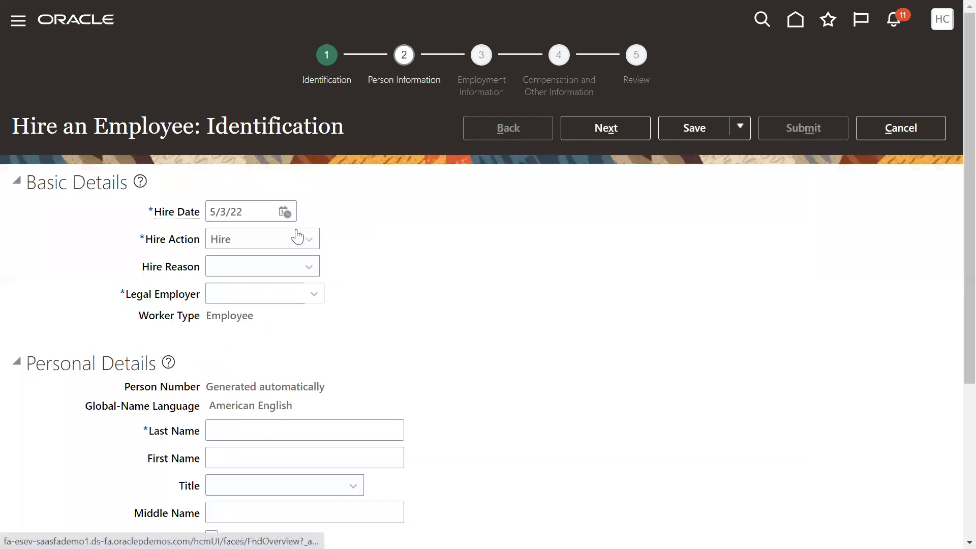
# Set the hire reason to the option for filling a vacant position and the legal employer to US1 legal entity.
pyautogui.click(248, 266)
pyautogui.click(246, 304)
pyautogui.click(249, 285)
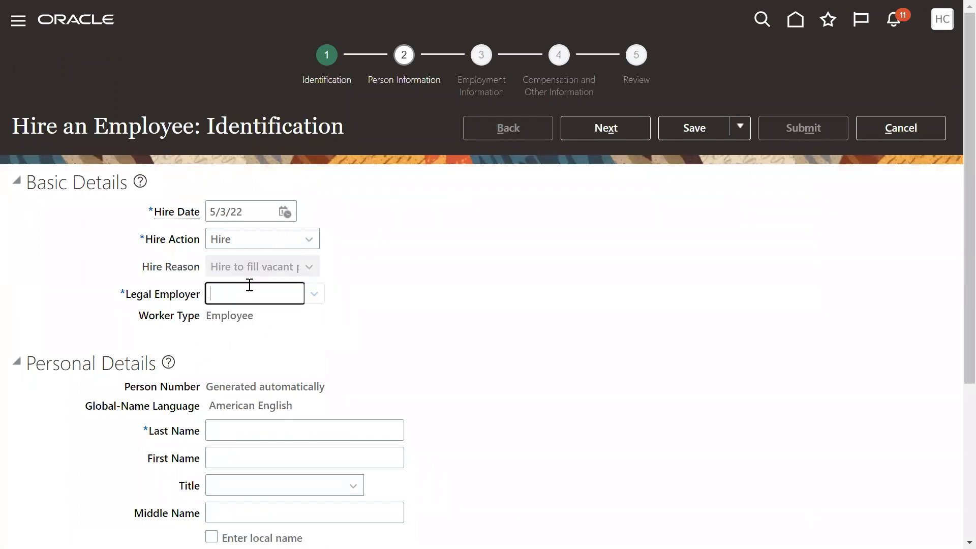
pyautogui.write('US1')
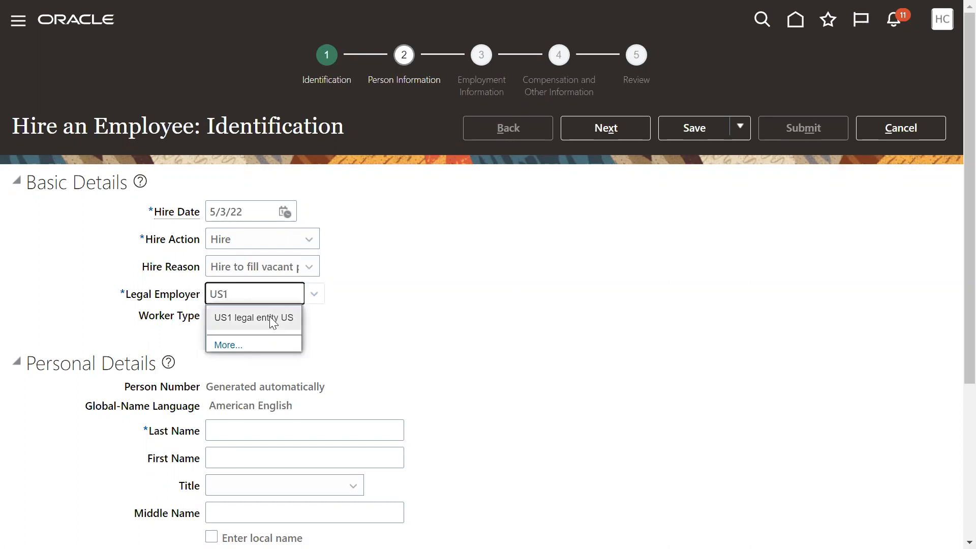
pyautogui.click(269, 317)
pyautogui.moveTo(120, 294); pyautogui.dragTo(199, 307)
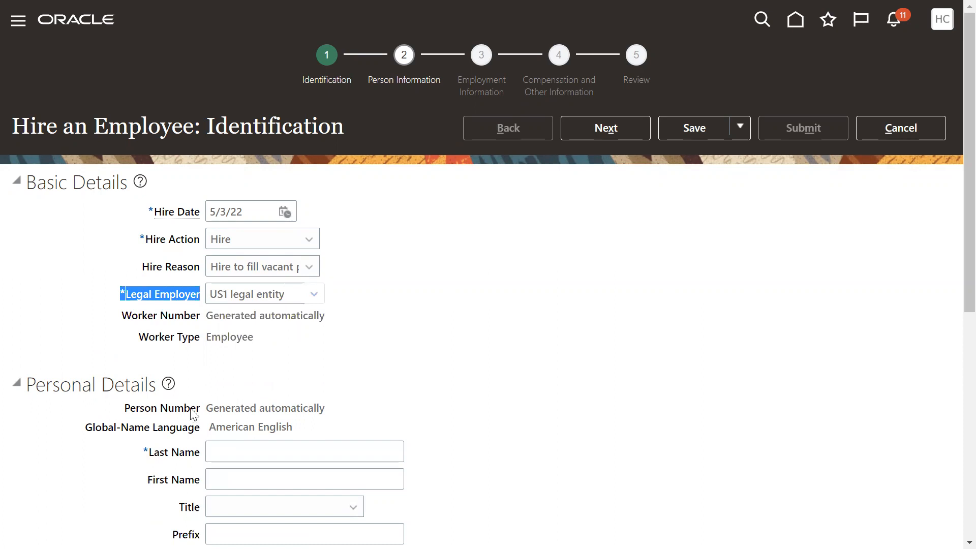
# Enter the employee's last name and first name in the personal details.
pyautogui.scroll(-3, 244, 356)
pyautogui.click(259, 302)
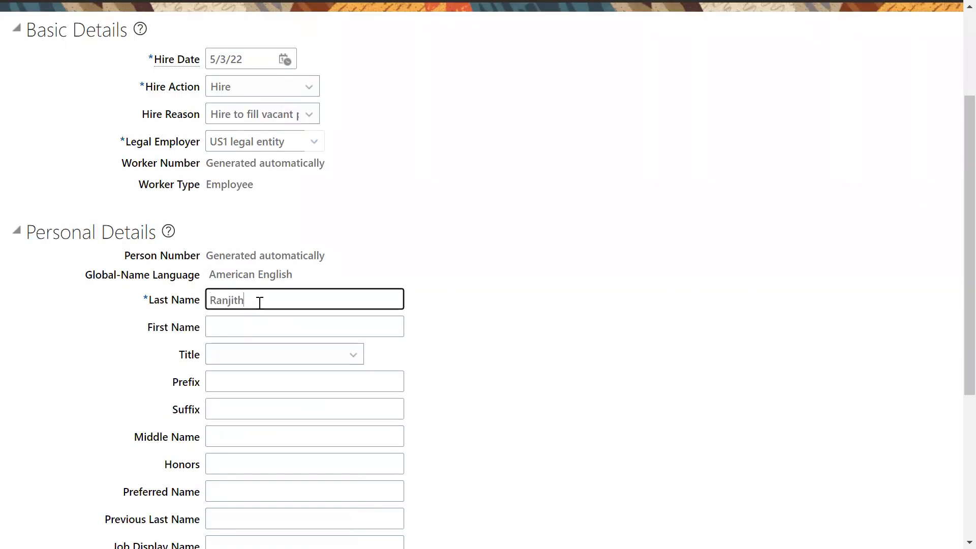
pyautogui.press('Tab')
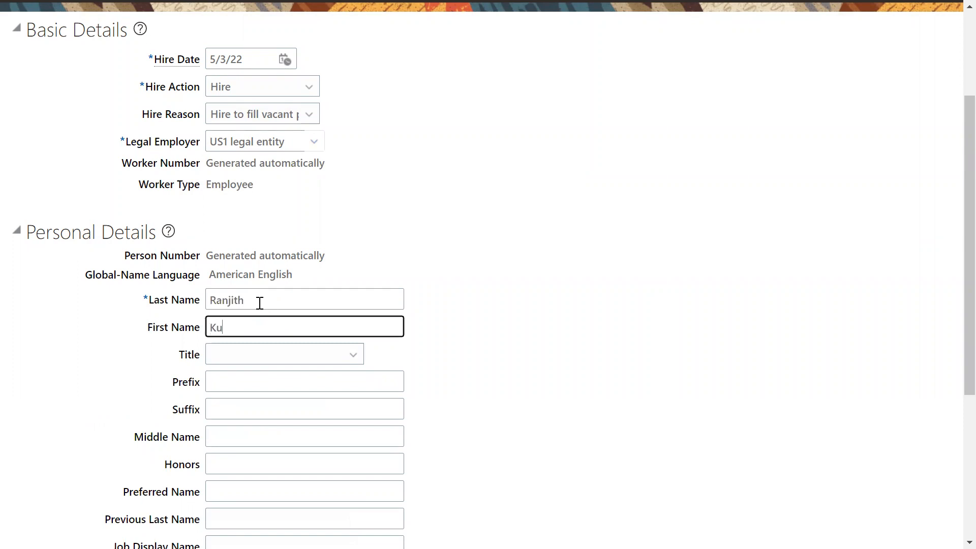
# Set the employee's gender to Male and enter the date of birth.
pyautogui.press('Tab')
pyautogui.press('Tab')
pyautogui.press('Tab')
pyautogui.press('Tab')
pyautogui.press('Tab')
pyautogui.press('Tab')
pyautogui.press('Tab')
pyautogui.press('Tab')
pyautogui.press('Tab')
pyautogui.press('Tab')
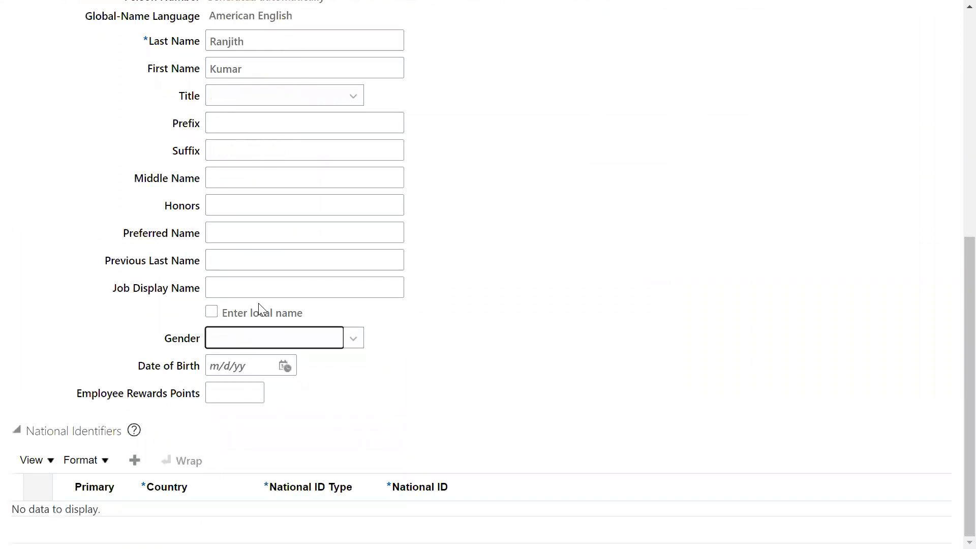
pyautogui.write('M')
pyautogui.press('Tab')
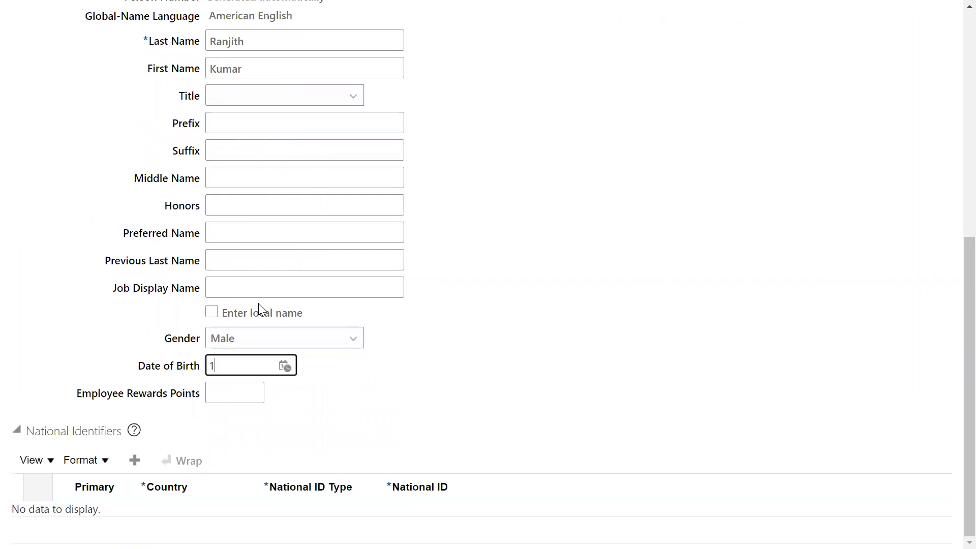
pyautogui.press('Tab')
# Add a United States national identifier of the Social Security Number type and enter the employee's national ID.
pyautogui.click(135, 460)
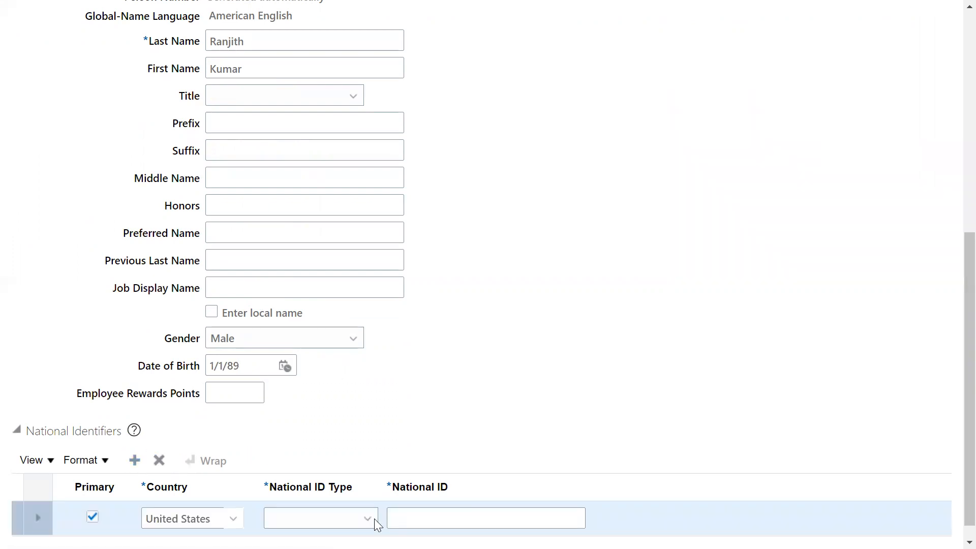
pyautogui.click(375, 519)
pyautogui.click(316, 466)
pyautogui.click(420, 511)
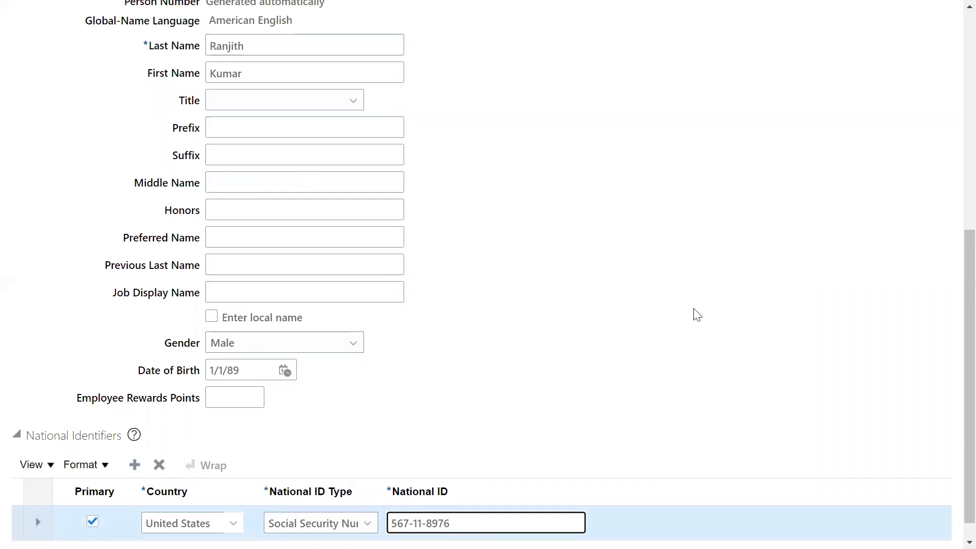
# Advance the hire from identification to the person information stage and go to the home address section.
pyautogui.scroll(8, 646, 219)
pyautogui.click(590, 101)
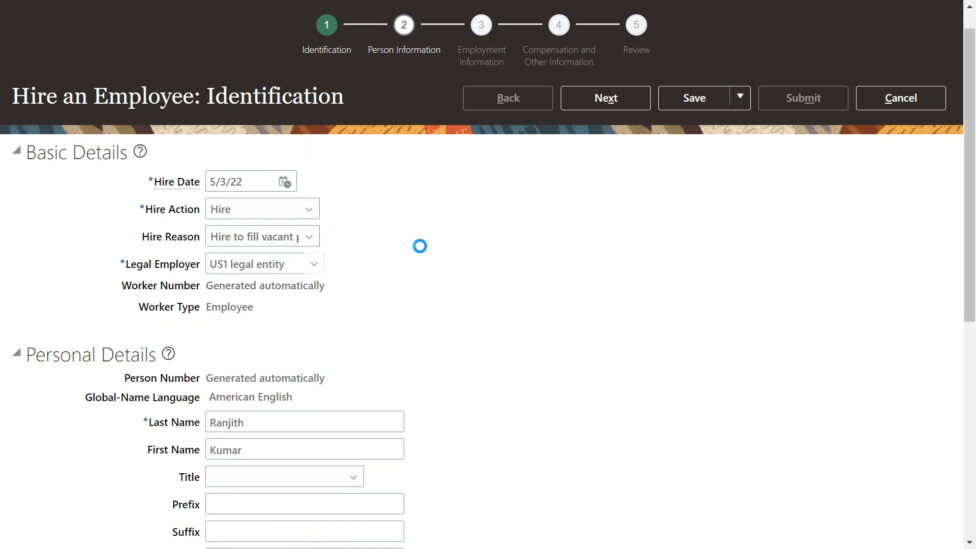
pyautogui.scroll(-5, 315, 253)
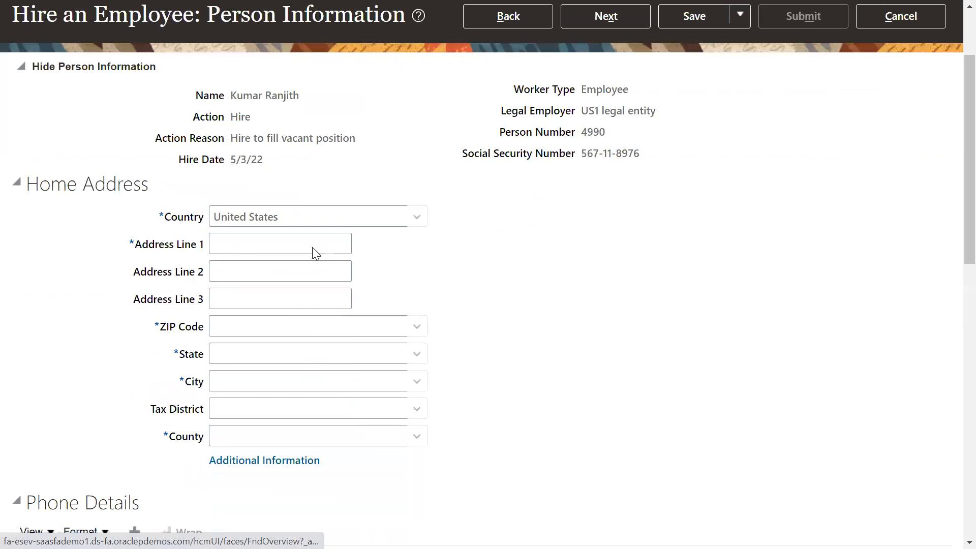
pyautogui.doubleClick(60, 65)
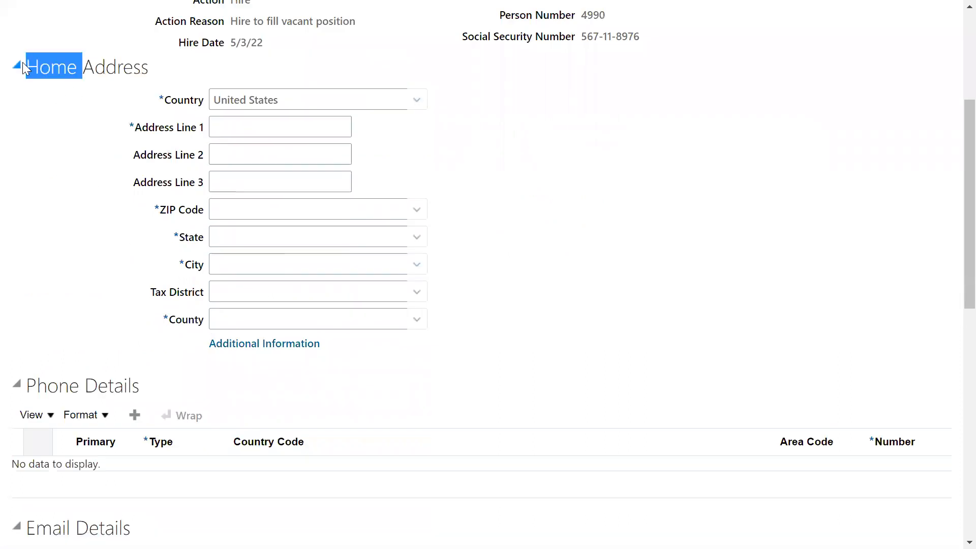
# Fill in the first address line and the ZIP code of the employee's United States home address.
pyautogui.click(283, 129)
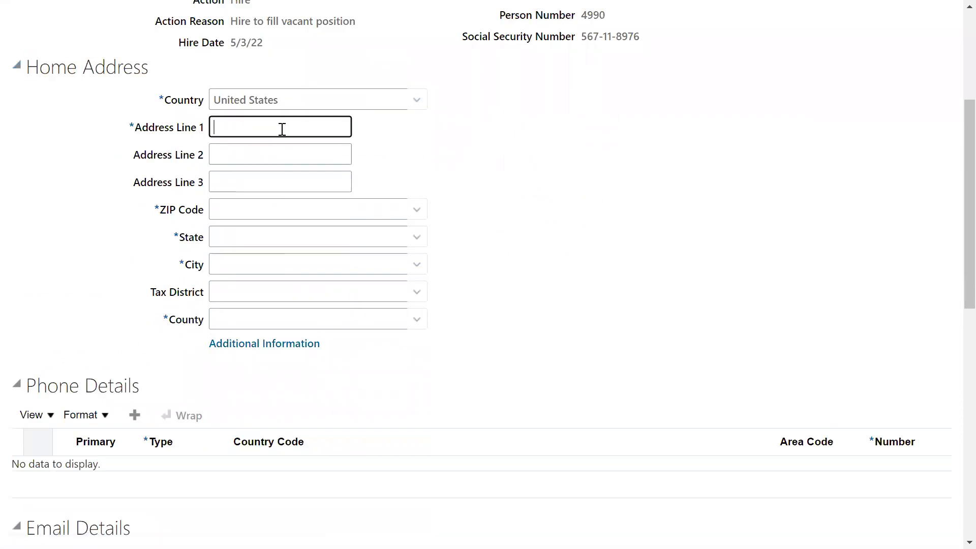
pyautogui.write('nEWyORK')
pyautogui.press('Tab')
pyautogui.hotkey('shift', 'Tab')
pyautogui.write('n')
pyautogui.press('BackSpace')
pyautogui.write('NewYork')
pyautogui.press('Tab')
pyautogui.press('Tab')
pyautogui.press('Tab')
pyautogui.write('12200')
pyautogui.press('Tab')
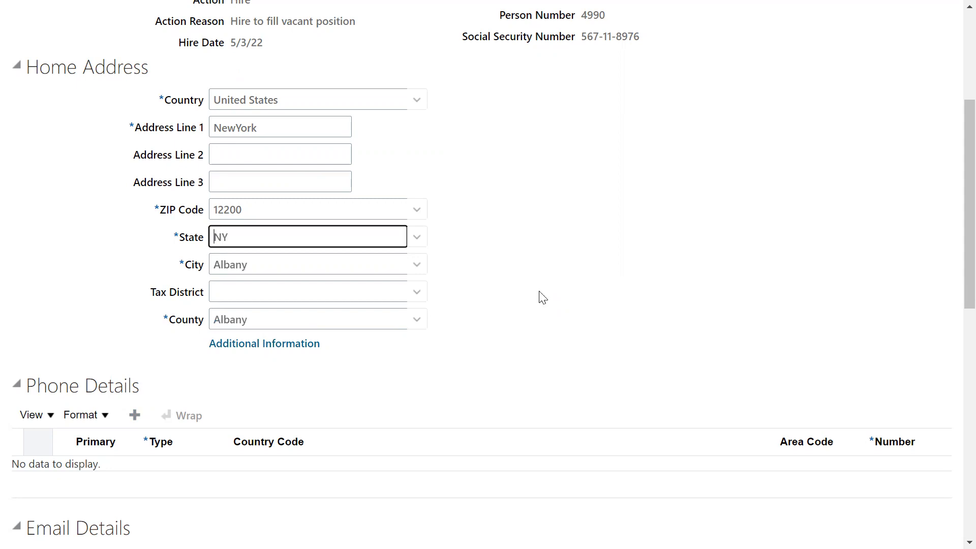
# Set the employee's marital status to Married in the legislative information, past the phone and email details.
pyautogui.scroll(-3, 61, 212)
pyautogui.click(58, 234)
pyautogui.doubleClick(59, 234)
pyautogui.scroll(-3, 58, 284)
pyautogui.doubleClick(46, 224)
pyautogui.scroll(-3, 94, 407)
pyautogui.click(244, 307)
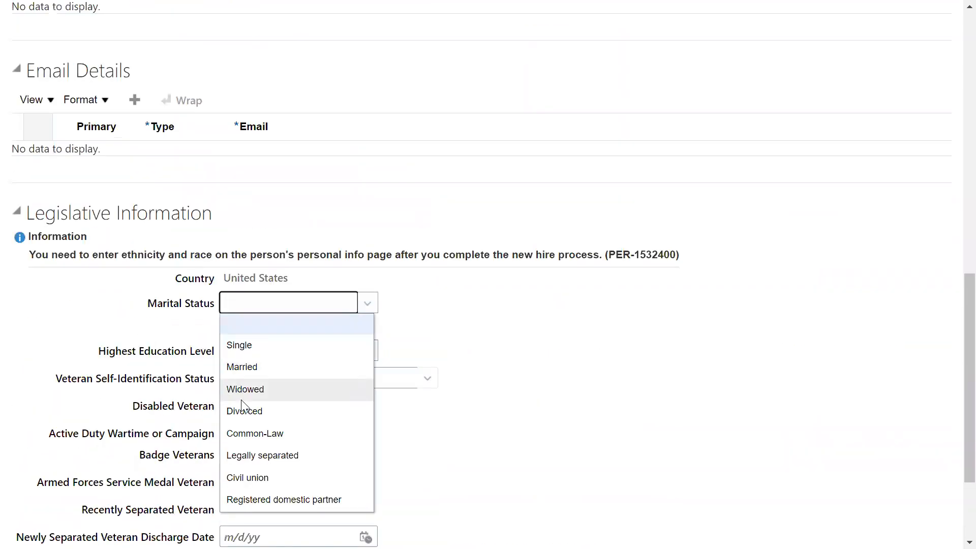
pyautogui.click(244, 372)
# Expand the citizenship and visa information and look through the citizenship, passport, visa and contact type fields.
pyautogui.scroll(-3, 152, 377)
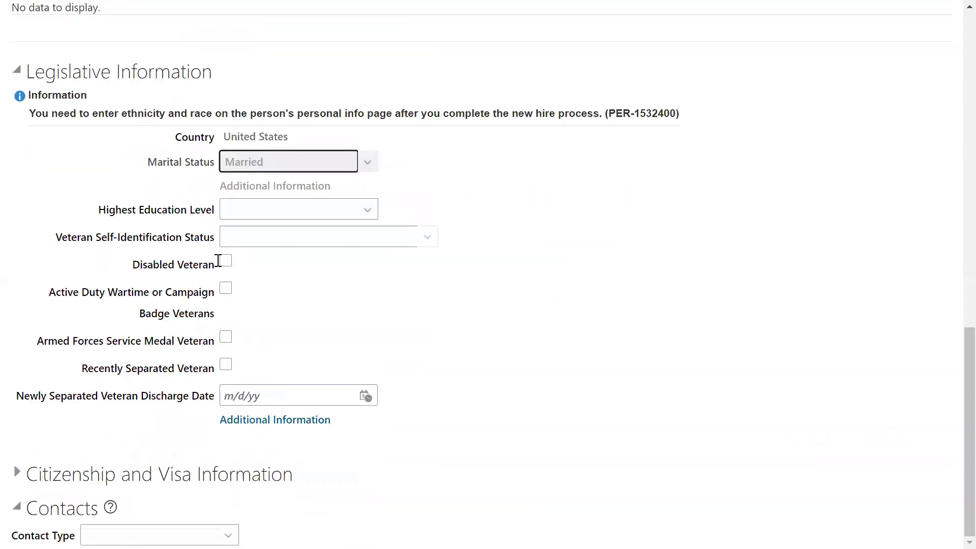
pyautogui.moveTo(62, 474); pyautogui.dragTo(71, 474)
pyautogui.click(17, 472)
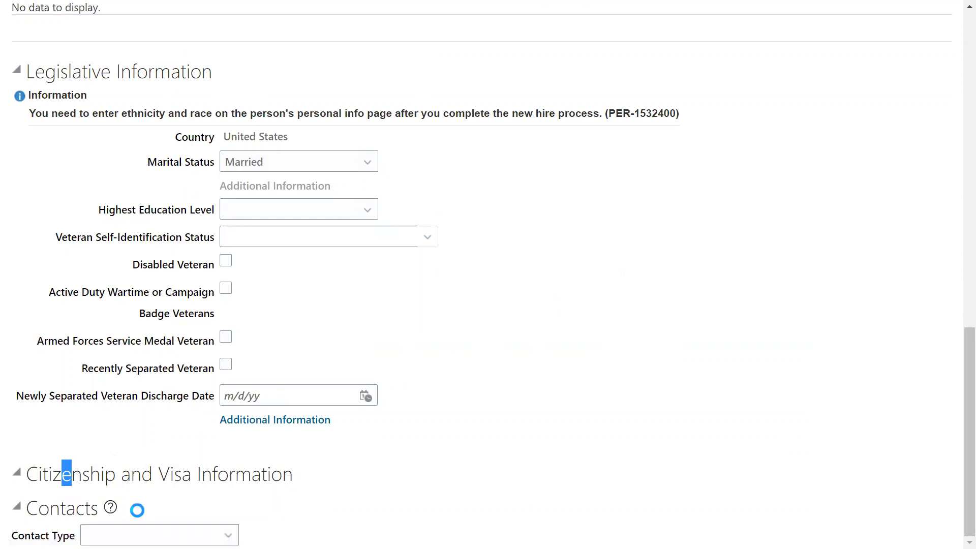
pyautogui.scroll(-5, 143, 471)
pyautogui.doubleClick(73, 275)
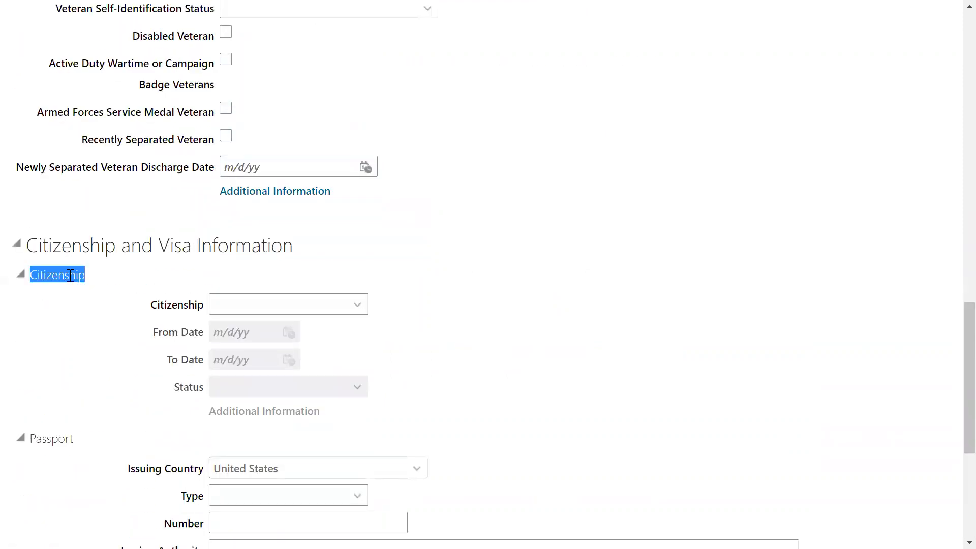
pyautogui.scroll(-5, 75, 311)
pyautogui.doubleClick(51, 210)
pyautogui.doubleClick(57, 429)
pyautogui.scroll(-2, 153, 482)
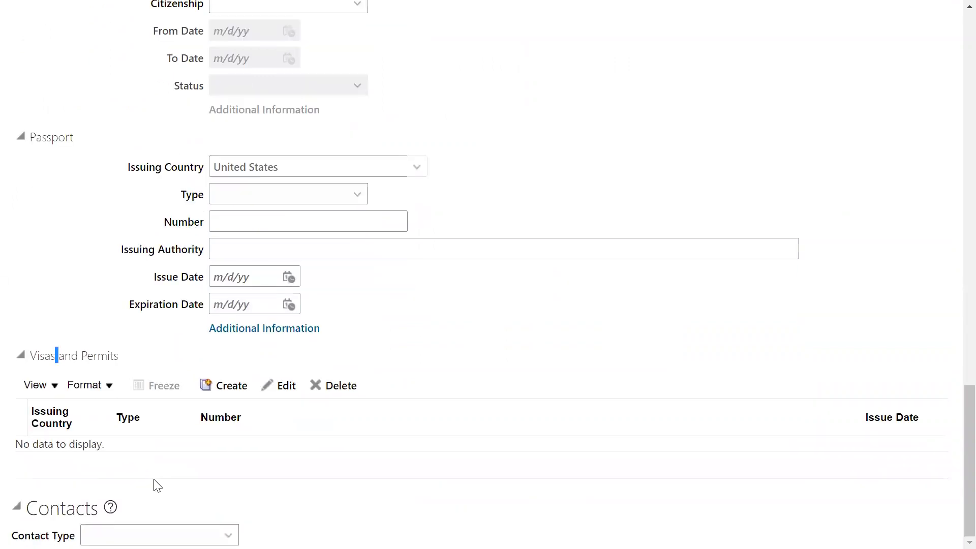
pyautogui.click(149, 526)
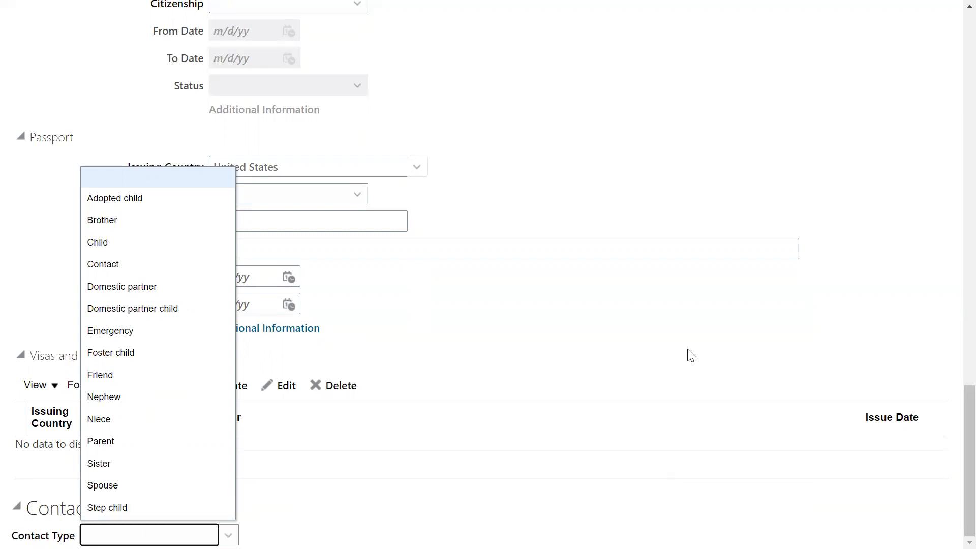
# Advance to the employment information stage and set the assignment's business unit to US1 Business Unit.
pyautogui.scroll(9, 654, 230)
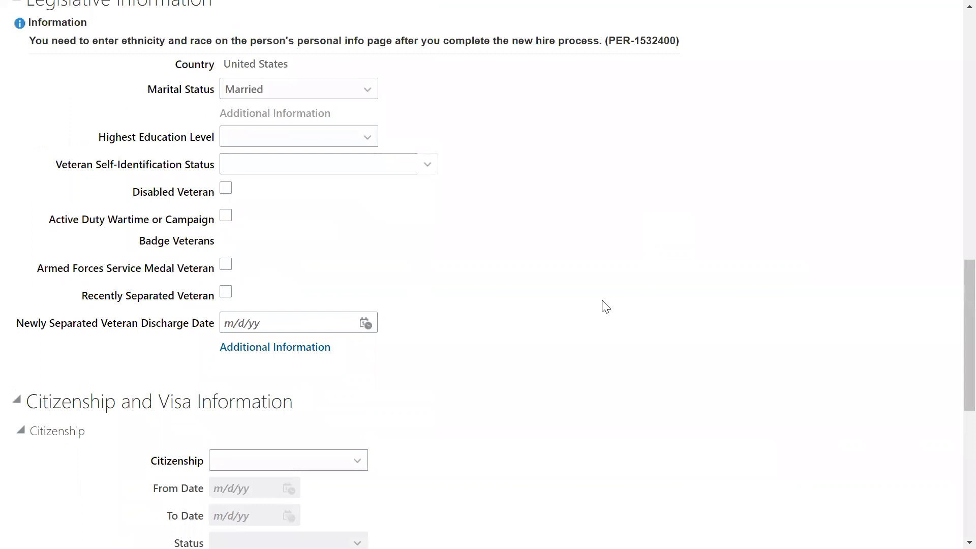
pyautogui.scroll(20, 605, 306)
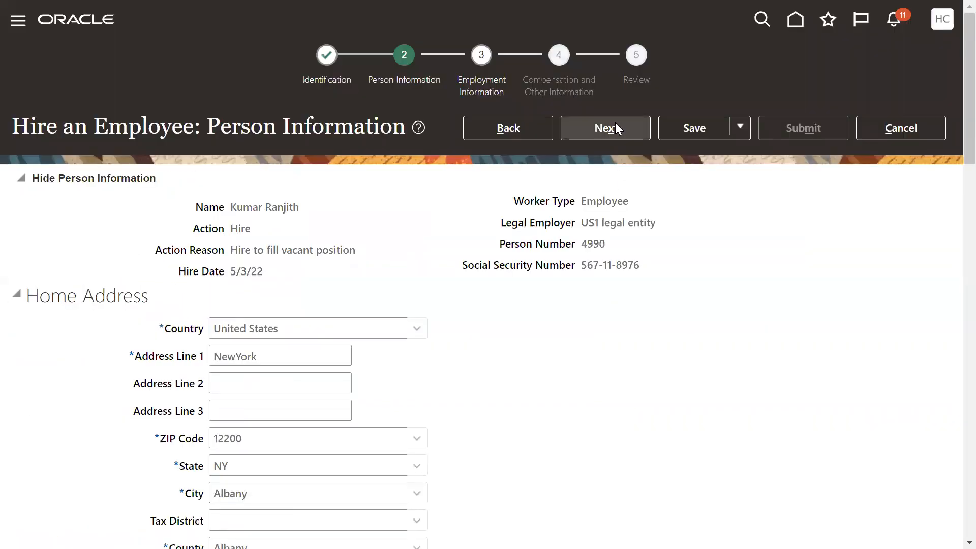
pyautogui.click(616, 123)
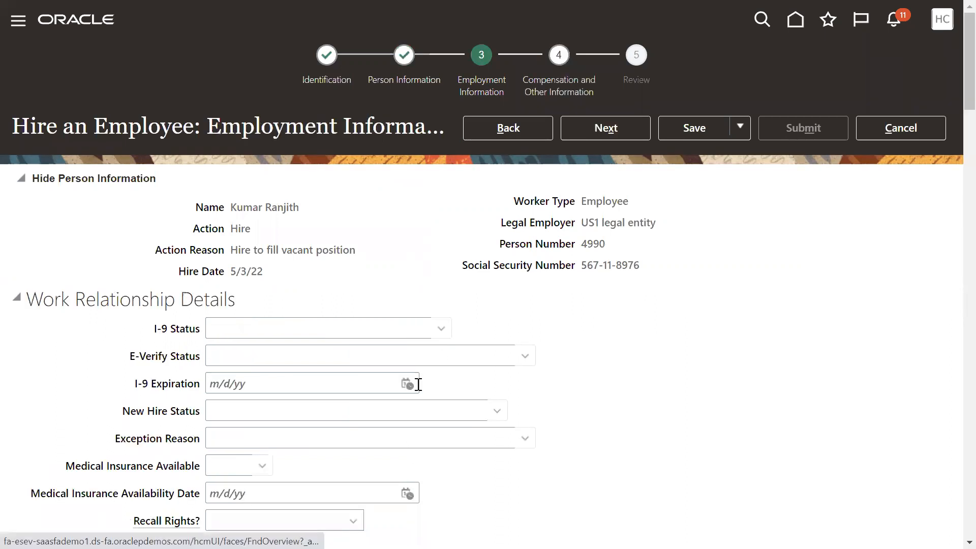
pyautogui.scroll(-6, 414, 386)
pyautogui.scroll(-3, 343, 410)
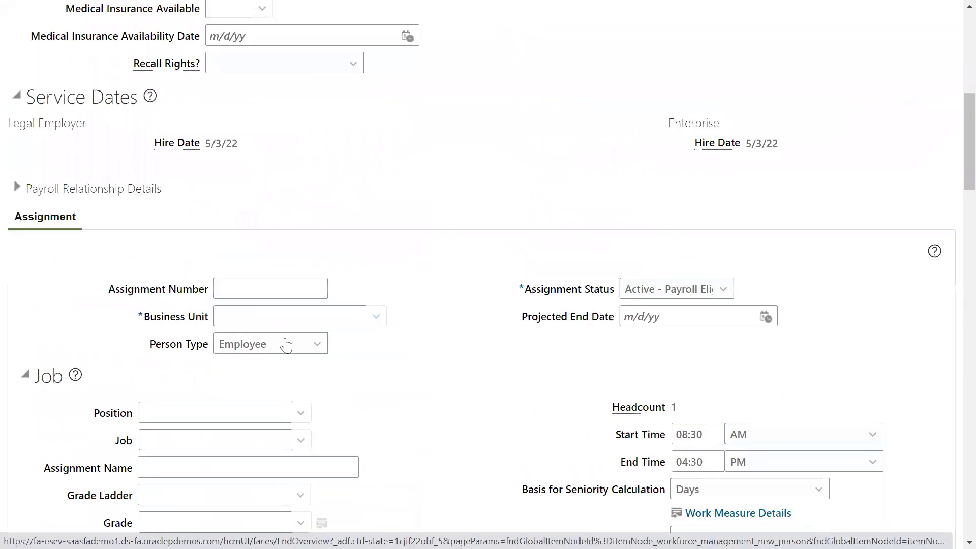
pyautogui.click(274, 314)
pyautogui.write('US1')
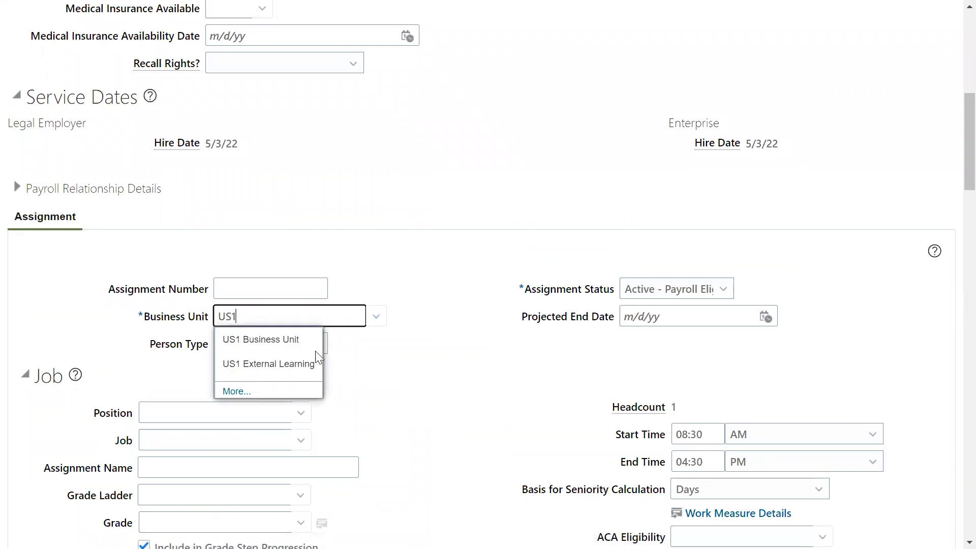
pyautogui.click(320, 338)
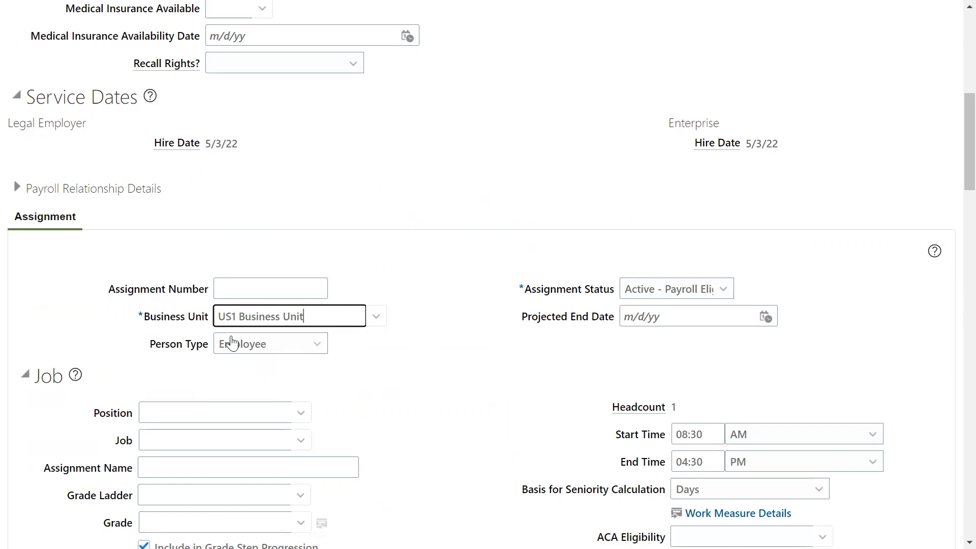
# Examine the assignment's job, manager change, payroll, collective agreement and location headcount sections.
pyautogui.scroll(-3, 213, 276)
pyautogui.scroll(-1, 213, 277)
pyautogui.click(208, 288)
pyautogui.scroll(-3, 157, 342)
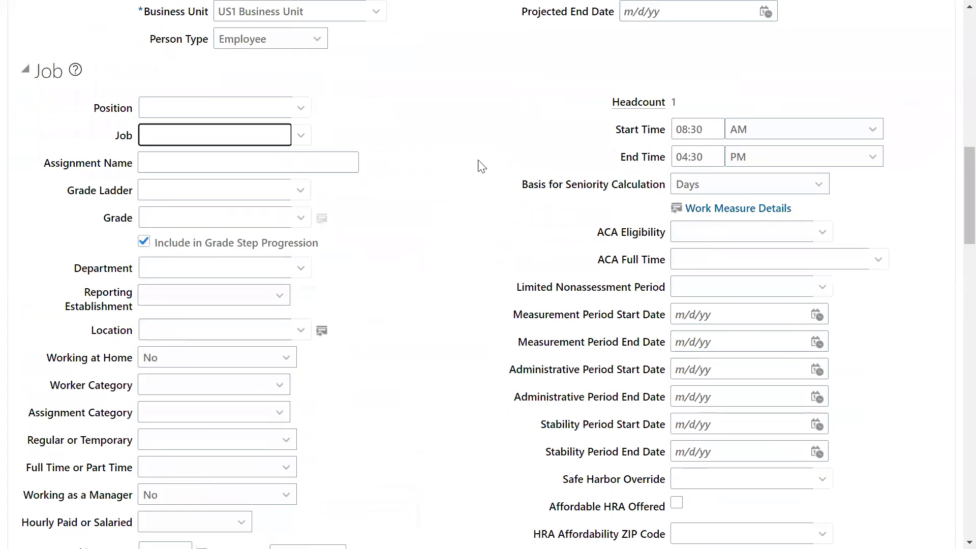
pyautogui.scroll(-20, 168, 365)
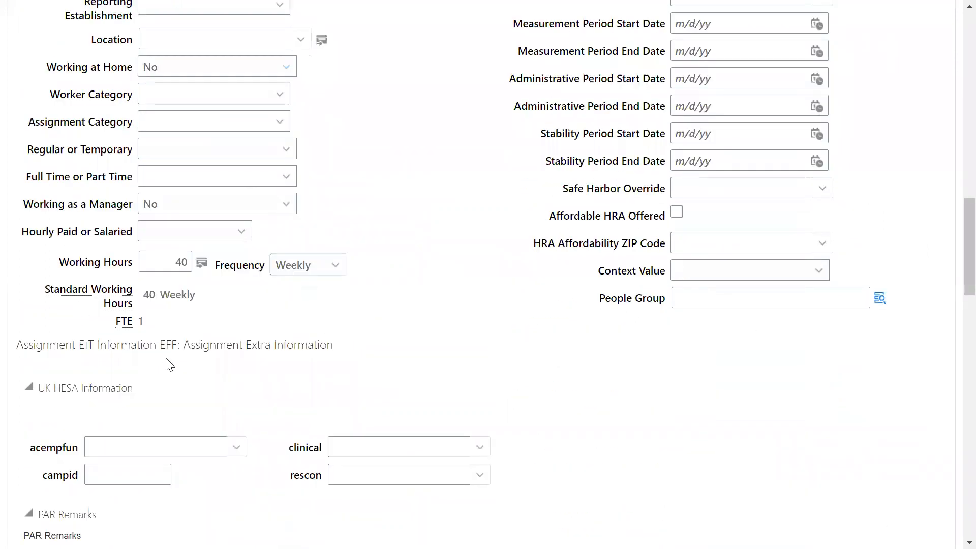
pyautogui.scroll(-12, 169, 365)
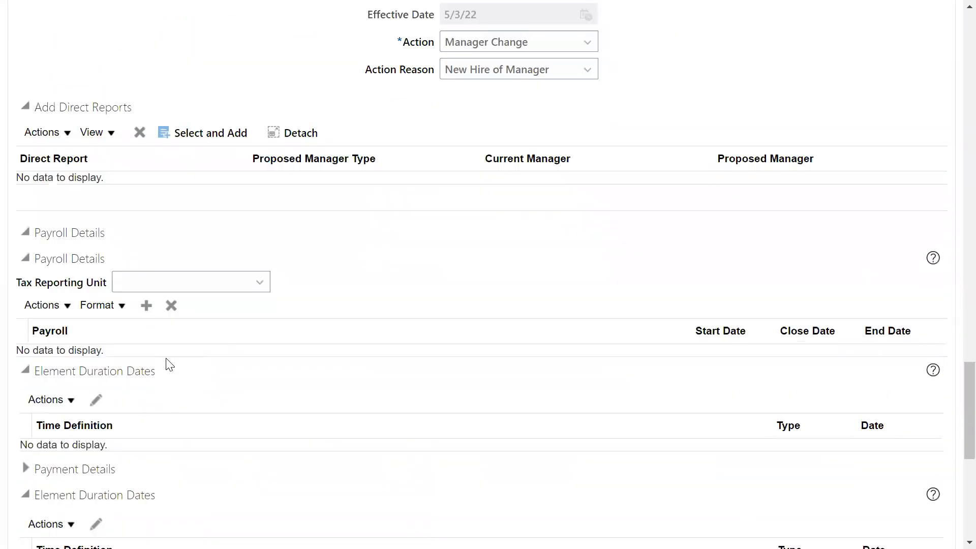
pyautogui.scroll(-1, 169, 365)
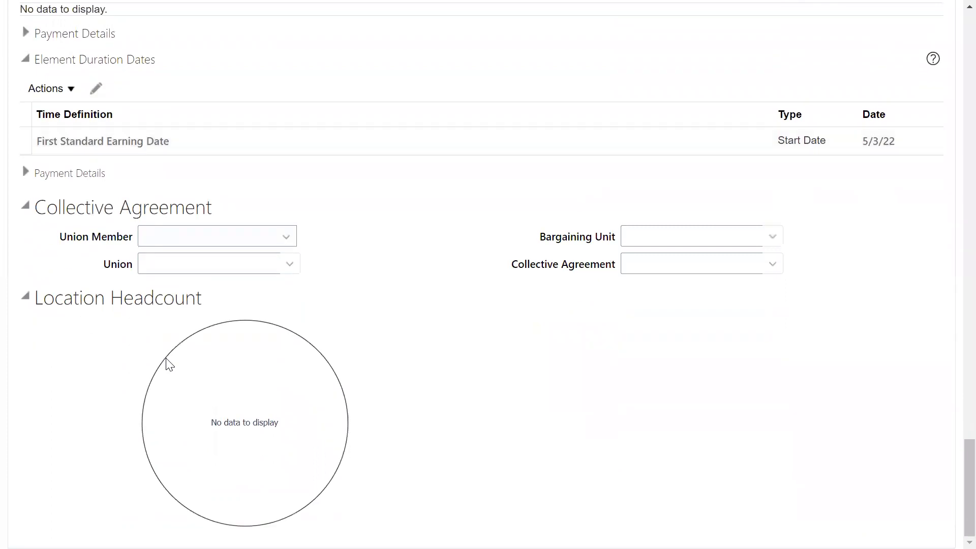
pyautogui.scroll(16, 169, 365)
pyautogui.scroll(17, 169, 365)
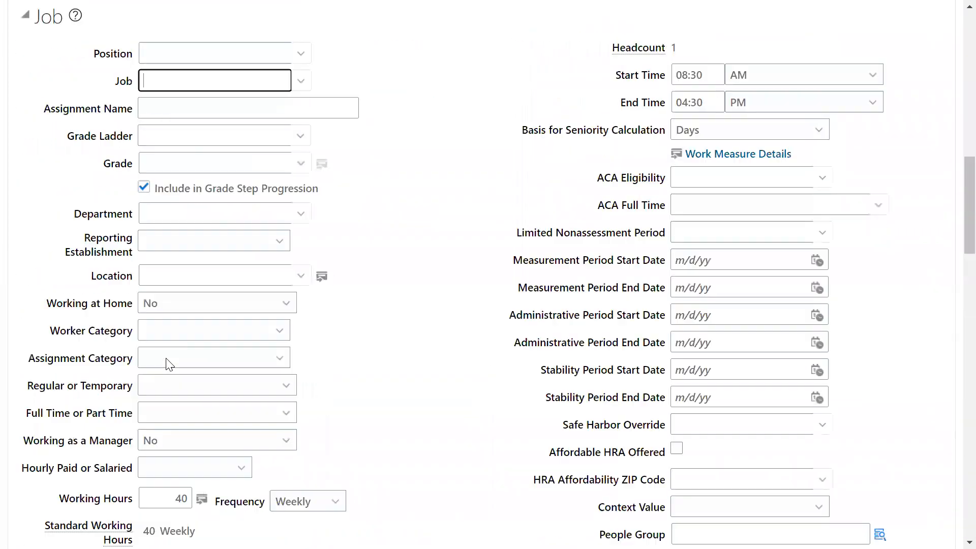
# Set the assignment's job to Finance Administrator and choose the location matching "Redw".
pyautogui.scroll(2, 178, 325)
pyautogui.write('Fin')
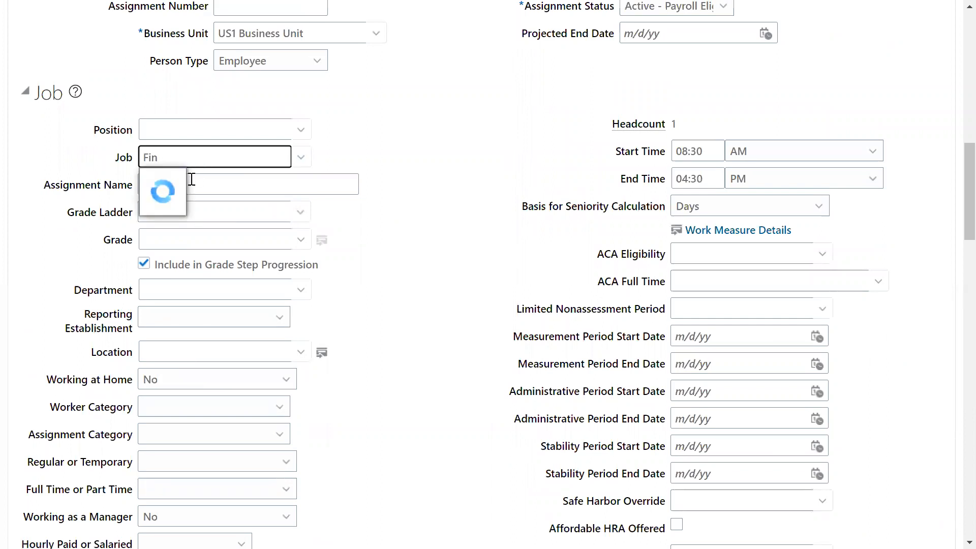
pyautogui.click(185, 181)
pyautogui.click(176, 349)
pyautogui.write('Red')
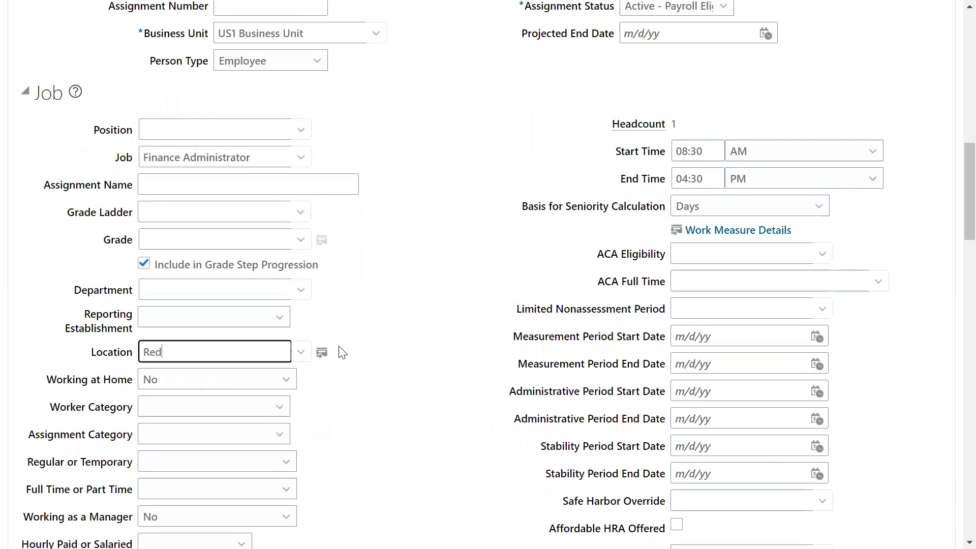
pyautogui.write('w')
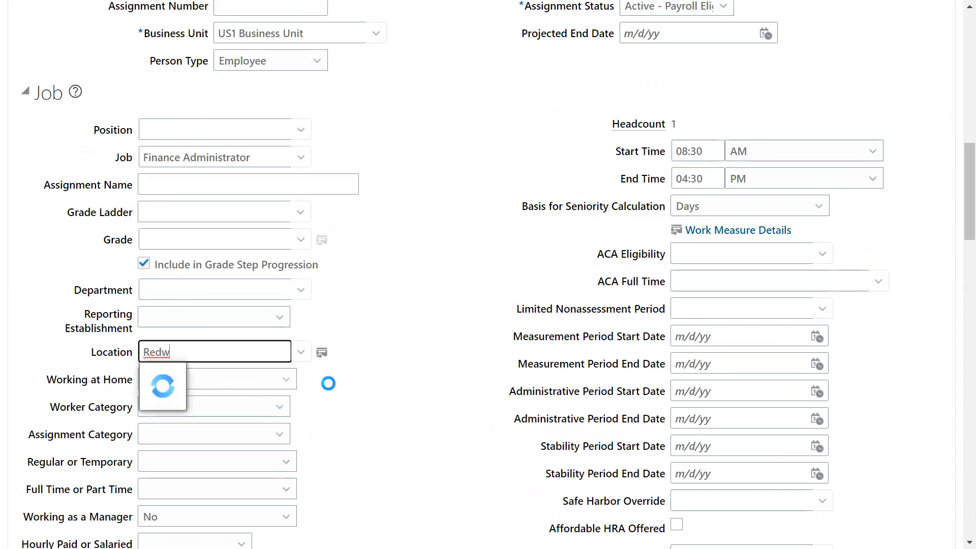
pyautogui.click(220, 376)
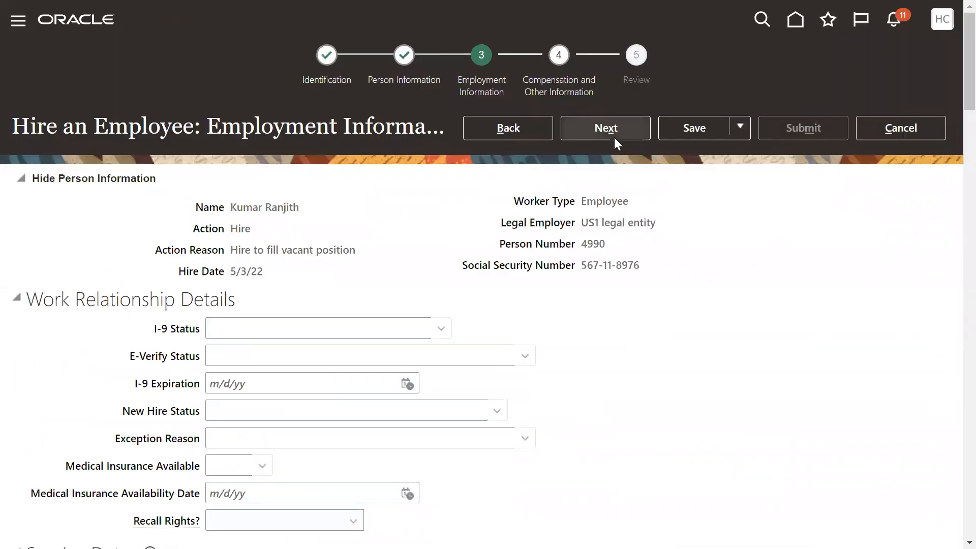
# Advance through the compensation stage to the review without entering a salary, and submit the hire request.
pyautogui.click(615, 135)
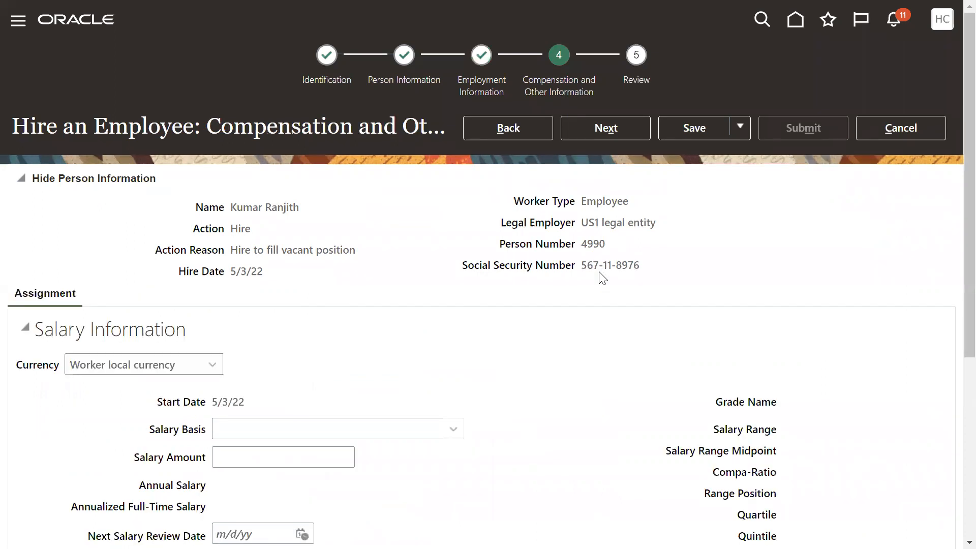
pyautogui.click(458, 434)
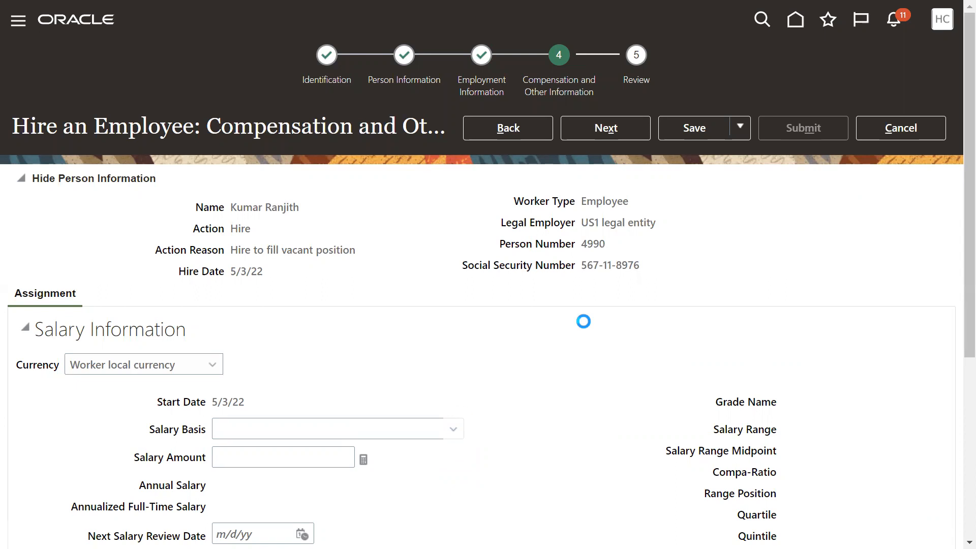
pyautogui.click(599, 310)
pyautogui.click(623, 128)
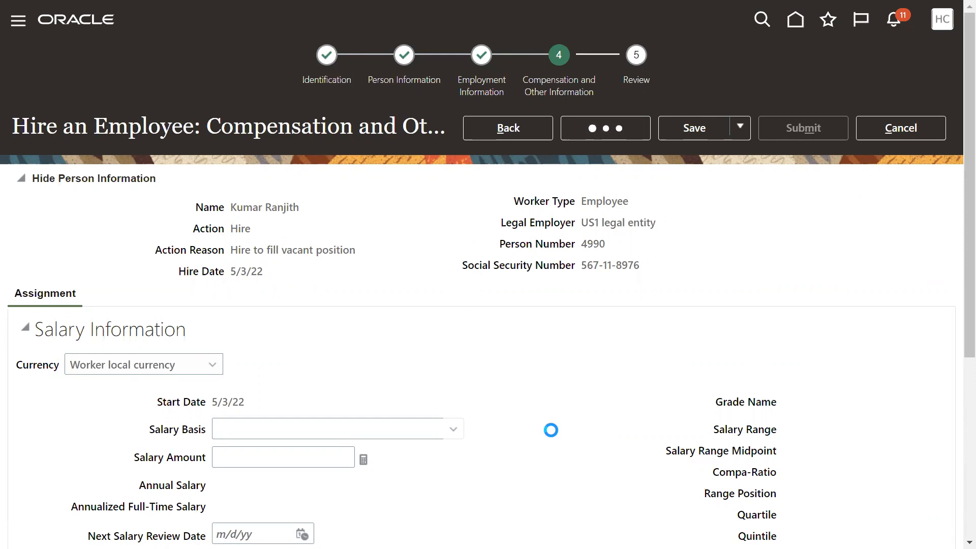
pyautogui.click(812, 137)
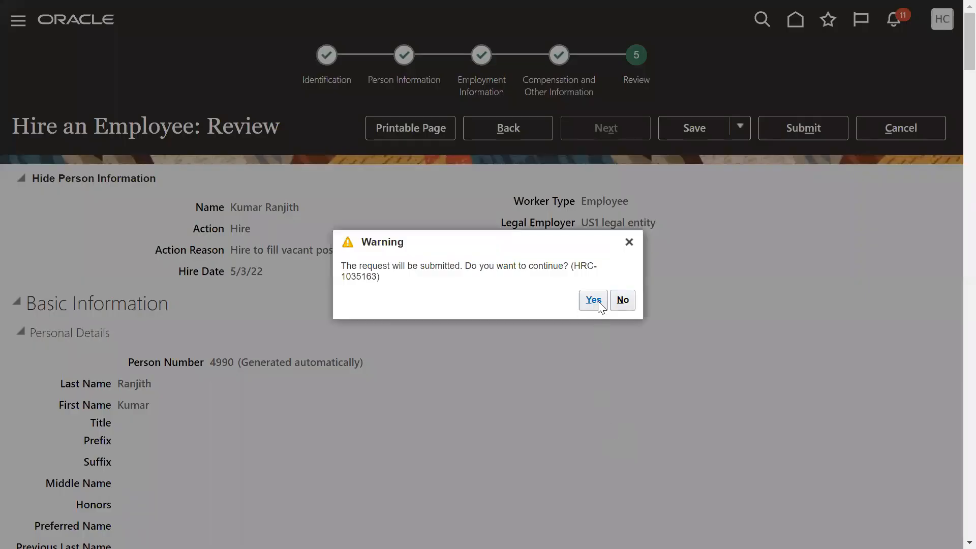
pyautogui.click(593, 301)
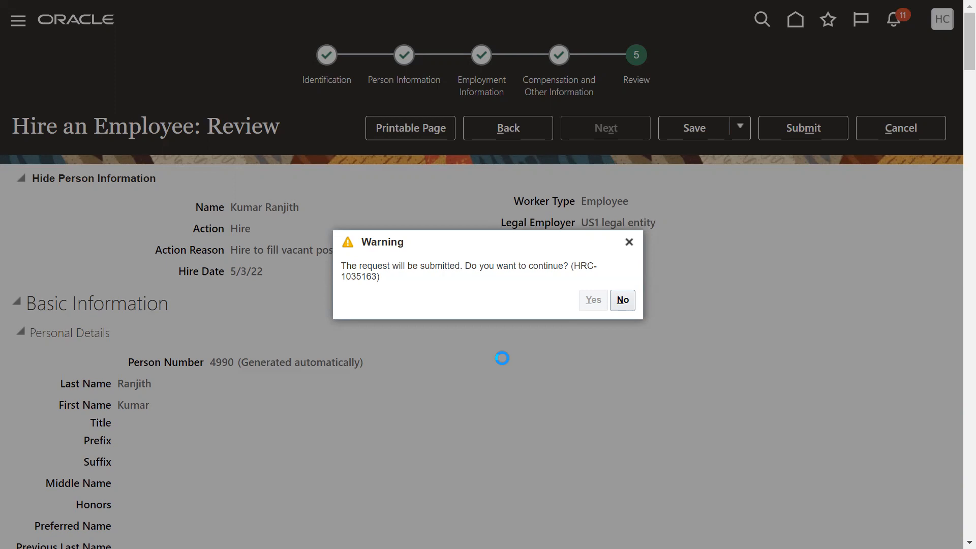
# Switch to the Notepad notes and highlight the implementation user, transactional user, HCM and Non-HCM user lines.
pyautogui.hotkey('alt', 'Tab')
pyautogui.hotkey('alt', 'Tab')
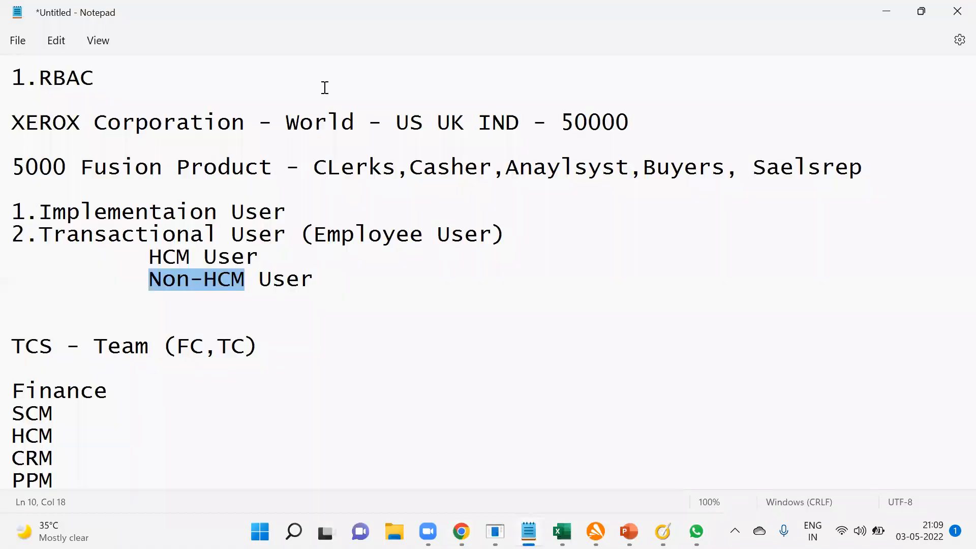
pyautogui.moveTo(12, 213); pyautogui.dragTo(297, 212)
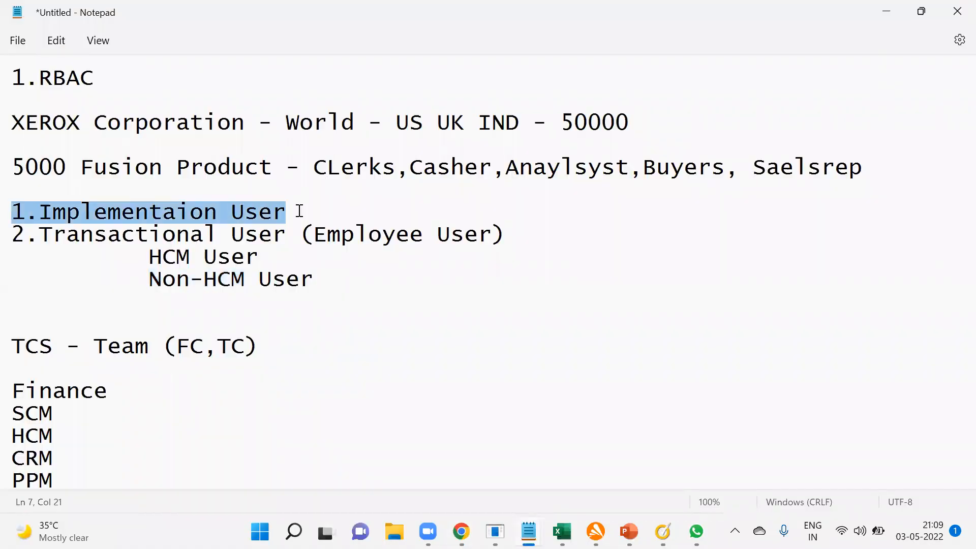
pyautogui.moveTo(12, 235); pyautogui.dragTo(543, 236)
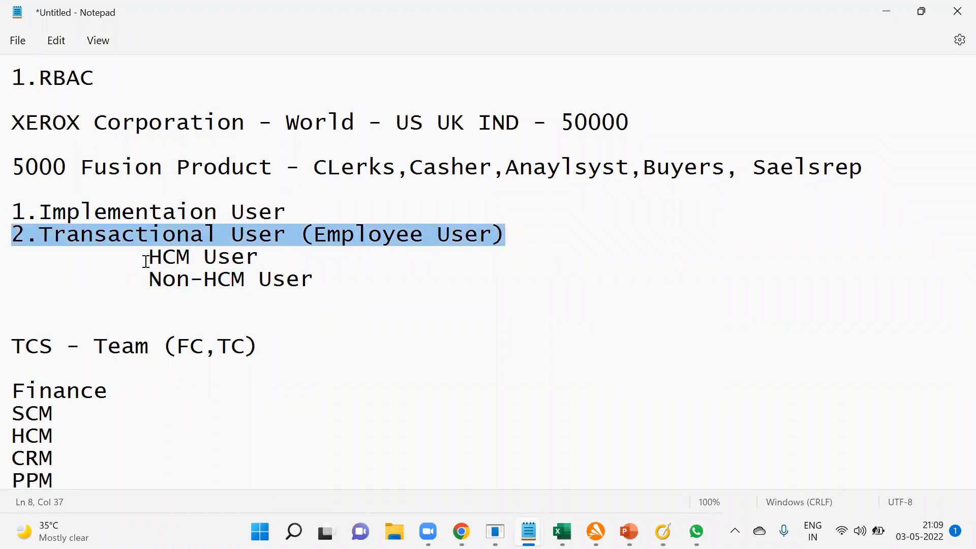
pyautogui.moveTo(149, 257); pyautogui.dragTo(317, 279)
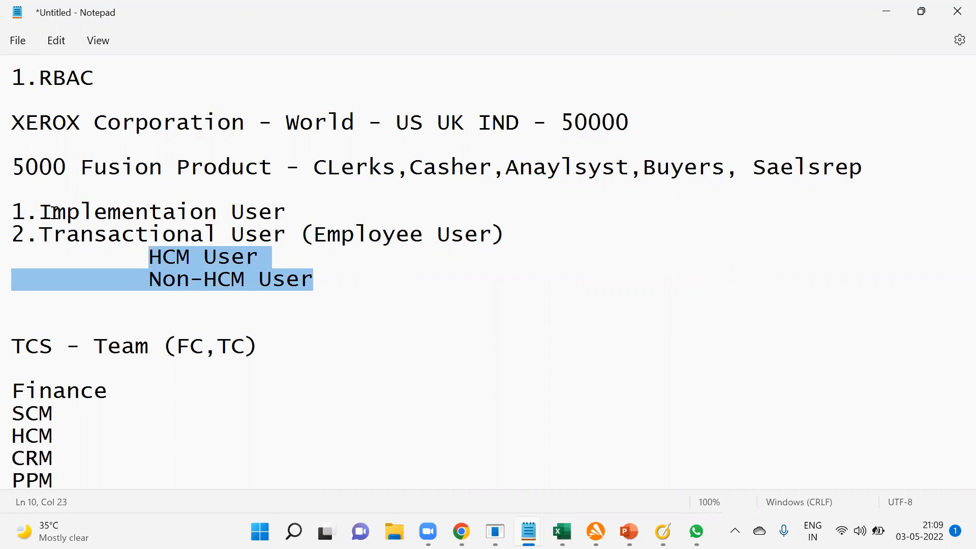
# Highlight the implementation user line and the transactional user text in the notes.
pyautogui.tripleClick(16, 218)
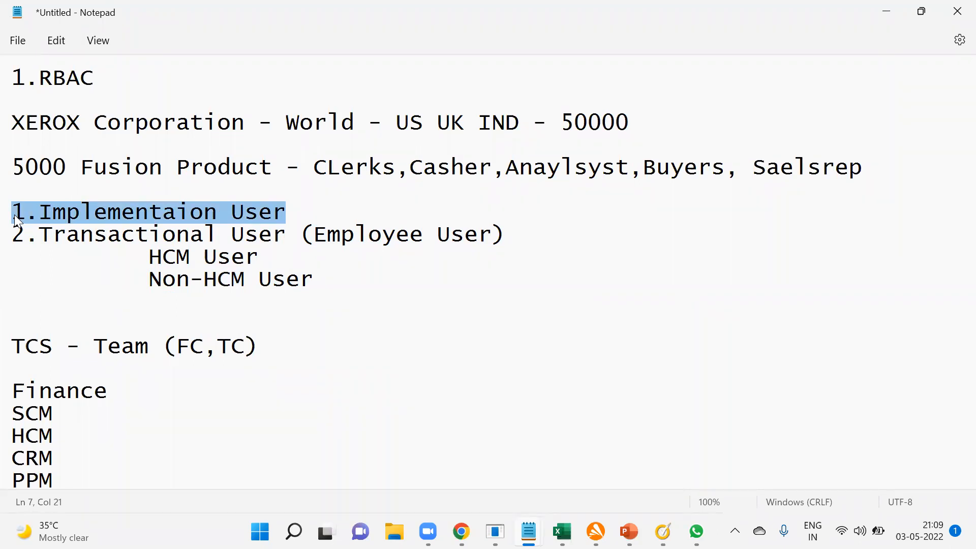
pyautogui.moveTo(15, 234); pyautogui.dragTo(300, 236)
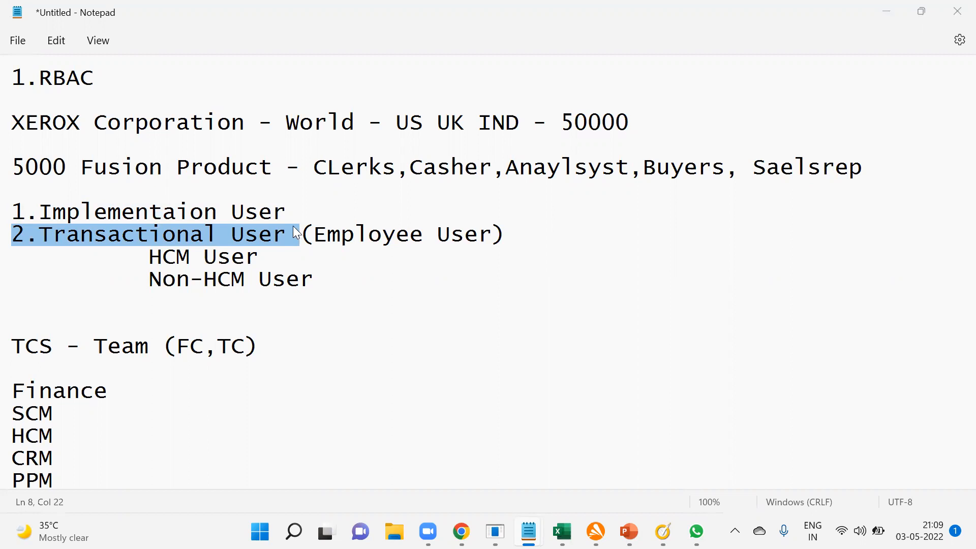
# Switch back to Oracle Fusion, acknowledge the hire submission and open the Security Console.
pyautogui.hotkey('alt', 'Tab')
pyautogui.click(528, 306)
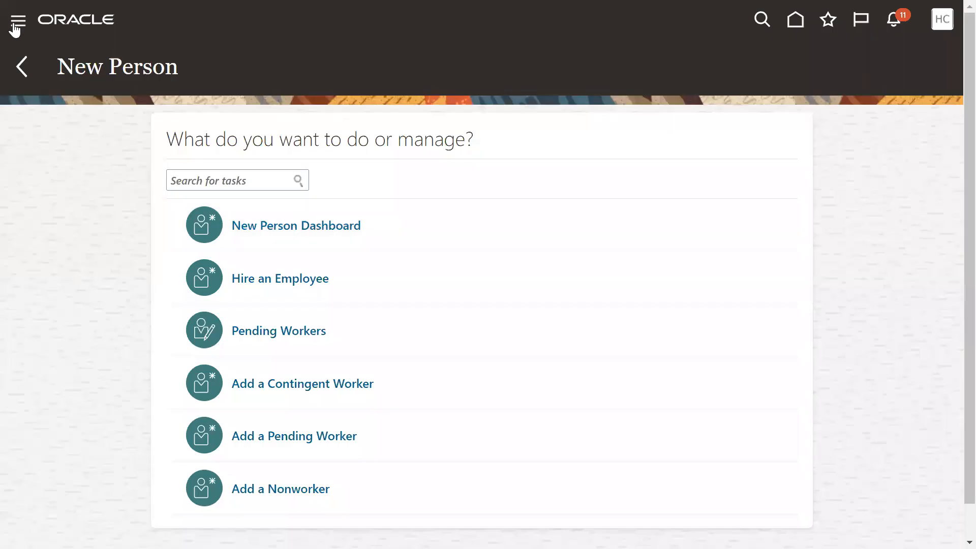
pyautogui.click(14, 25)
pyautogui.scroll(-5, 115, 312)
pyautogui.scroll(-6, 113, 333)
pyautogui.click(92, 404)
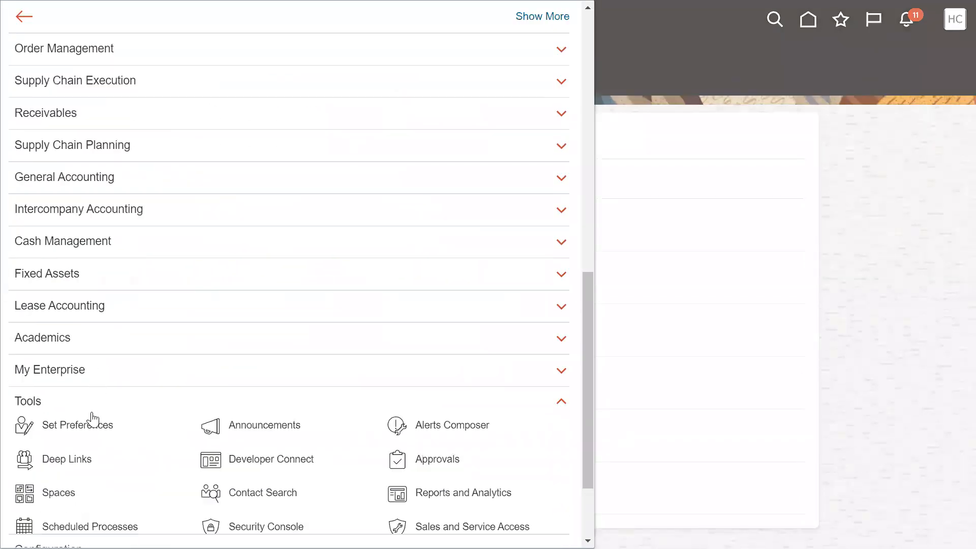
pyautogui.scroll(-4, 152, 397)
pyautogui.click(211, 302)
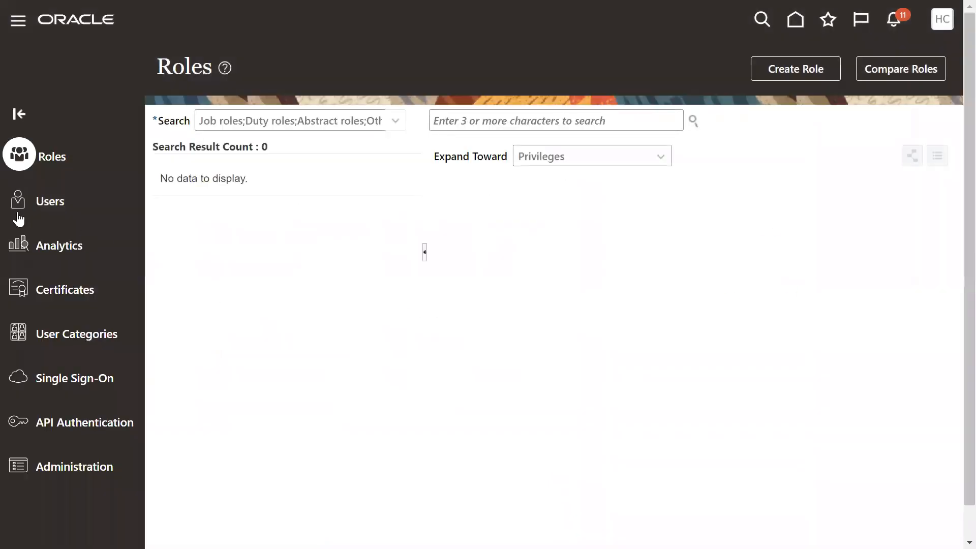
# Search the user accounts by user name for the hired employee's last name.
pyautogui.click(20, 202)
pyautogui.click(537, 120)
pyautogui.press('Return')
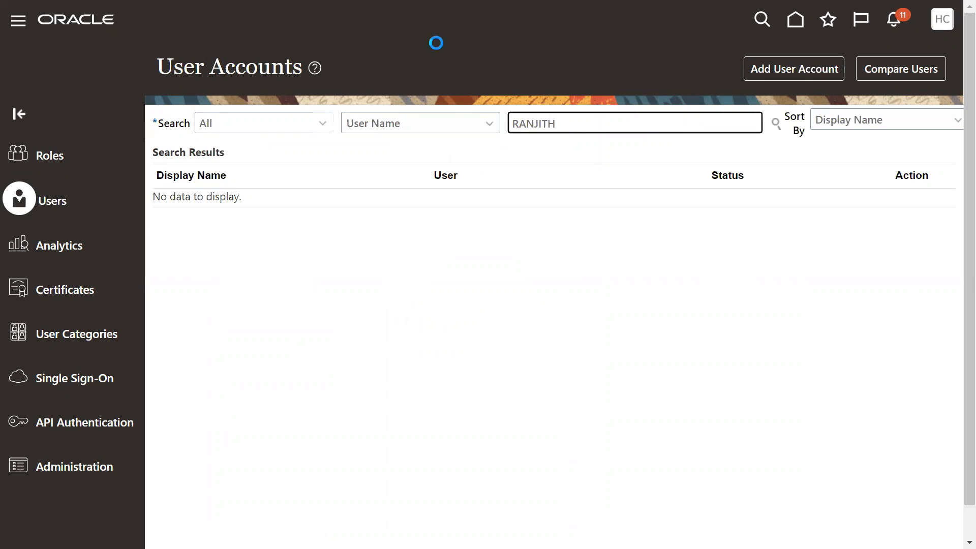
pyautogui.press('F11')
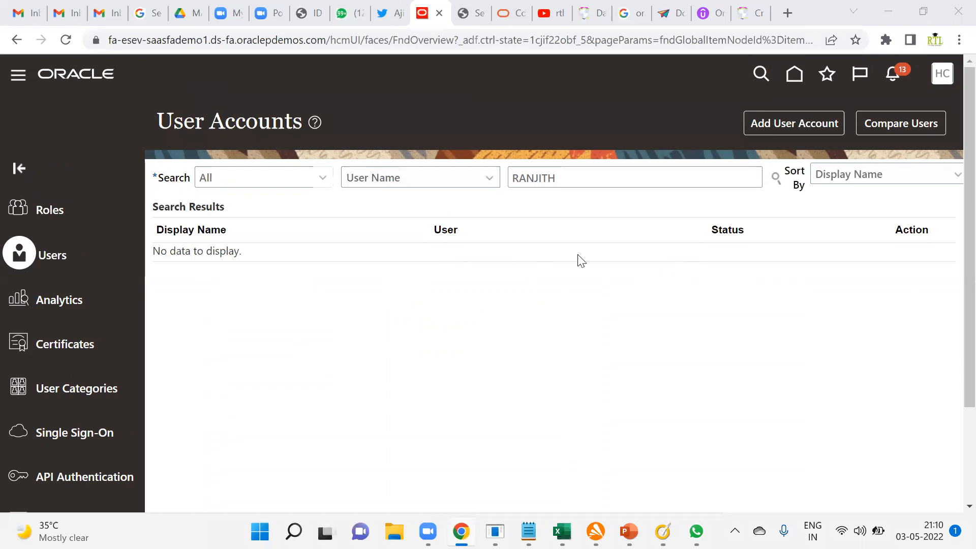
pyautogui.click(586, 178)
pyautogui.press('Return')
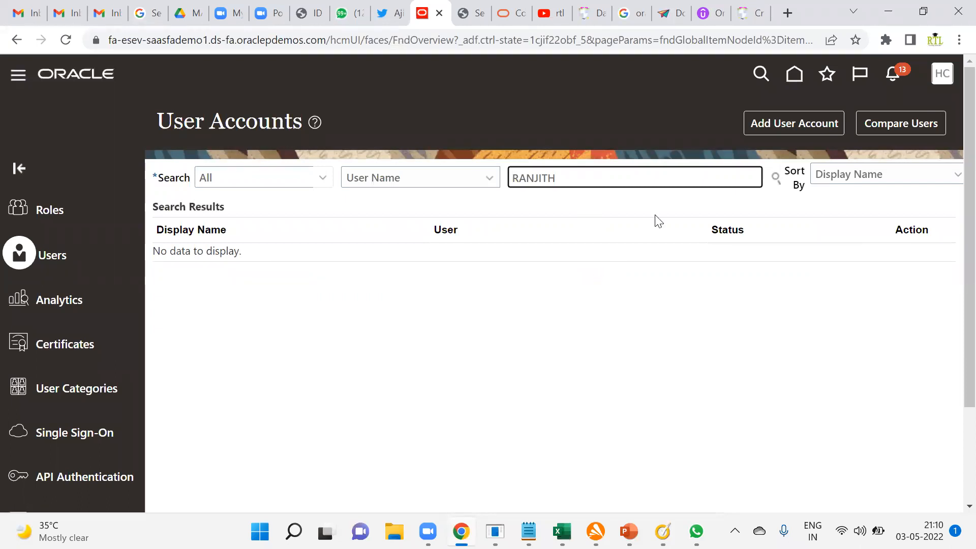
# Search the user accounts for the hired employee's first name instead and open that employee's account details.
pyautogui.moveTo(646, 181); pyautogui.dragTo(298, 175)
pyautogui.press('Return')
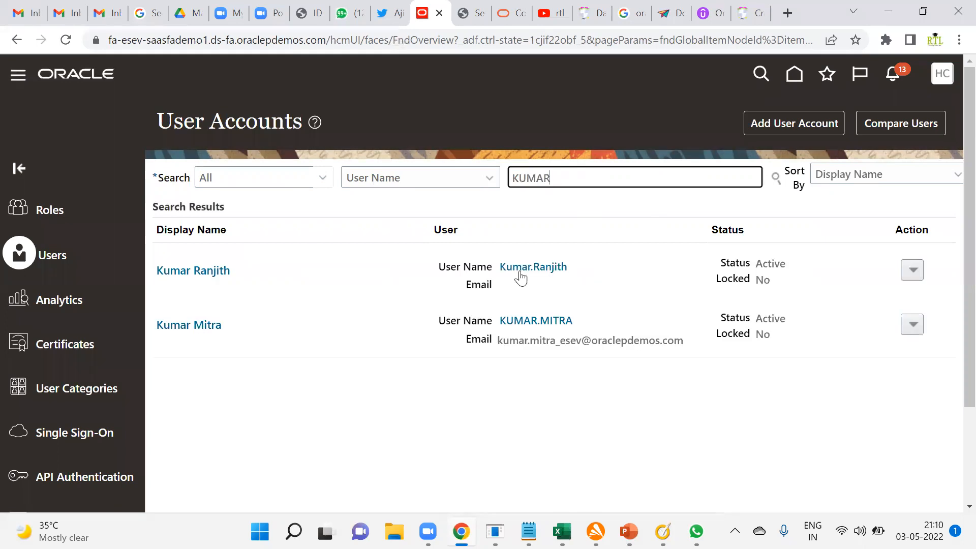
pyautogui.click(523, 270)
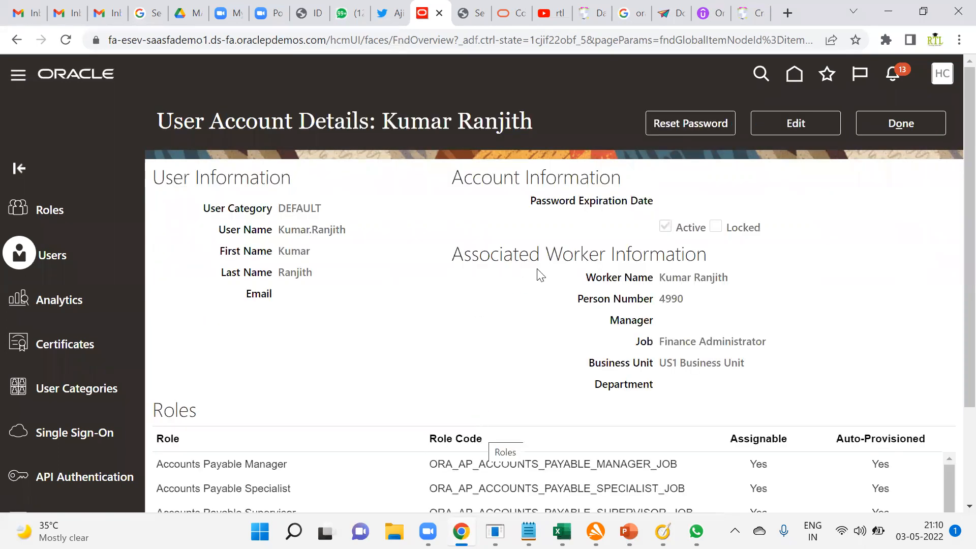
# Examine the account's roles and highlight its associated worker information, from the worker name to the department.
pyautogui.scroll(-2, 590, 209)
pyautogui.moveTo(453, 178); pyautogui.dragTo(721, 305)
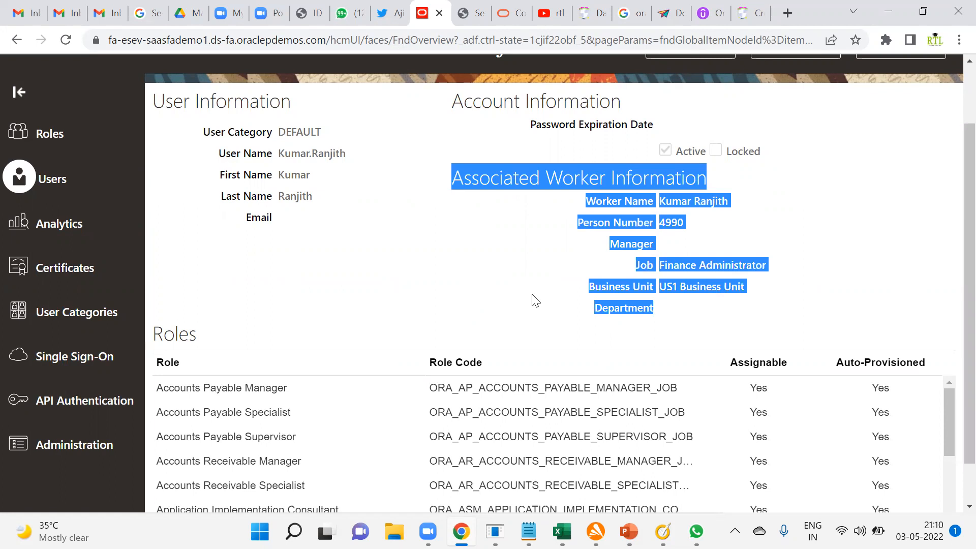
pyautogui.scroll(2, 535, 300)
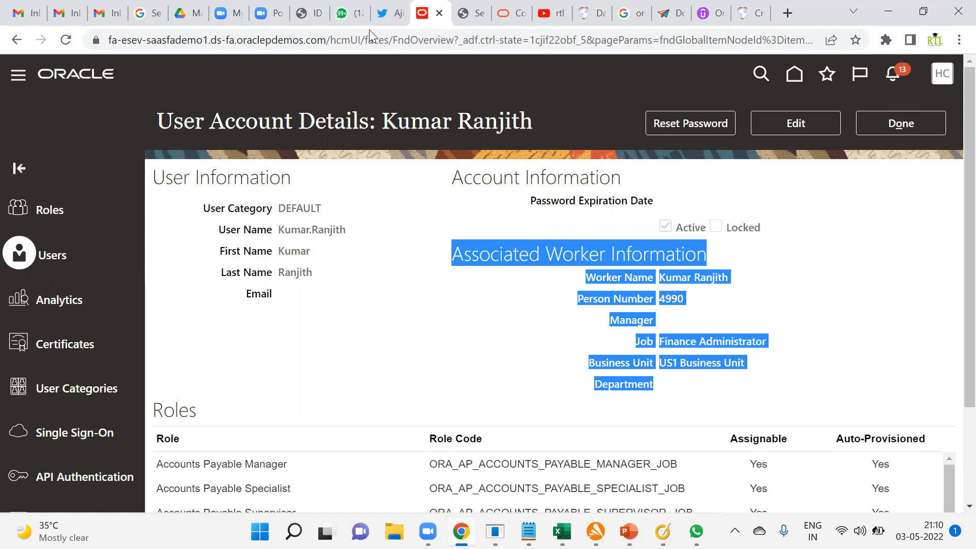
# Switch to the YouTube results for "rtl online training" and view the RTL Online Trainings channel and its latest videos.
pyautogui.hotkey('alt', 'Tab')
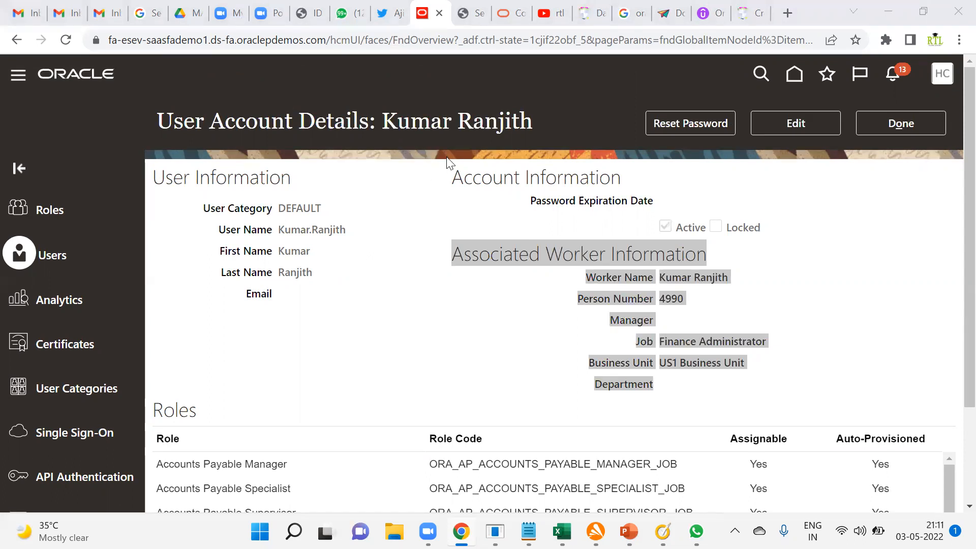
pyautogui.click(545, 13)
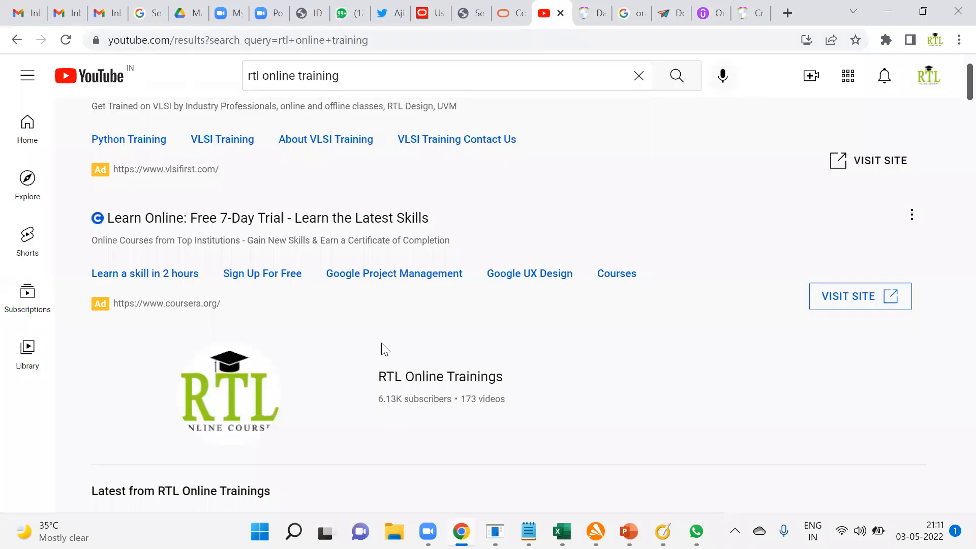
pyautogui.scroll(-3, 398, 356)
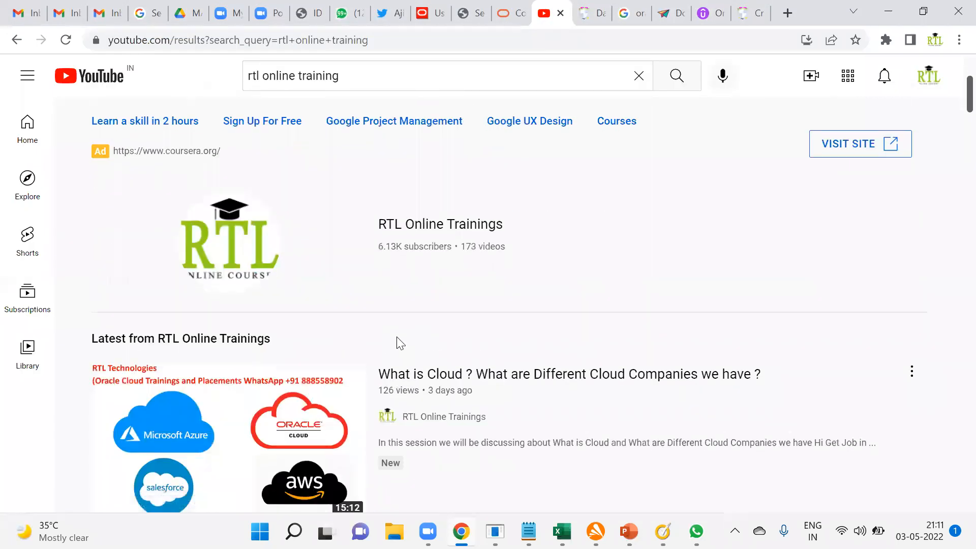